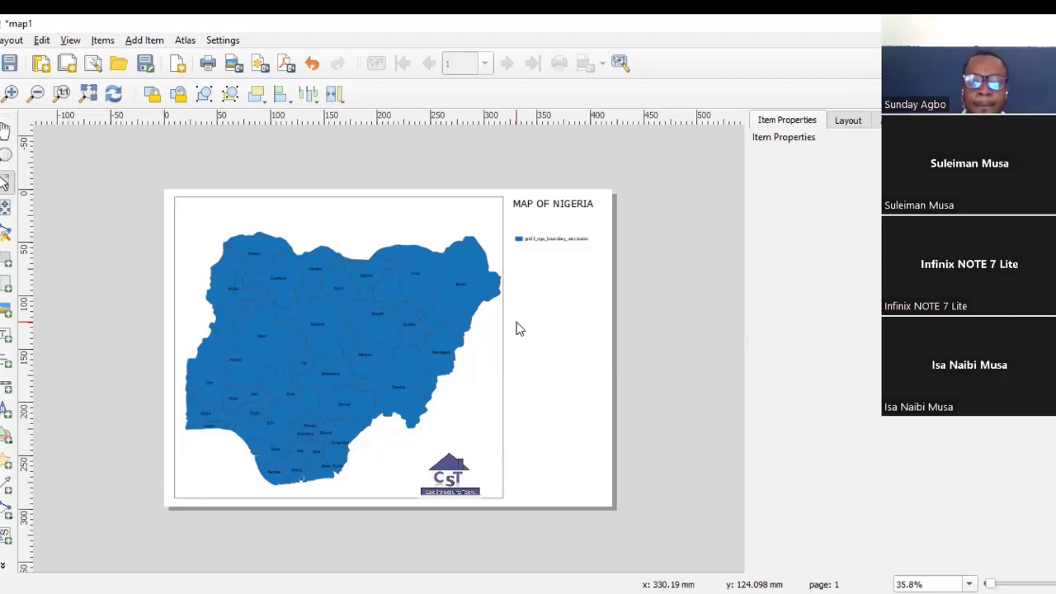
# Step: Delete the existing grid3_nga_boundary_vaccstates legend beneath the map title
pyautogui.scroll(2, 533, 207)
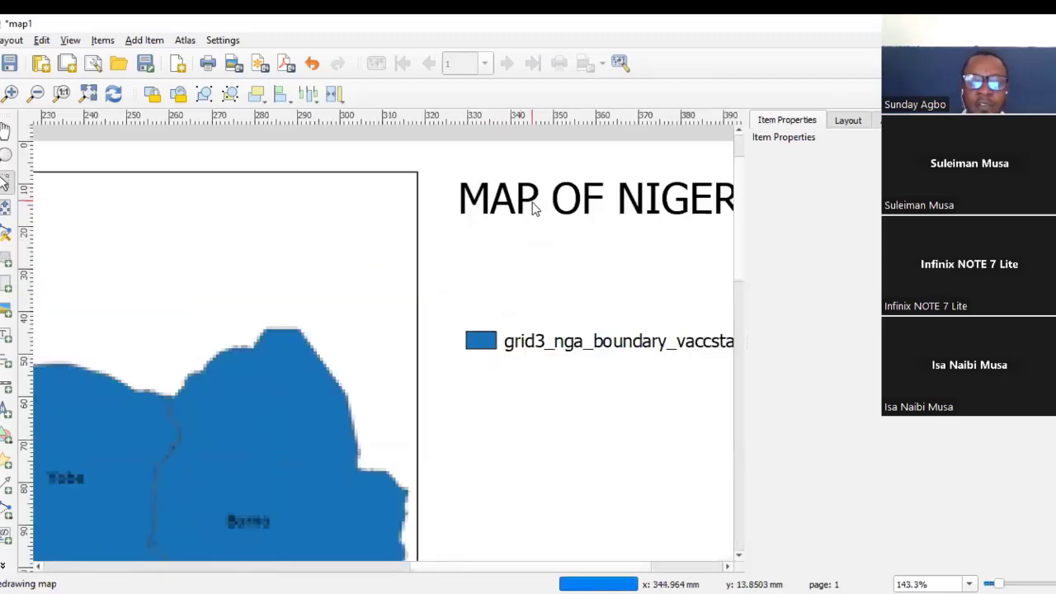
pyautogui.scroll(-2, 486, 267)
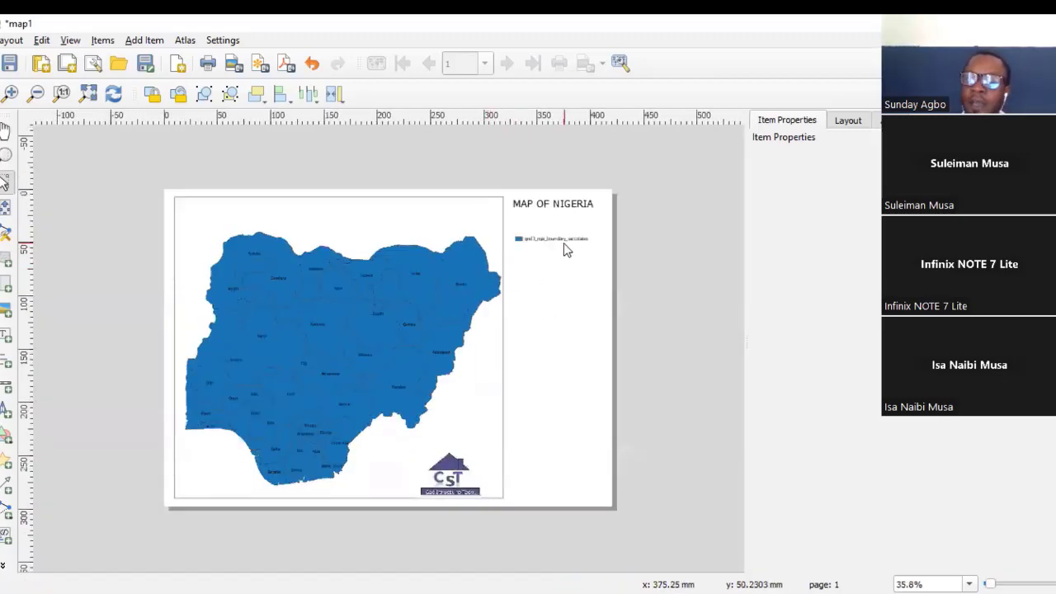
pyautogui.scroll(2, 564, 243)
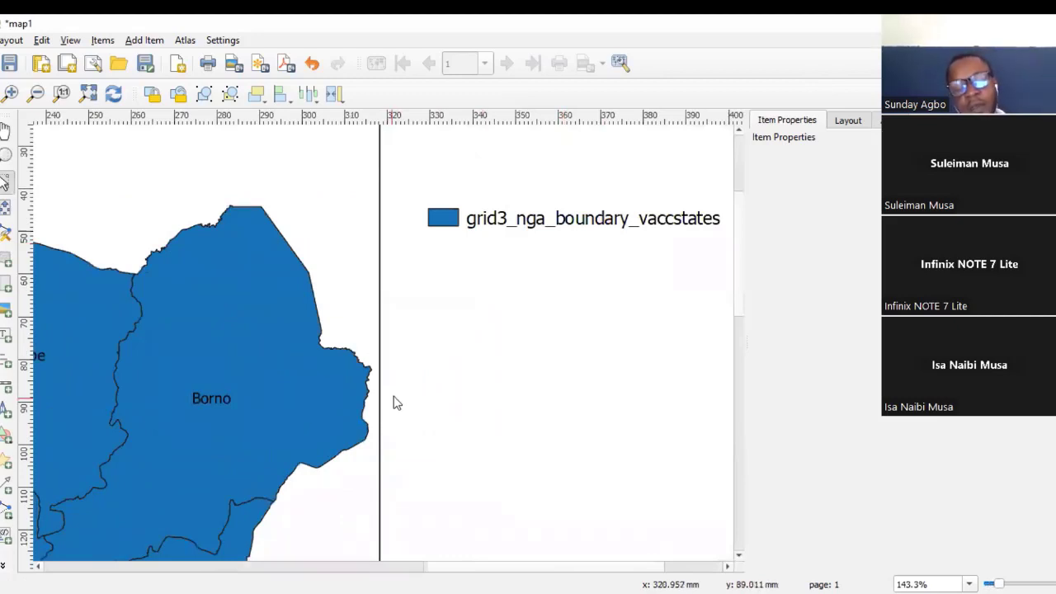
pyautogui.scroll(-1, 379, 382)
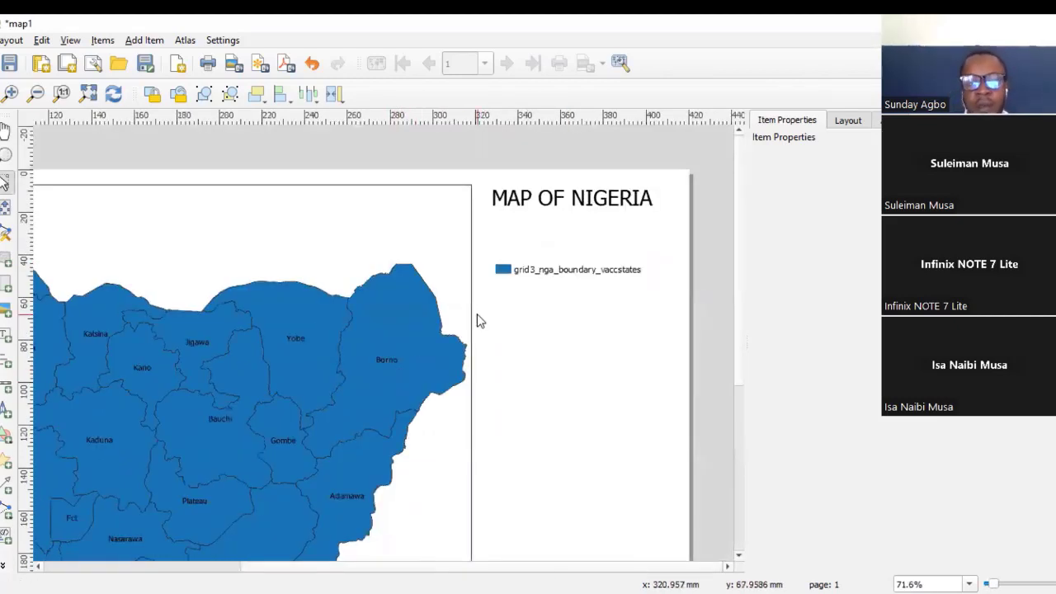
pyautogui.scroll(-2, 495, 284)
pyautogui.scroll(1, 467, 293)
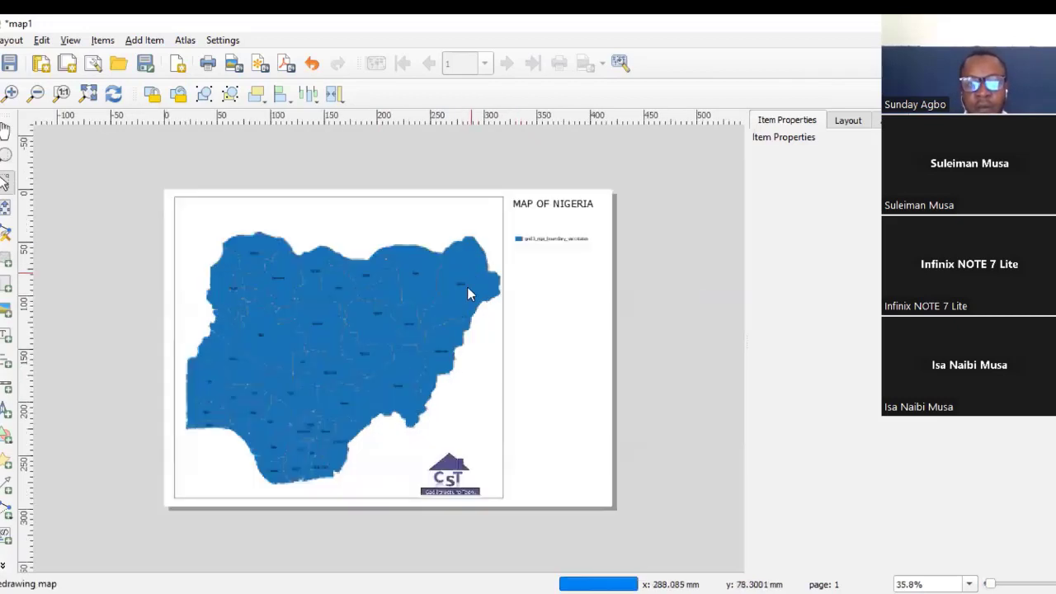
pyautogui.click(557, 239)
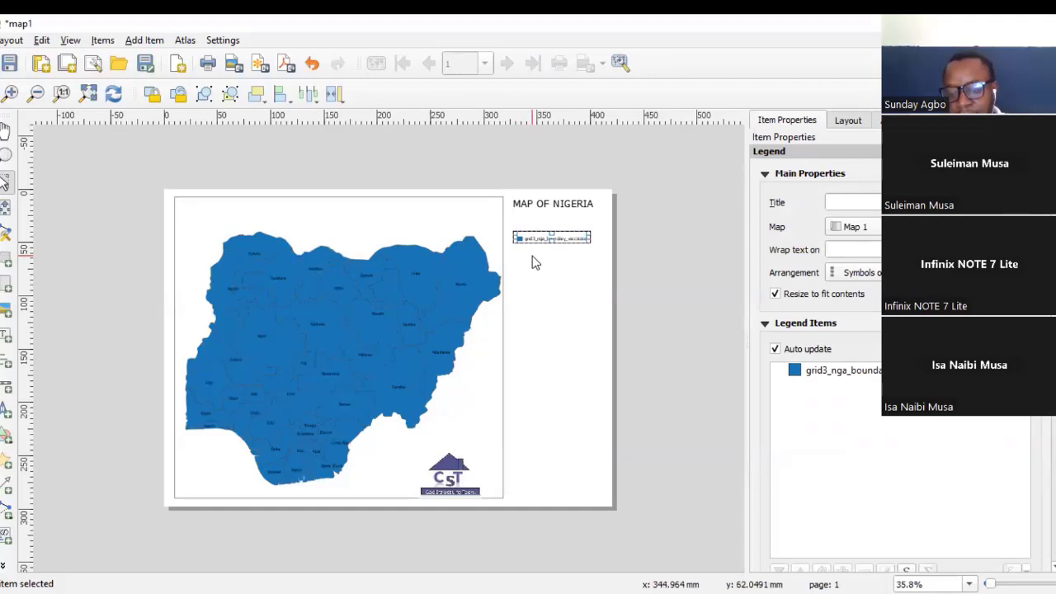
pyautogui.press('Delete')
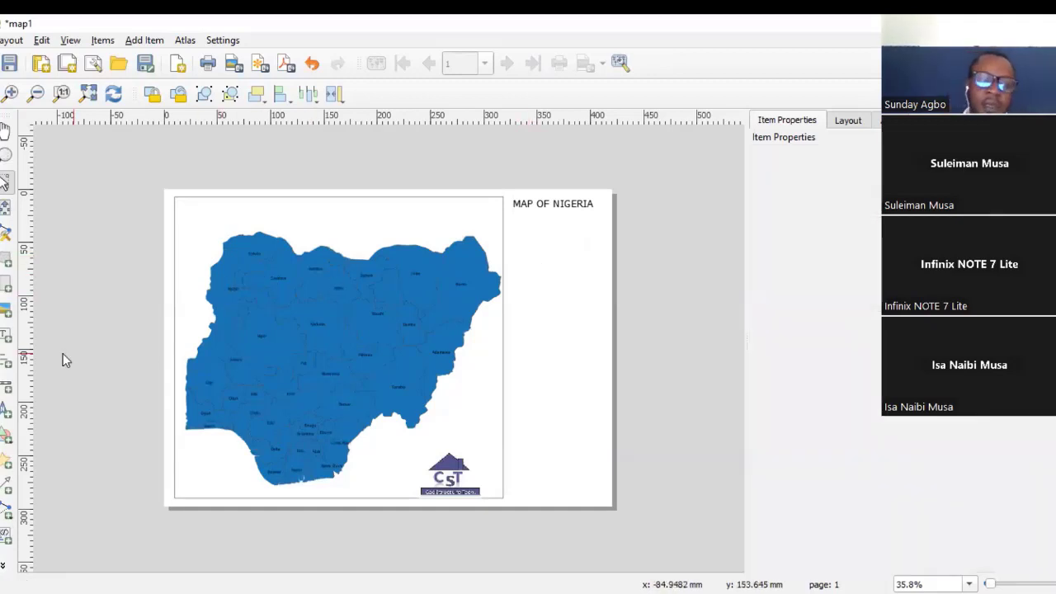
# Step: Add a new legend beneath the MAP OF NIGERIA title, starting at about x 332 mm, y 41 mm
pyautogui.click(5, 360)
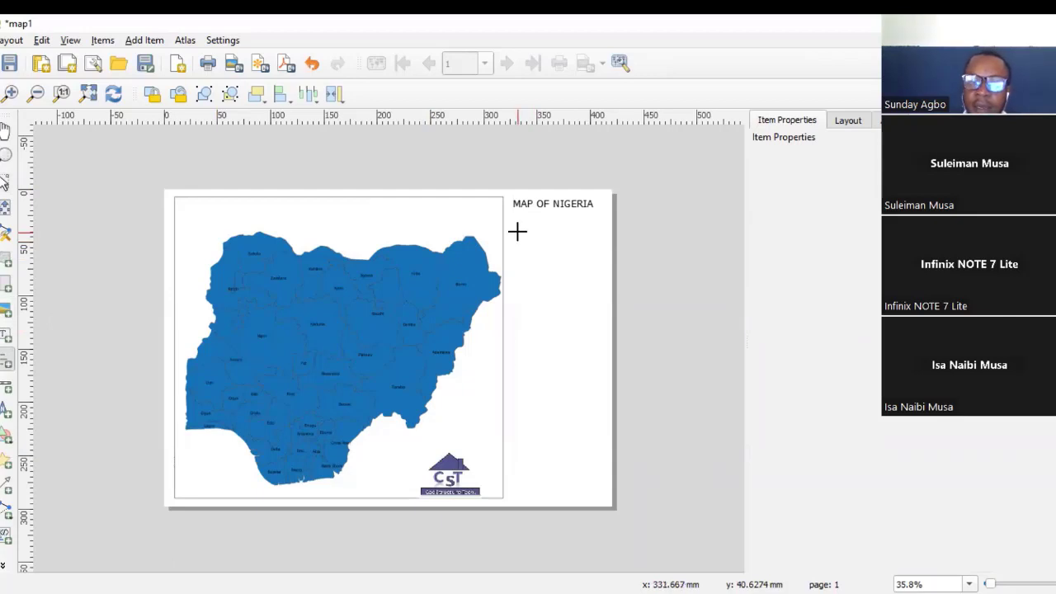
pyautogui.moveTo(517, 232); pyautogui.dragTo(596, 263)
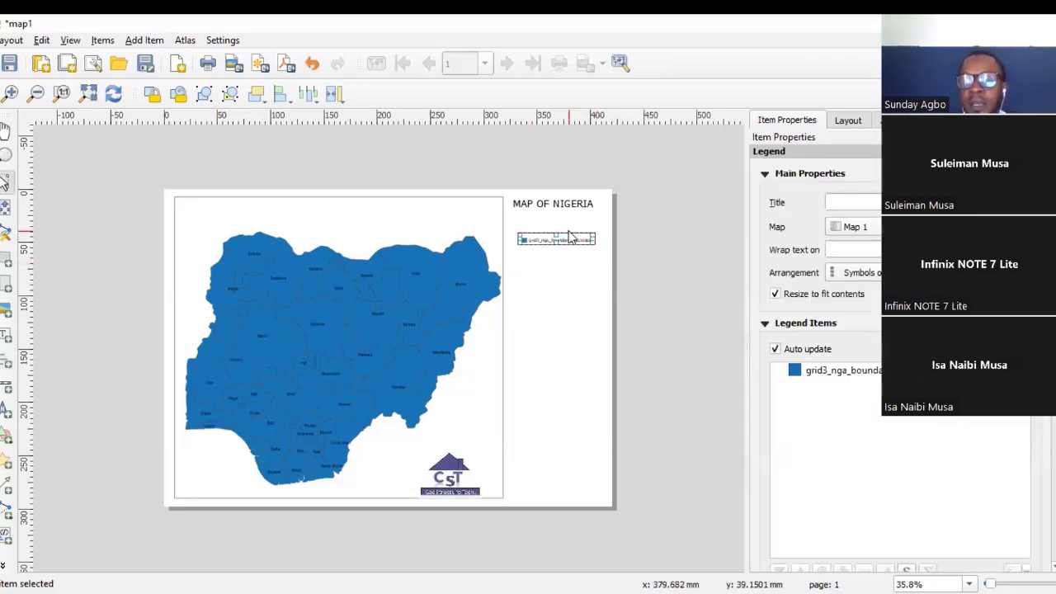
pyautogui.scroll(2, 568, 236)
pyautogui.scroll(-2, 547, 247)
pyautogui.scroll(1, 566, 234)
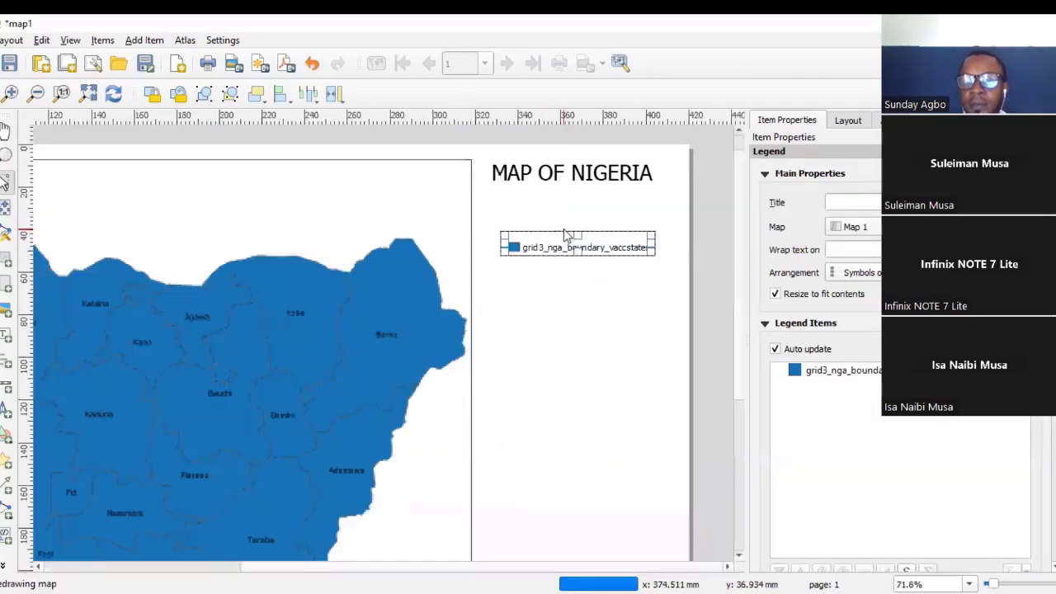
pyautogui.scroll(1, 566, 236)
pyautogui.scroll(-1, 564, 241)
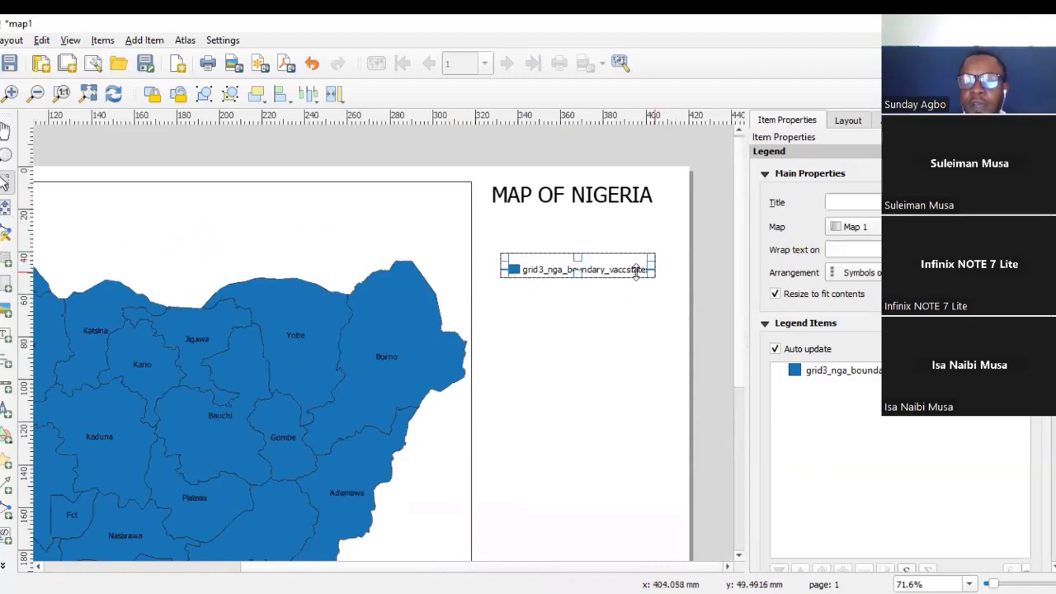
pyautogui.scroll(1, 636, 275)
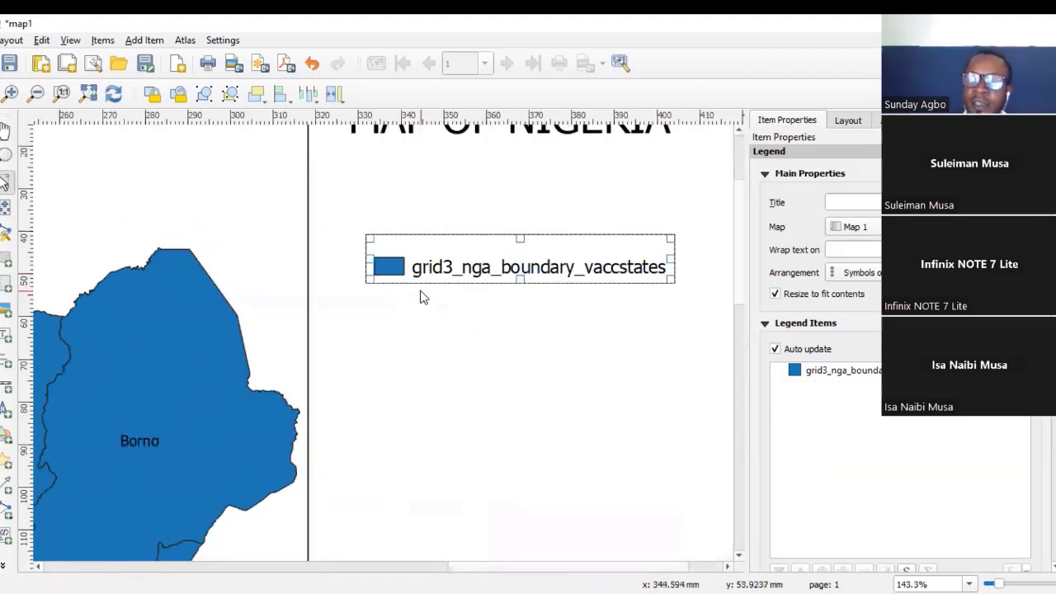
pyautogui.scroll(-1, 421, 297)
pyautogui.click(560, 330)
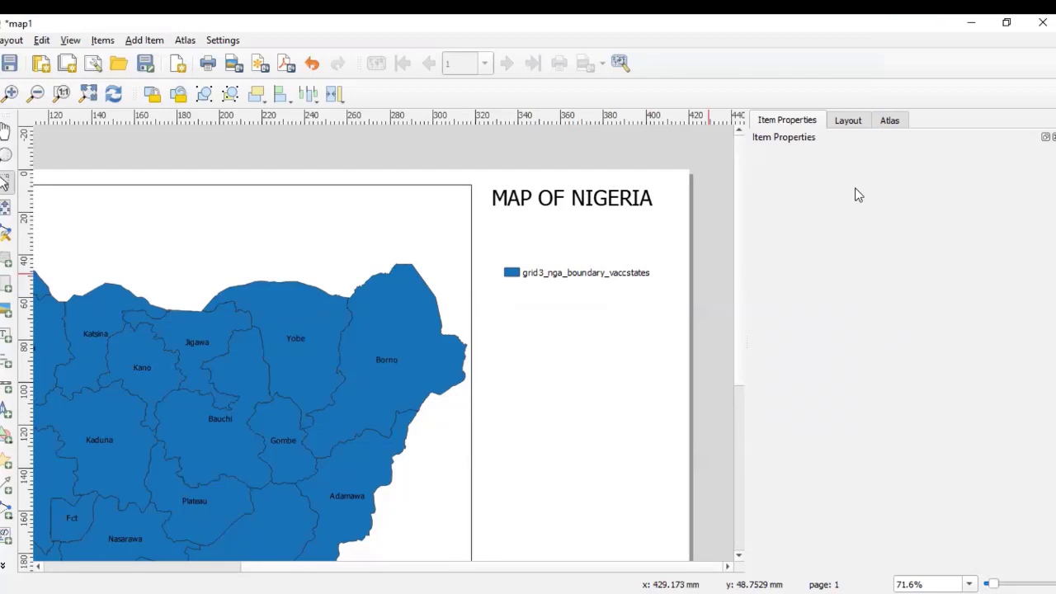
# Step: Turn off automatic updating of the new legend's items so they can be edited
pyautogui.click(566, 279)
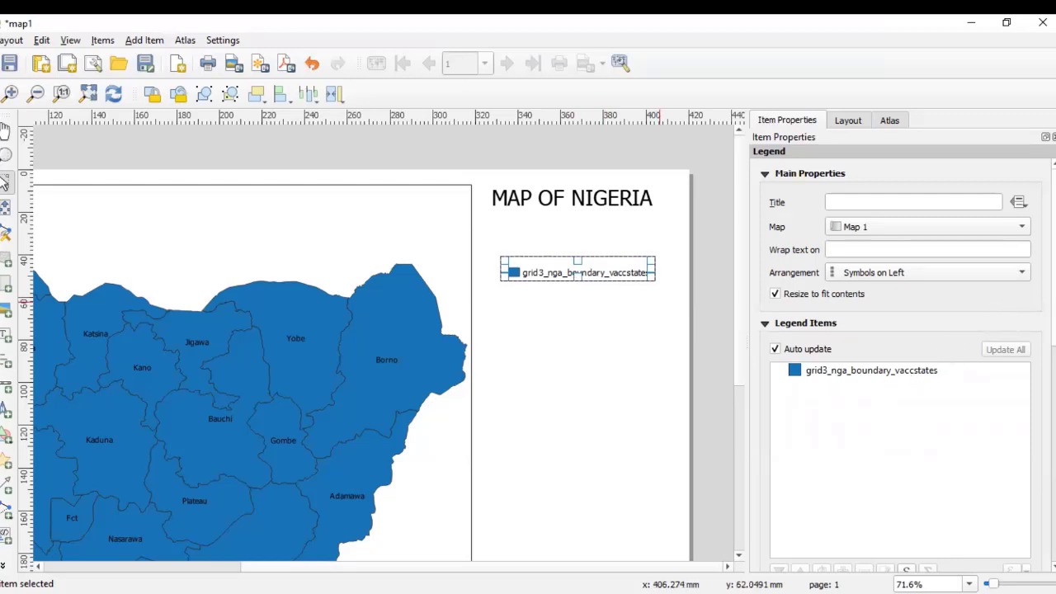
pyautogui.scroll(-3, 817, 294)
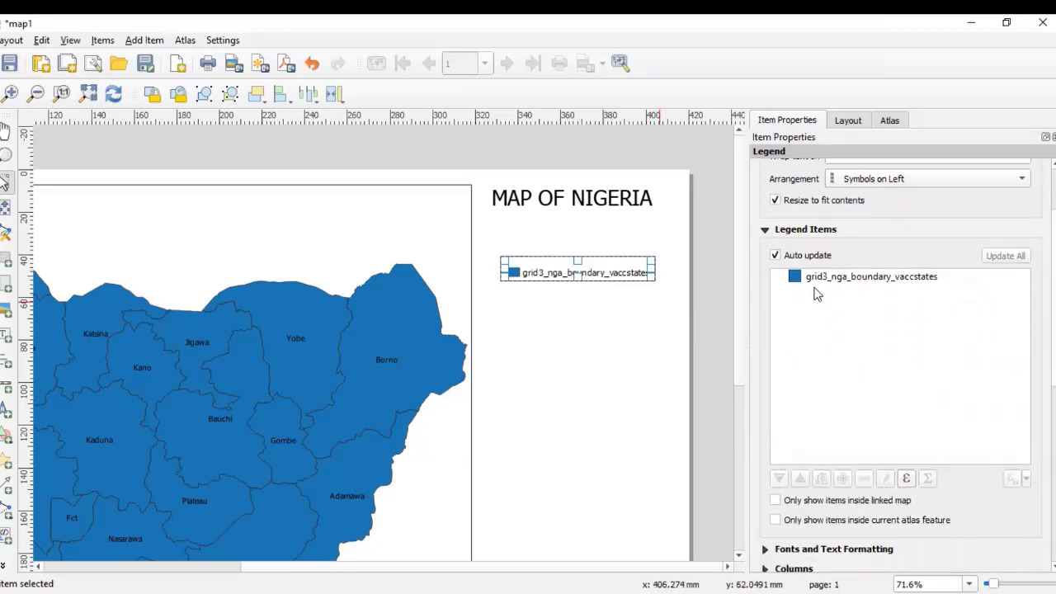
pyautogui.click(776, 256)
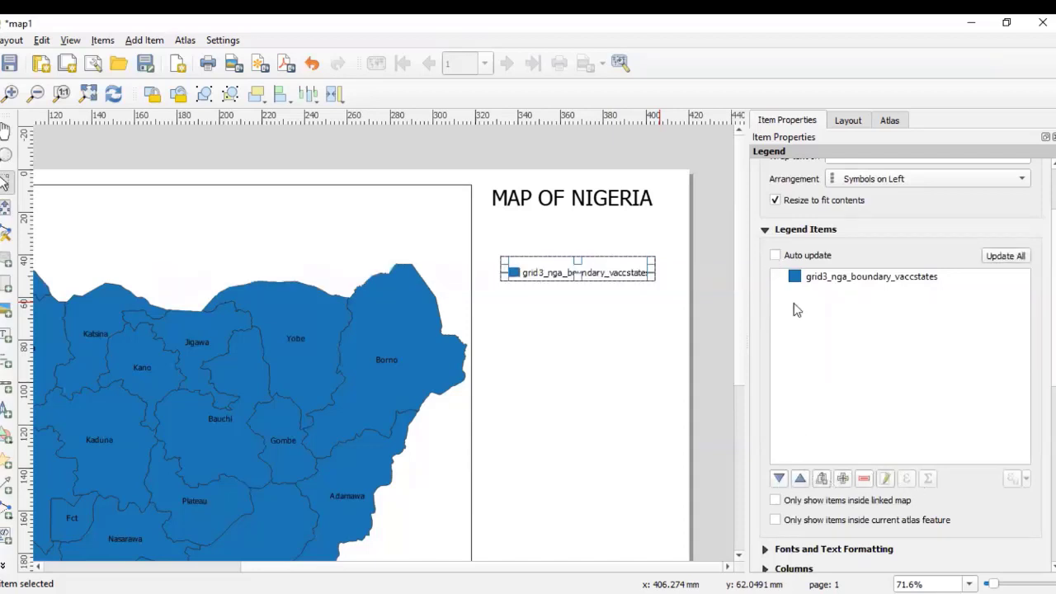
pyautogui.click(776, 255)
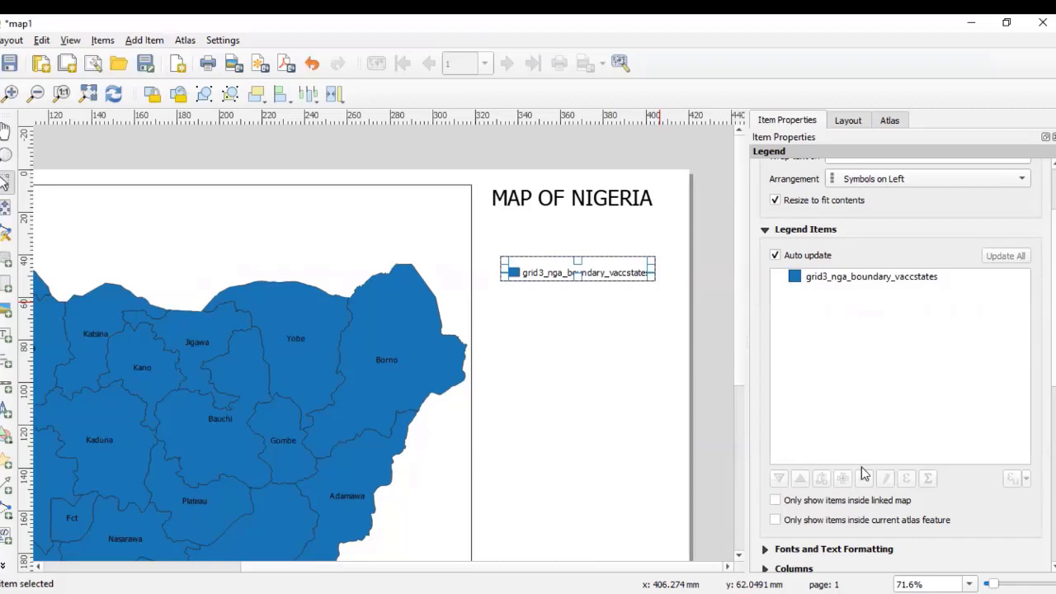
pyautogui.click(775, 256)
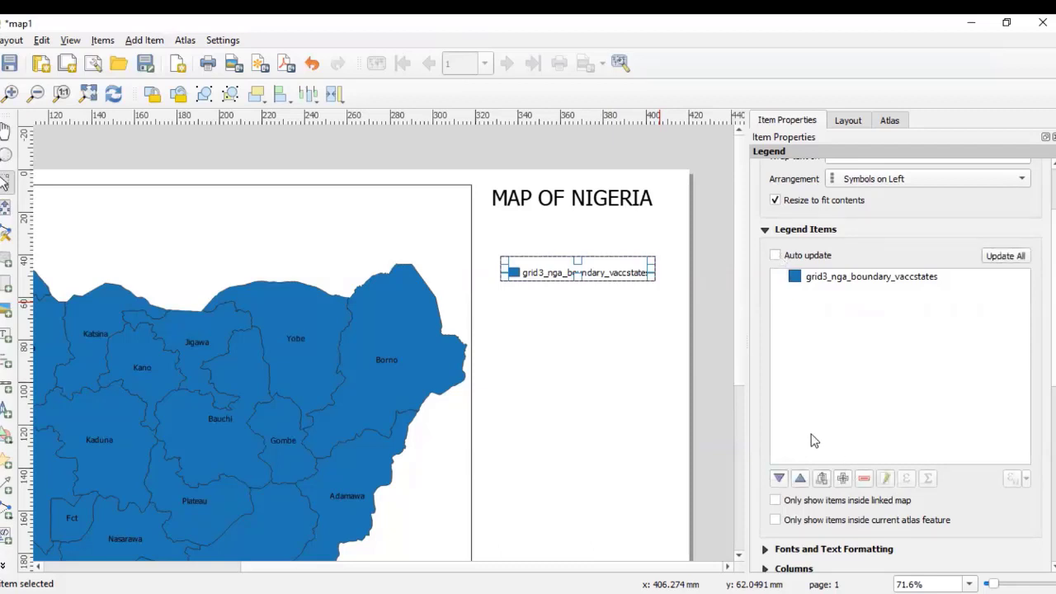
# Step: Change the label of the grid3_nga_boundary_vaccstates legend item to "NIGERIA STATE BOUNDARIES"
pyautogui.click(848, 281)
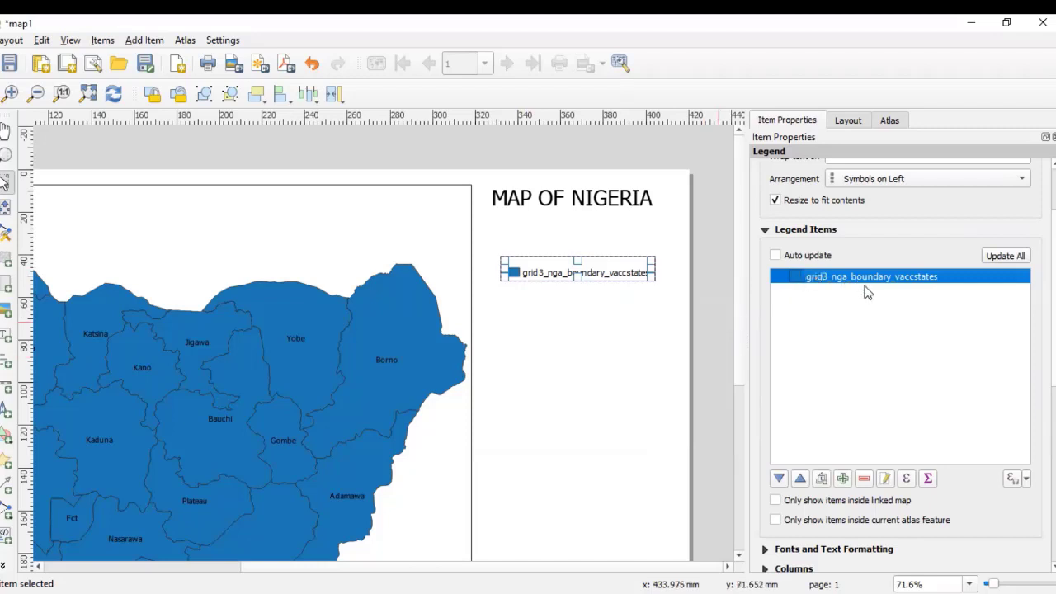
pyautogui.click(885, 480)
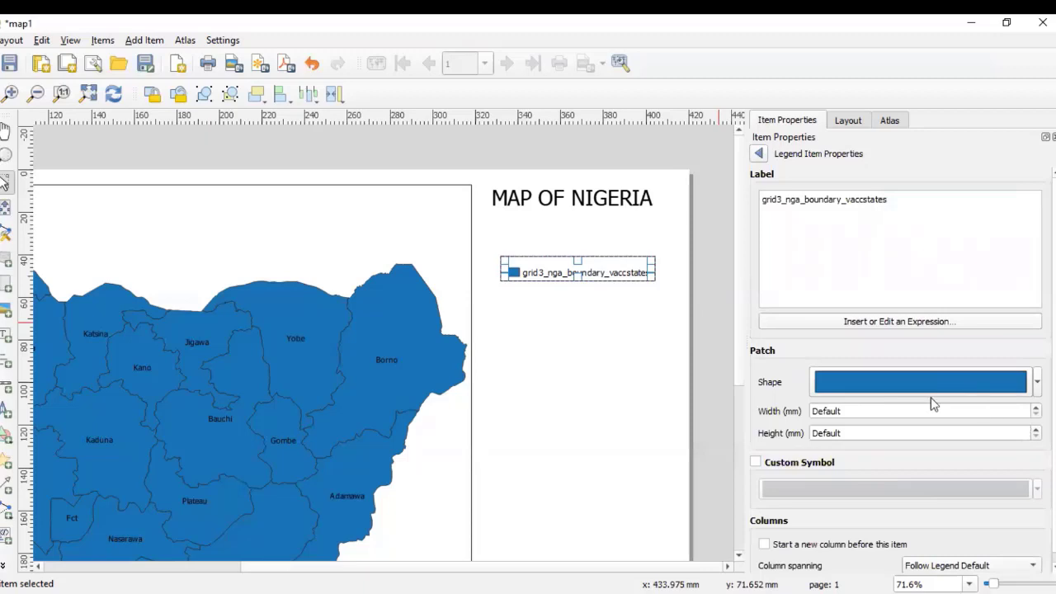
pyautogui.click(891, 199)
pyautogui.press('BackSpace')
pyautogui.press('BackSpace')
pyautogui.press('BackSpace')
pyautogui.press('BackSpace')
pyautogui.press('BackSpace')
pyautogui.press('BackSpace')
pyautogui.press('BackSpace')
pyautogui.press('BackSpace')
pyautogui.press('BackSpace')
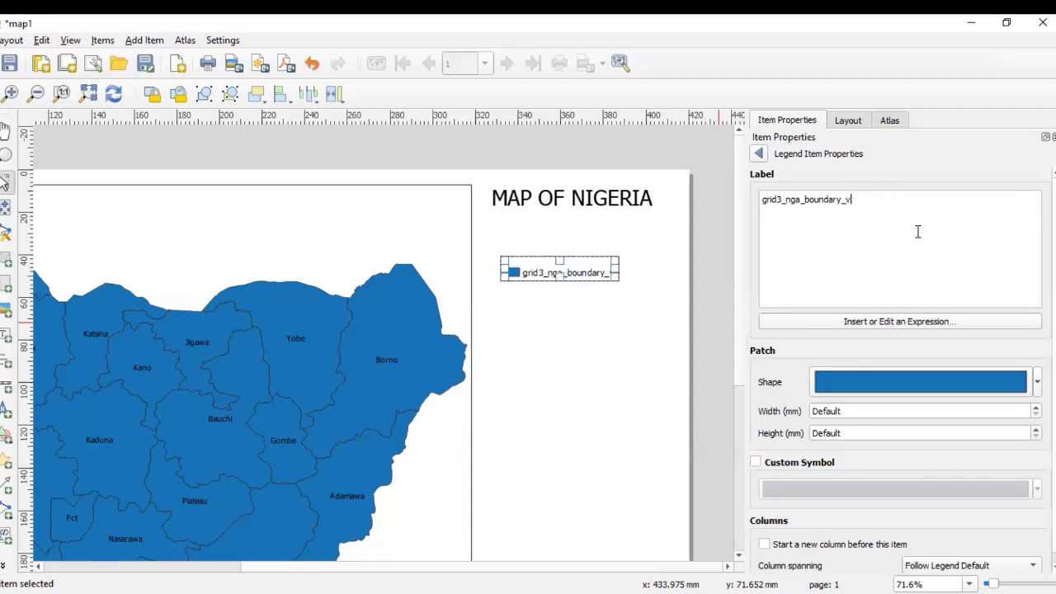
pyautogui.press('BackSpace')
pyautogui.press('BackSpace')
pyautogui.press('BackSpace')
pyautogui.press('BackSpace')
pyautogui.press('BackSpace')
pyautogui.press('BackSpace')
pyautogui.press('BackSpace')
pyautogui.press('BackSpace')
pyautogui.press('BackSpace')
pyautogui.press('BackSpace')
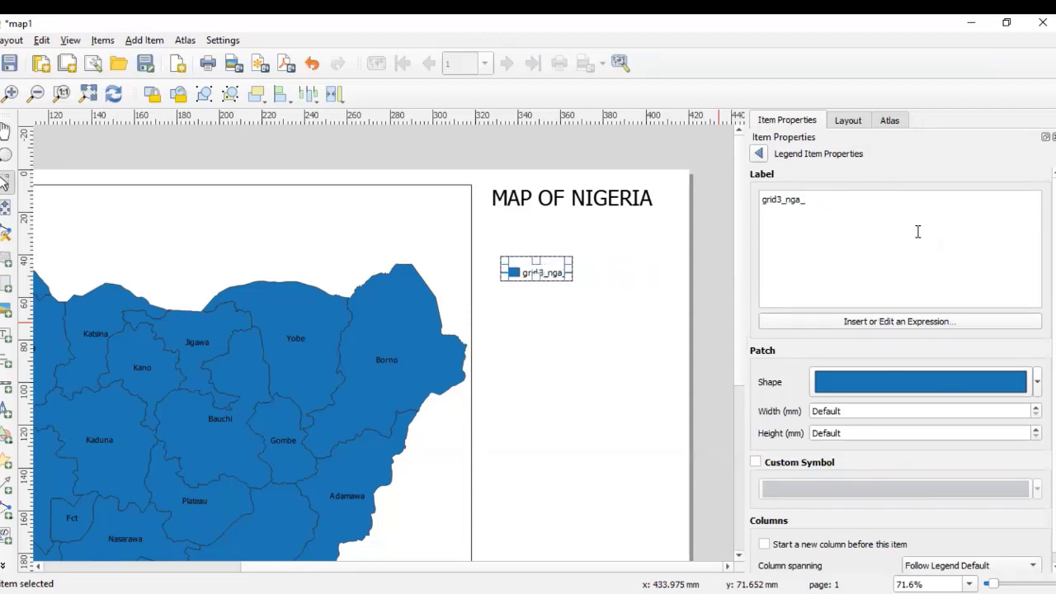
pyautogui.press('BackSpace')
pyautogui.press('BackSpace')
pyautogui.press('BackSpace')
pyautogui.press('BackSpace')
pyautogui.press('BackSpace')
pyautogui.press('BackSpace')
pyautogui.press('BackSpace')
pyautogui.press('BackSpace')
pyautogui.press('BackSpace')
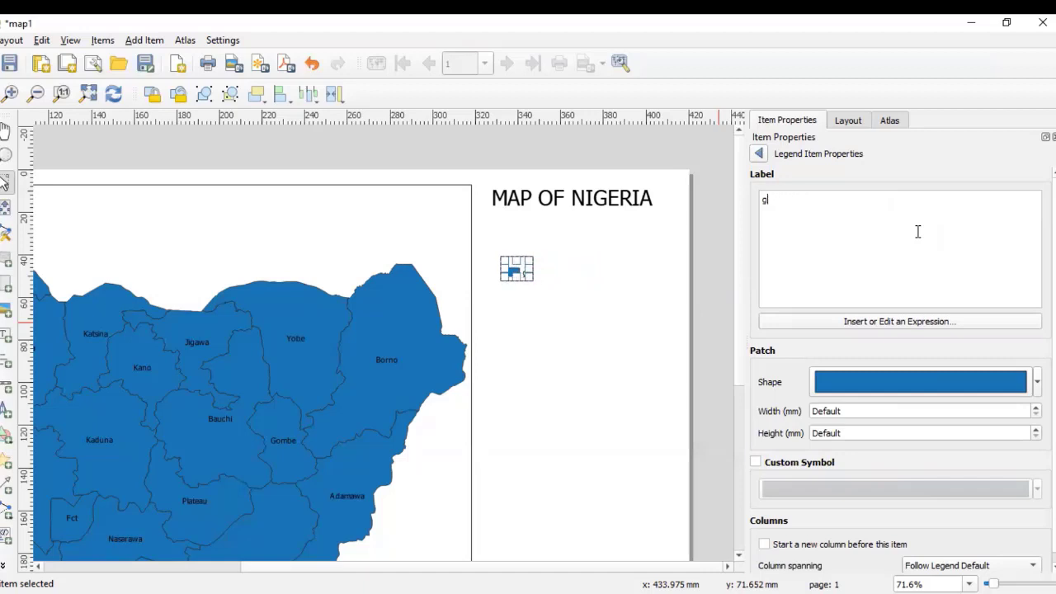
pyautogui.press('BackSpace')
pyautogui.write('NIGERIA')
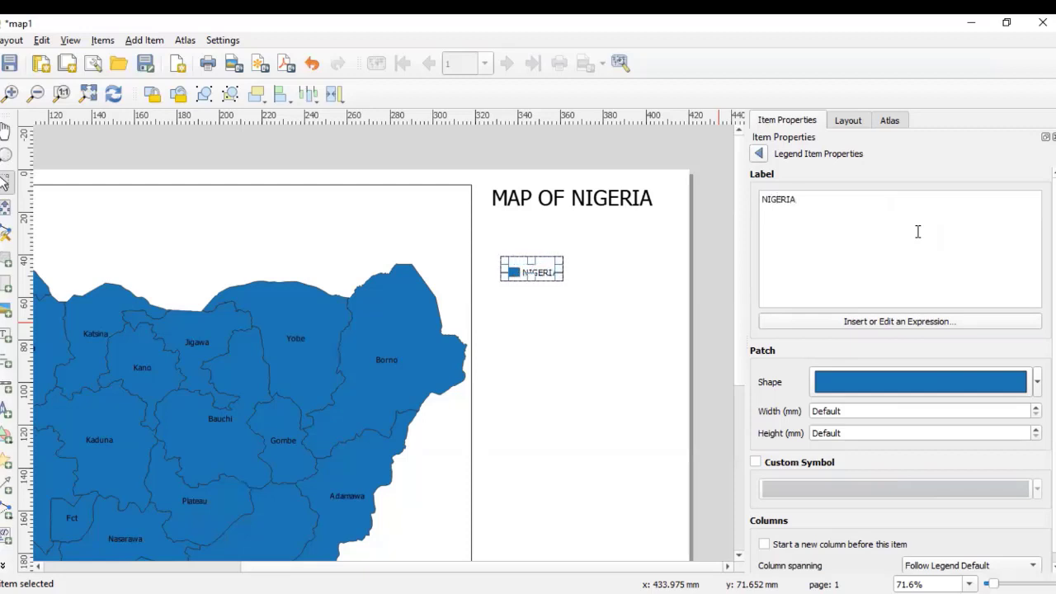
pyautogui.write(' STA')
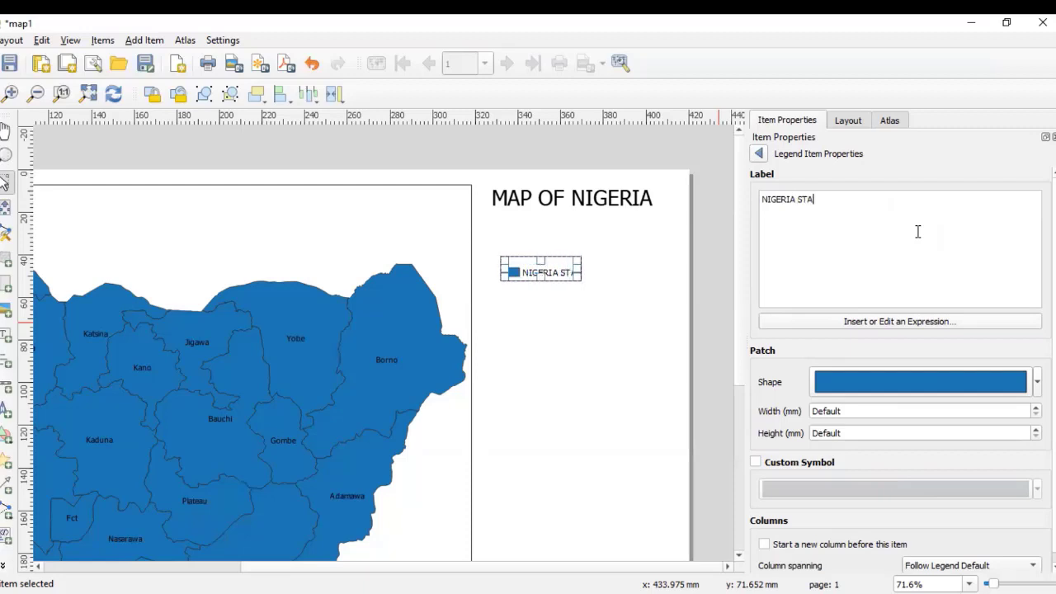
pyautogui.write('TE ')
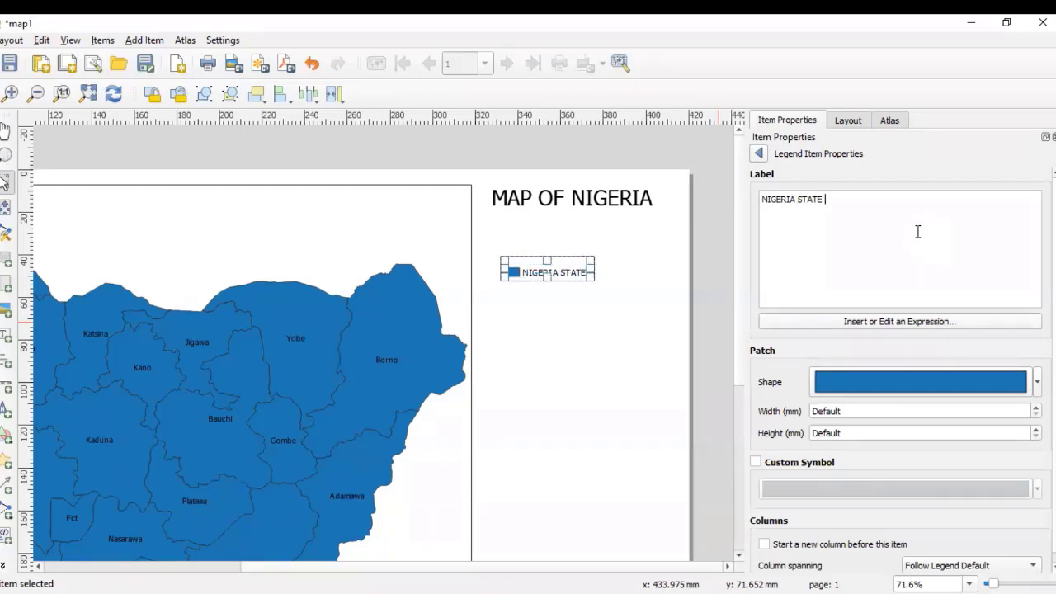
pyautogui.write('BOUN')
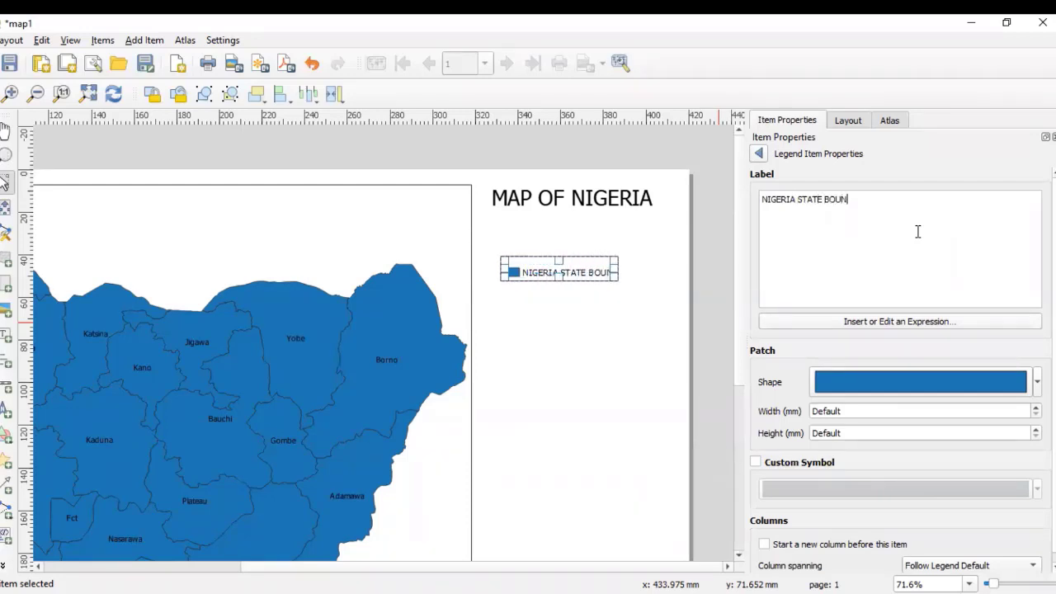
pyautogui.write('DA')
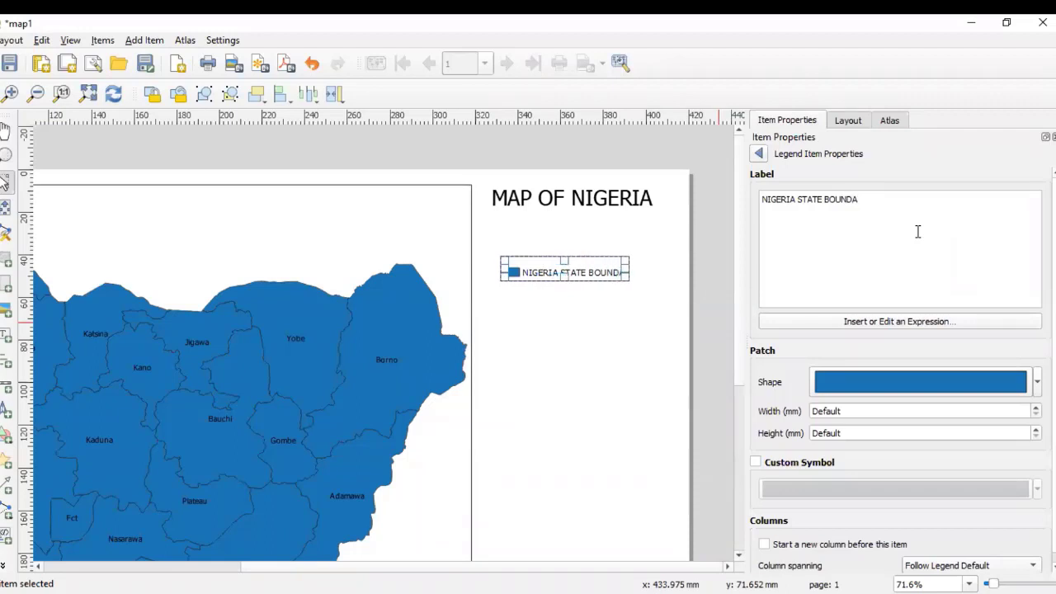
pyautogui.write('RIES')
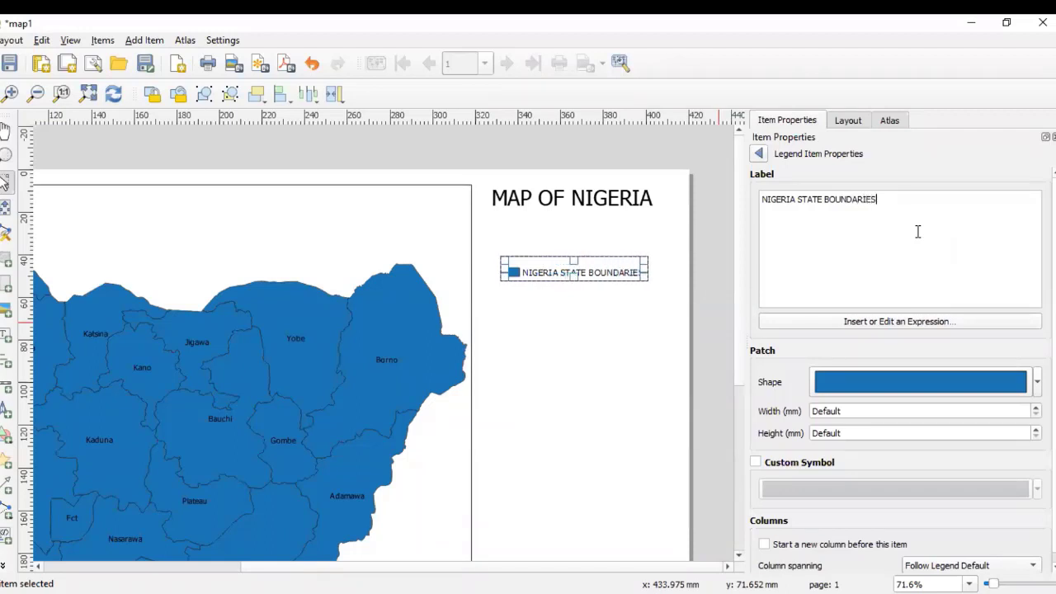
pyautogui.click(668, 319)
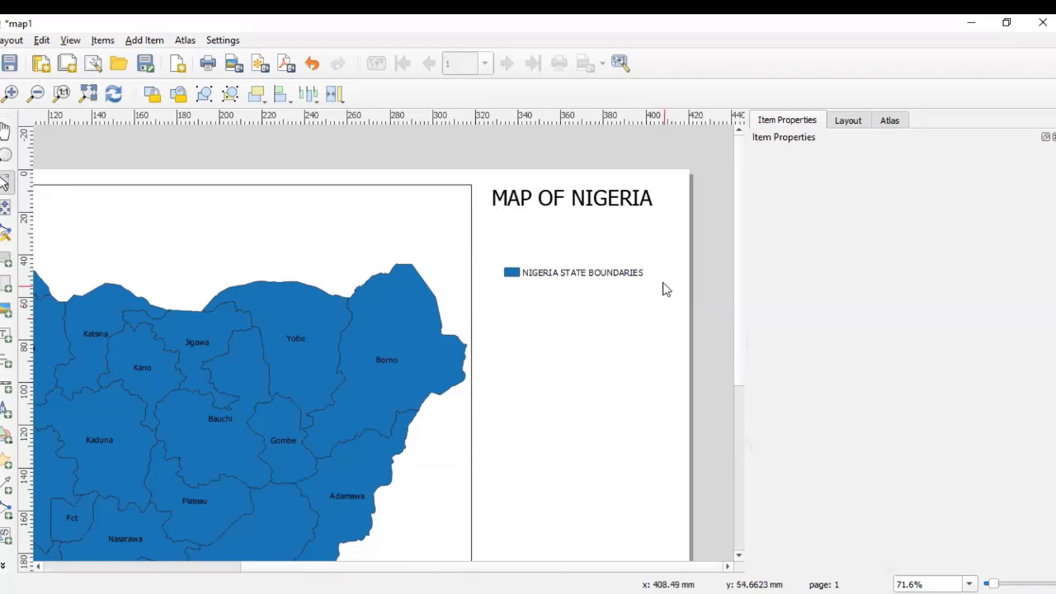
# Step: Examine the renamed legend entry up close and its placement on the whole page
pyautogui.scroll(1, 599, 278)
pyautogui.scroll(-1, 496, 278)
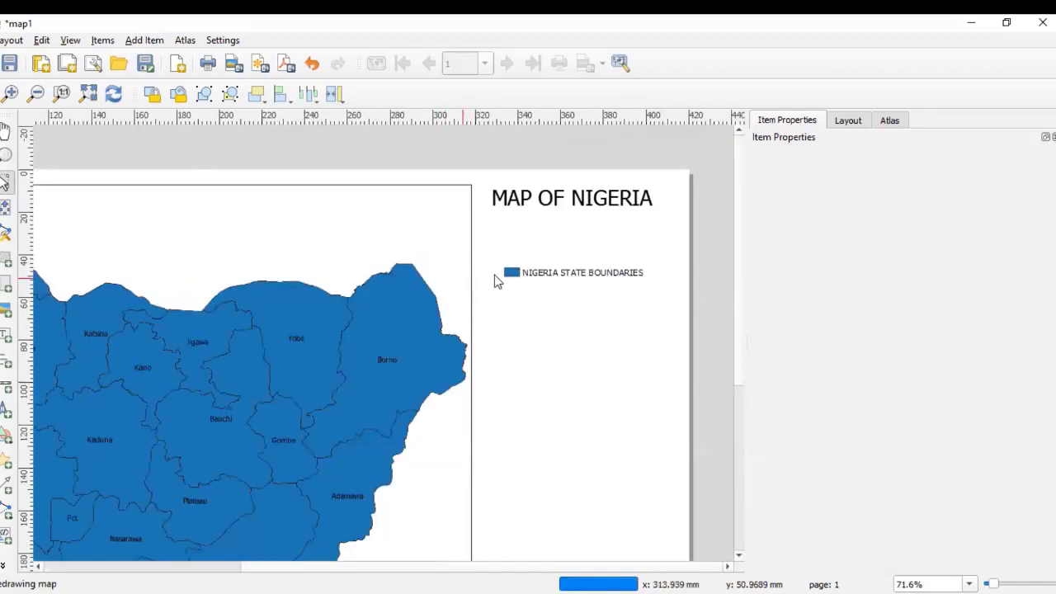
pyautogui.scroll(2, 607, 289)
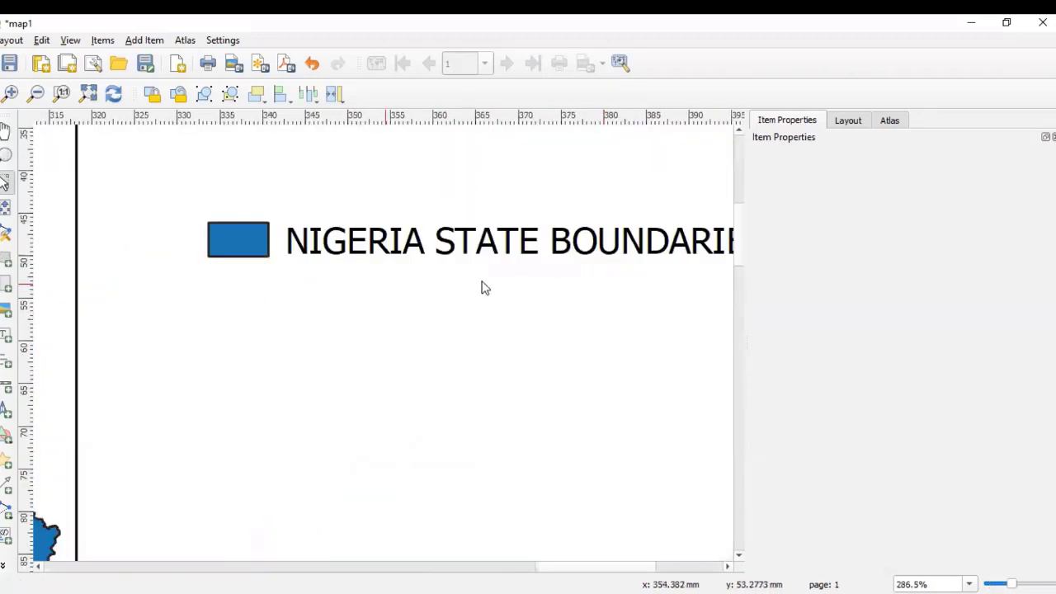
pyautogui.scroll(-1, 547, 294)
pyautogui.scroll(-2, 495, 280)
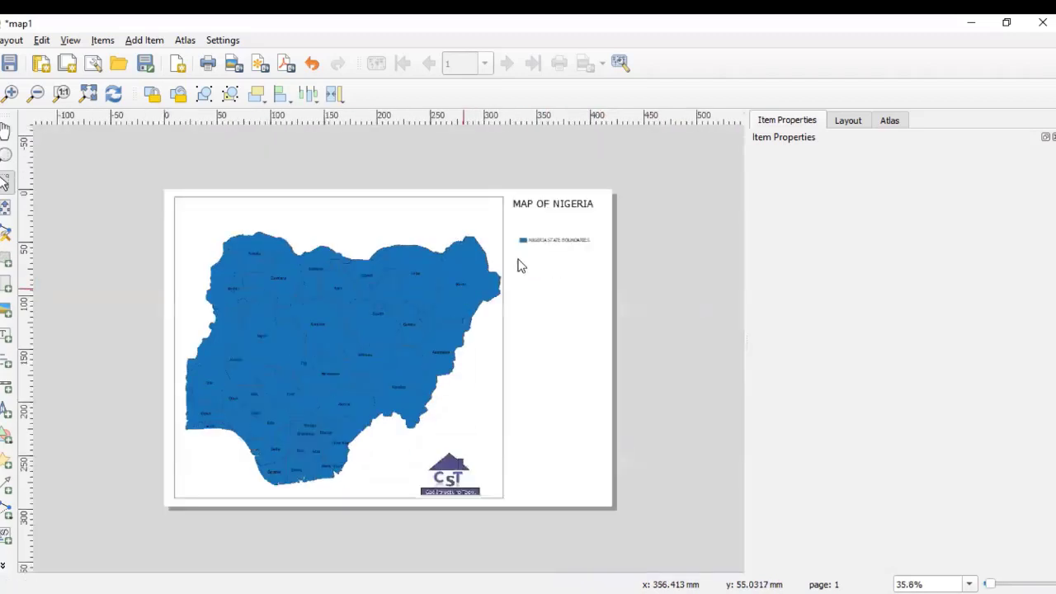
pyautogui.scroll(1, 563, 235)
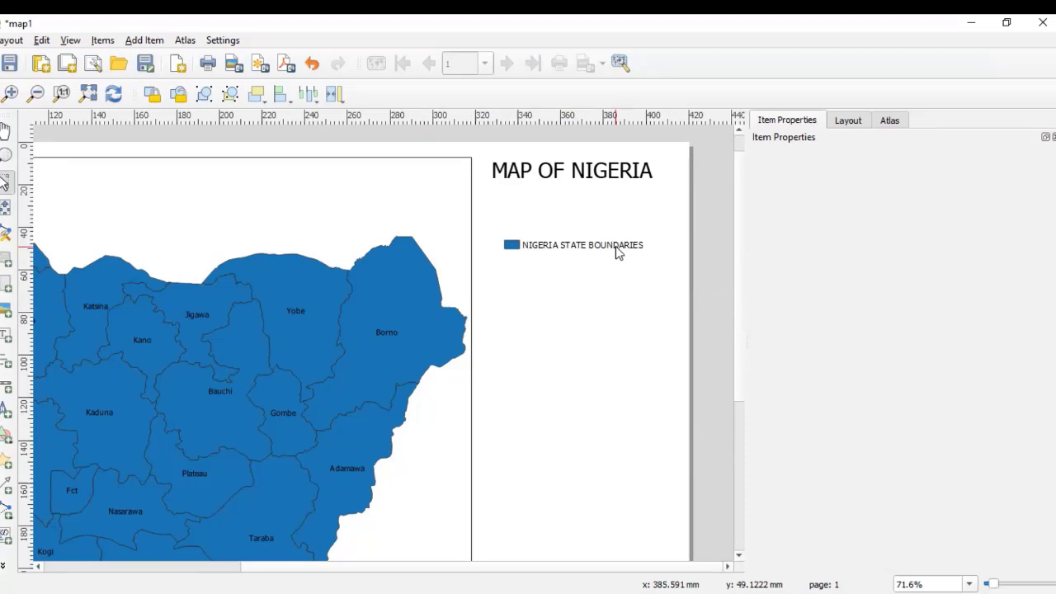
pyautogui.scroll(-2, 619, 247)
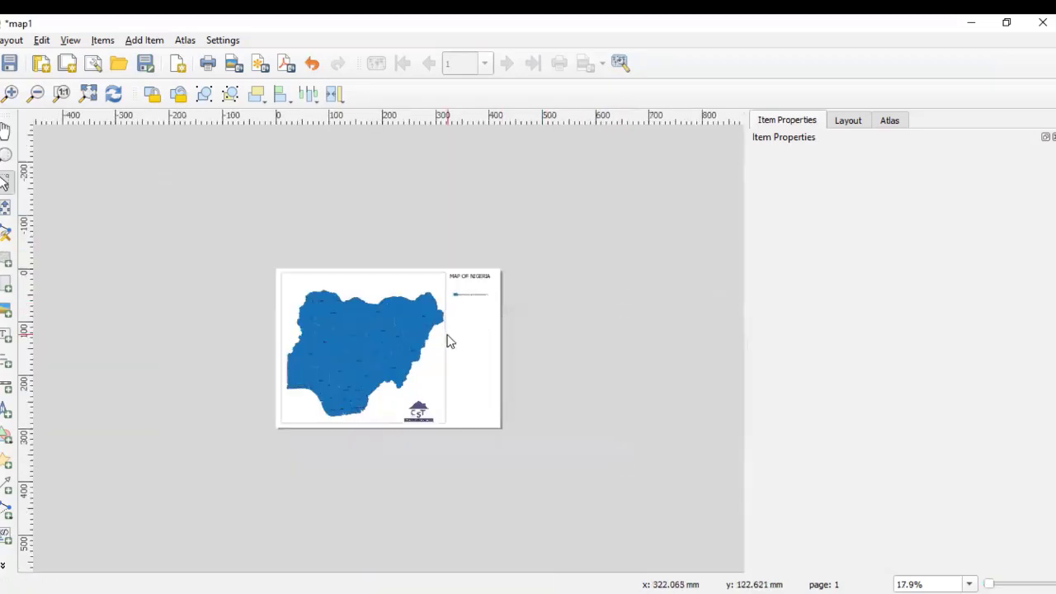
pyautogui.scroll(1, 449, 341)
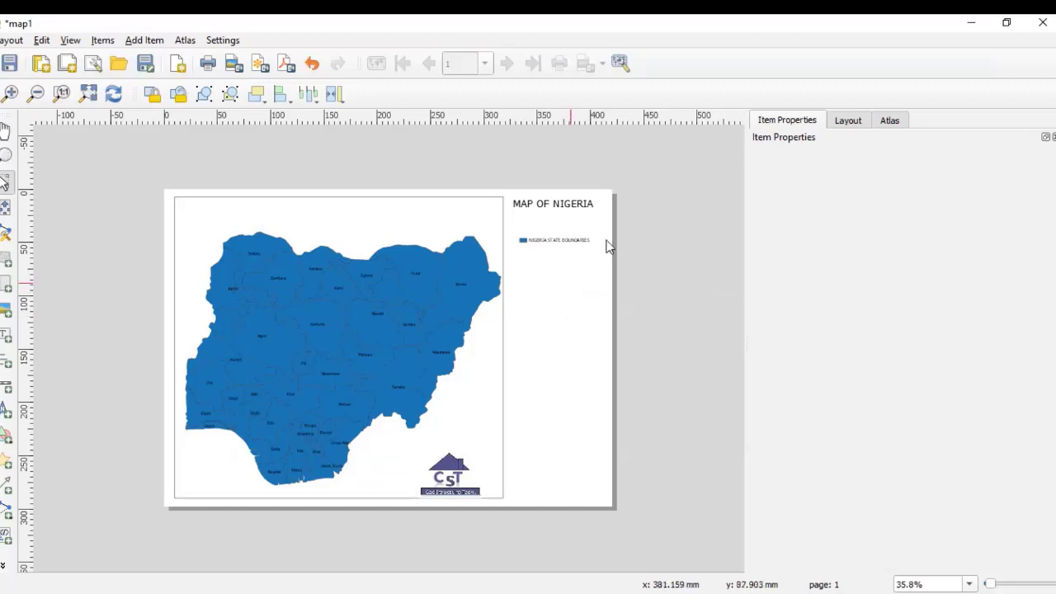
pyautogui.scroll(1, 572, 218)
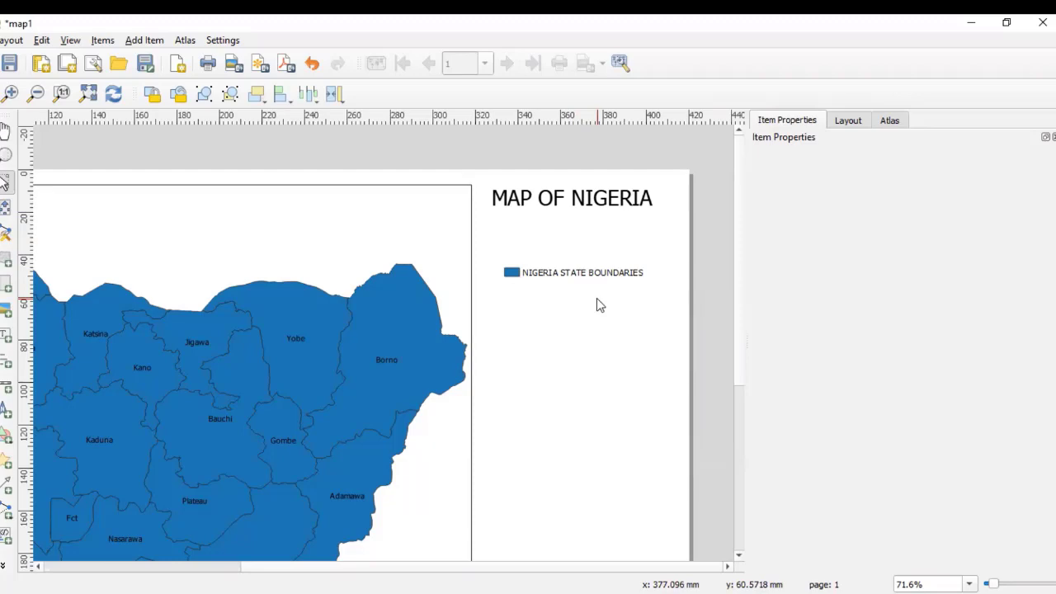
pyautogui.scroll(-2, 596, 302)
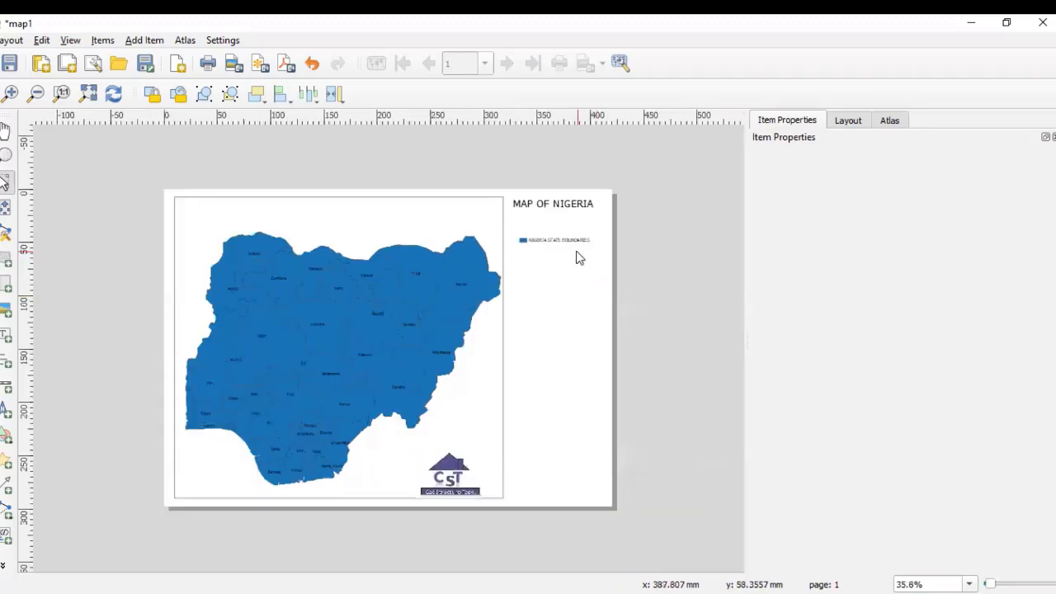
pyautogui.scroll(2, 577, 255)
pyautogui.scroll(2, 564, 230)
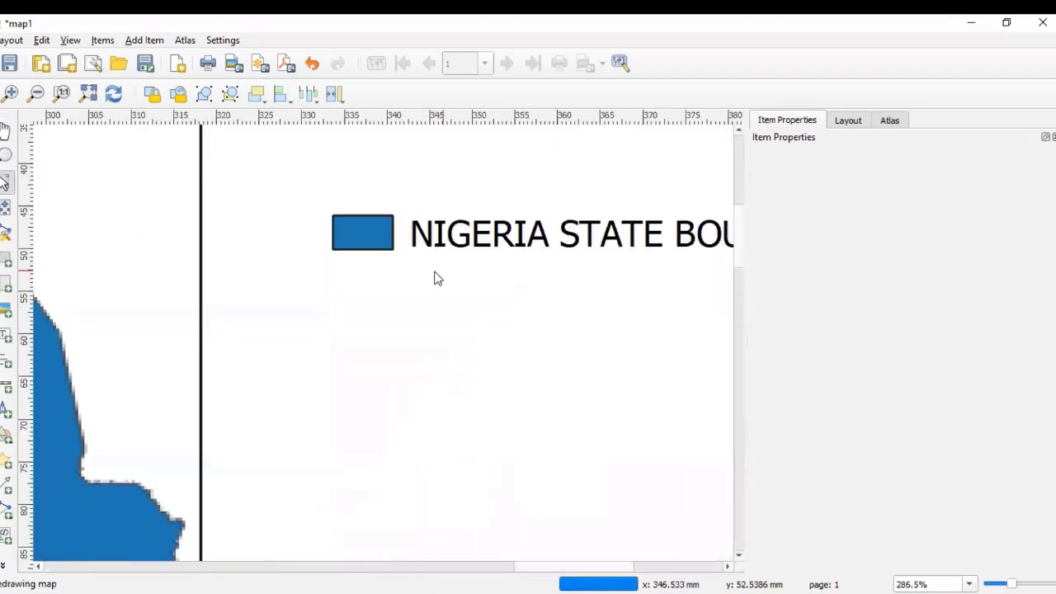
pyautogui.scroll(-2, 434, 276)
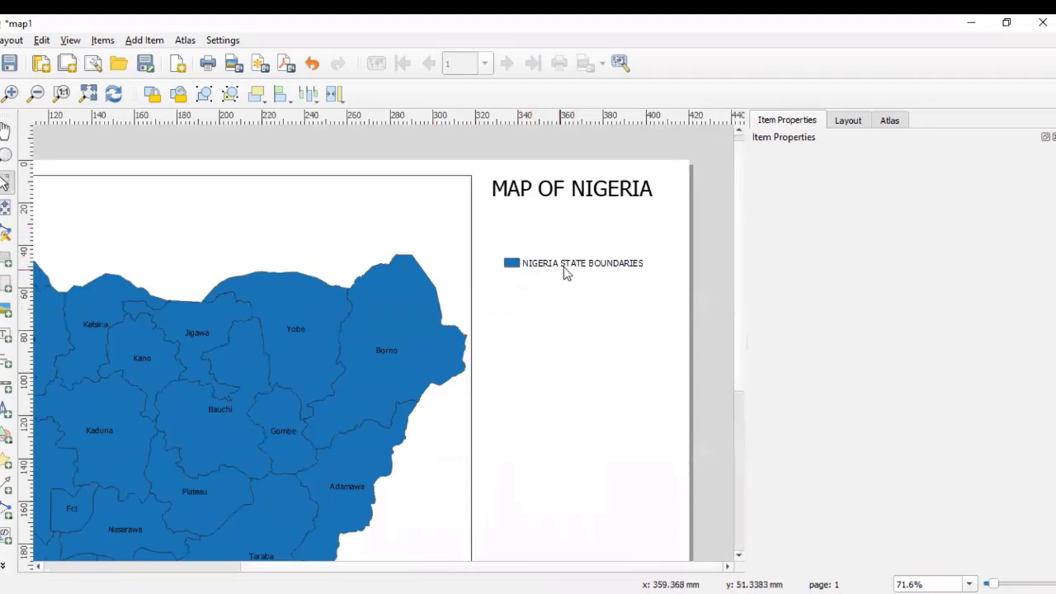
# Step: Set the symbol width of the NIGERIA STATE BOUNDARIES legend to 15 mm
pyautogui.click(612, 265)
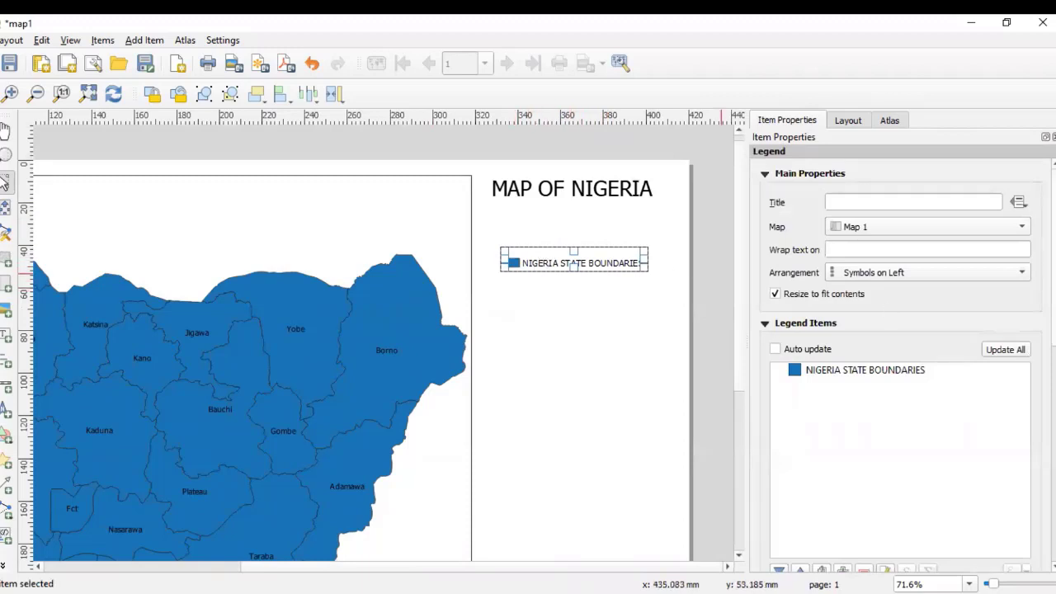
pyautogui.scroll(-5, 907, 363)
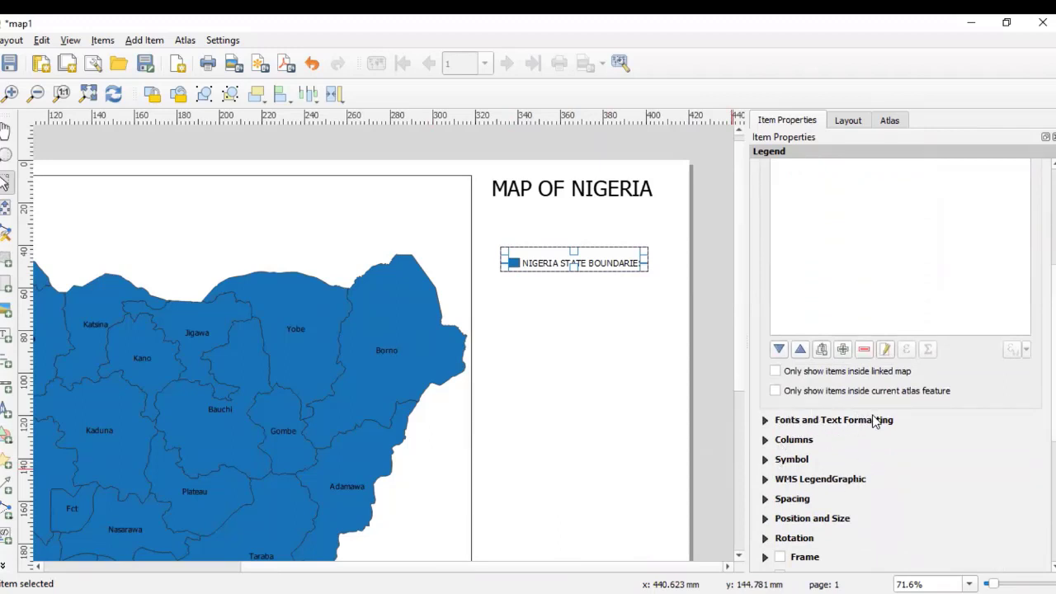
pyautogui.click(766, 422)
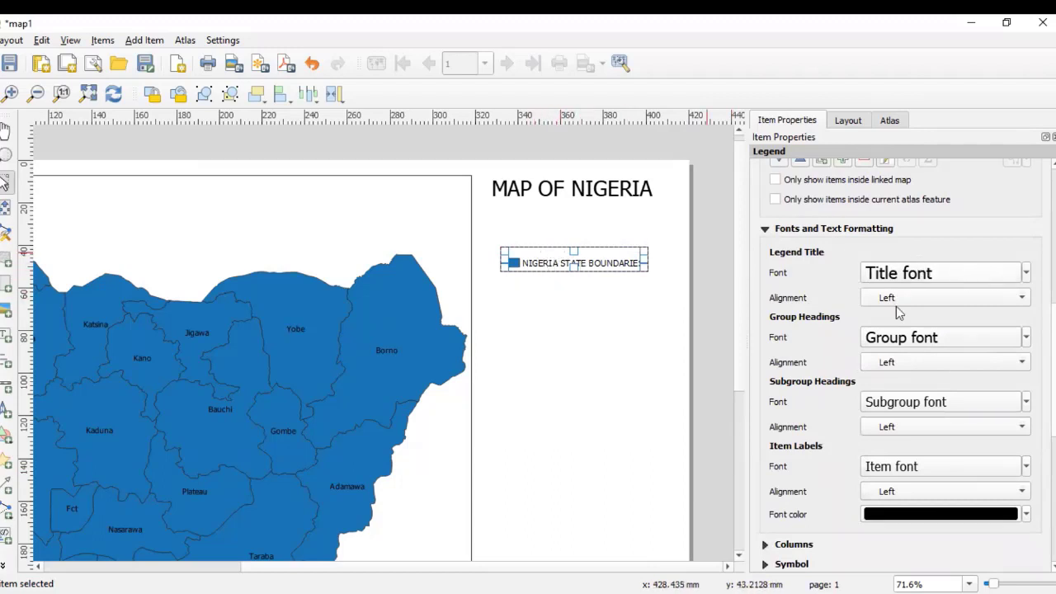
pyautogui.click(764, 228)
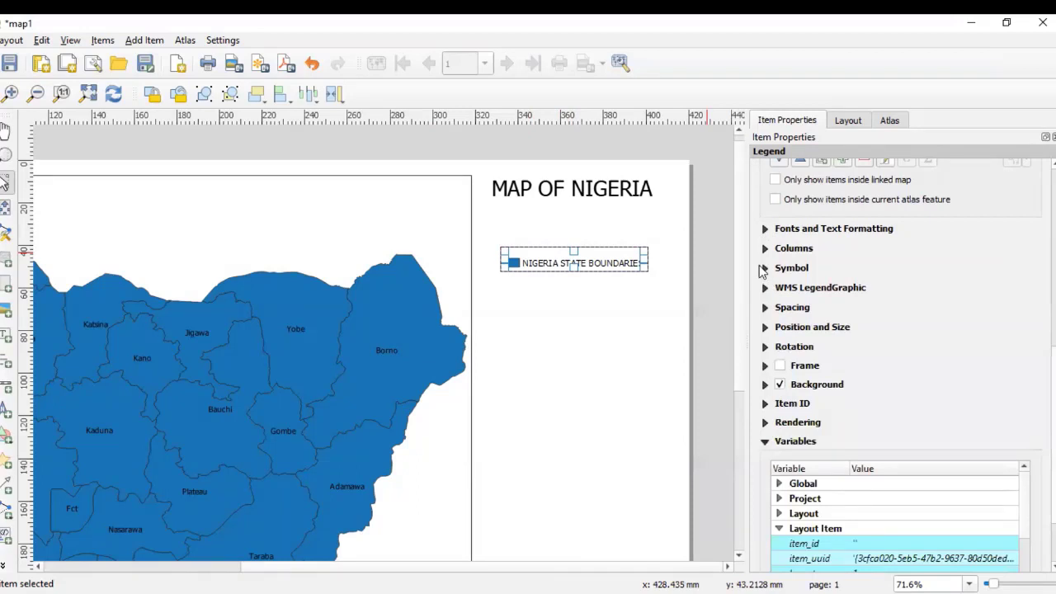
pyautogui.click(765, 268)
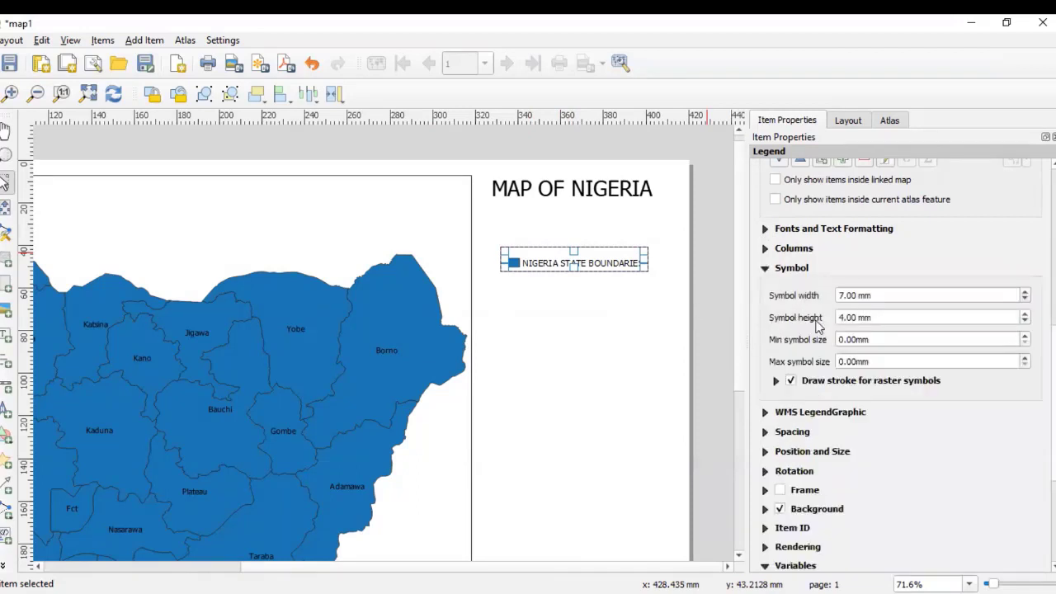
pyautogui.click(1025, 291)
pyautogui.click(1025, 291)
pyautogui.click(1025, 291)
pyautogui.click(1026, 292)
pyautogui.click(1026, 292)
pyautogui.click(1026, 292)
pyautogui.click(1026, 293)
pyautogui.click(1026, 292)
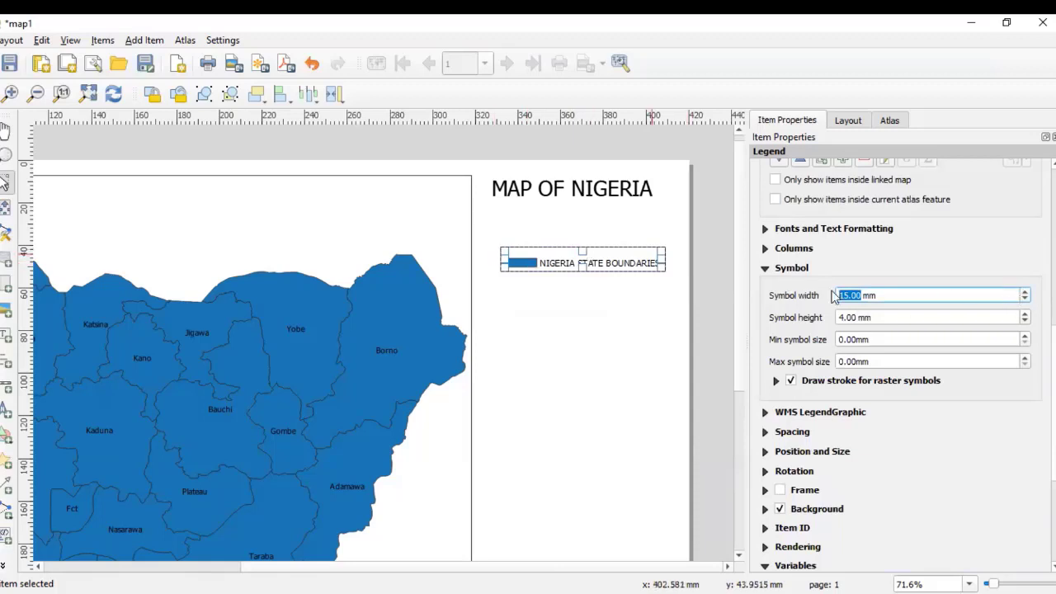
# Step: Increase the legend's symbol height and fine-tune it down to about 10 mm
pyautogui.click(1026, 315)
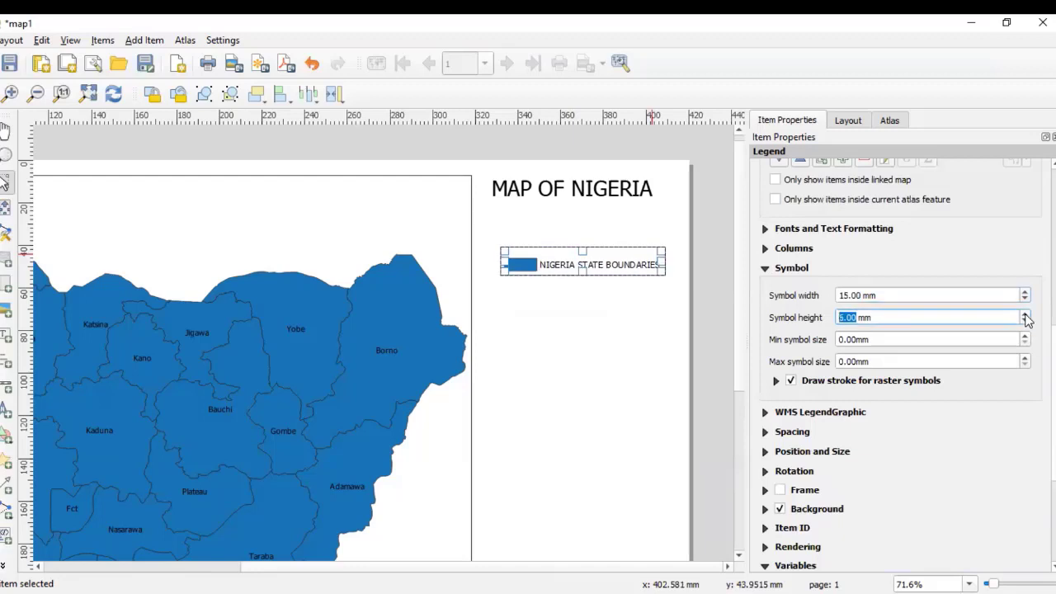
pyautogui.click(1027, 314)
pyautogui.click(1026, 315)
pyautogui.click(1026, 314)
pyautogui.click(1026, 315)
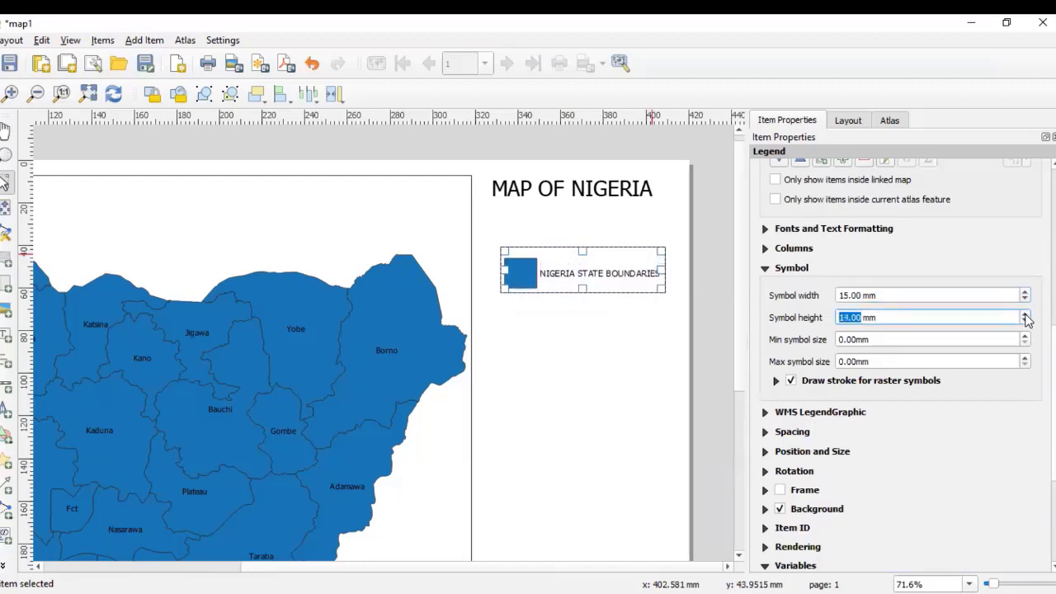
pyautogui.click(1026, 321)
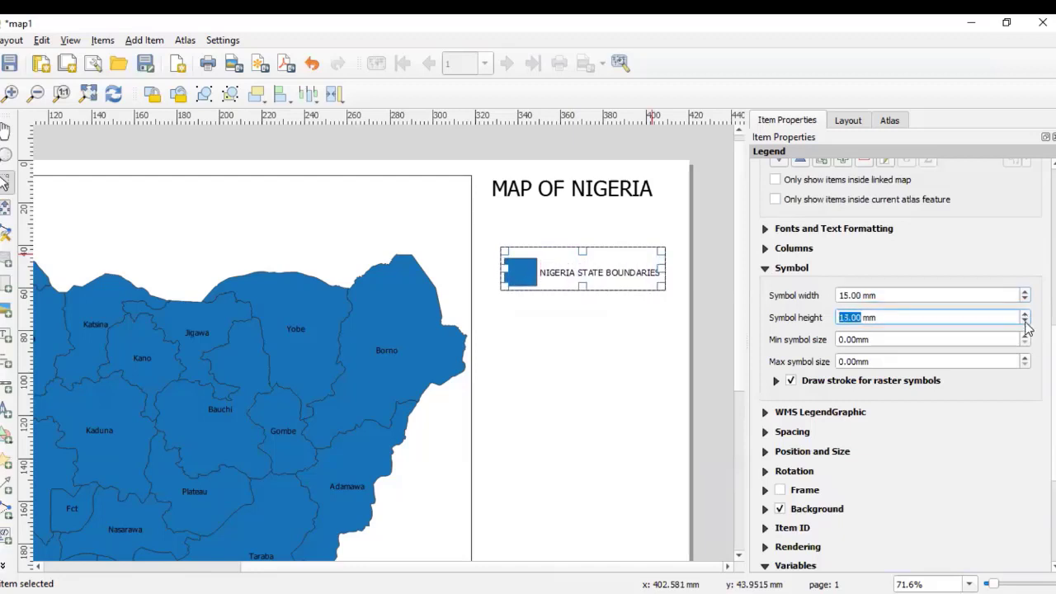
pyautogui.click(1025, 321)
pyautogui.click(1027, 322)
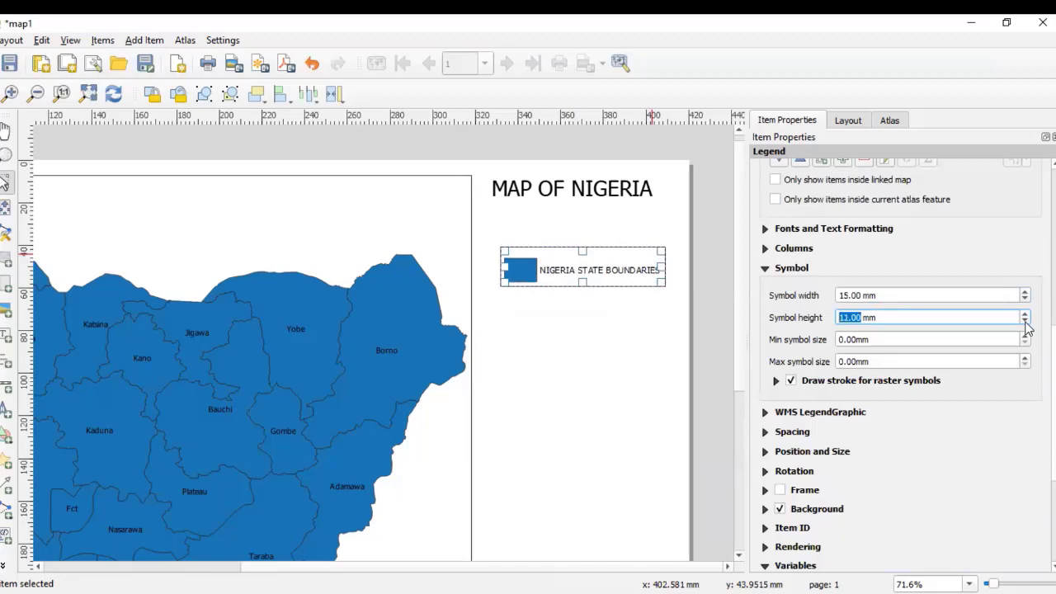
pyautogui.click(1026, 322)
pyautogui.click(584, 426)
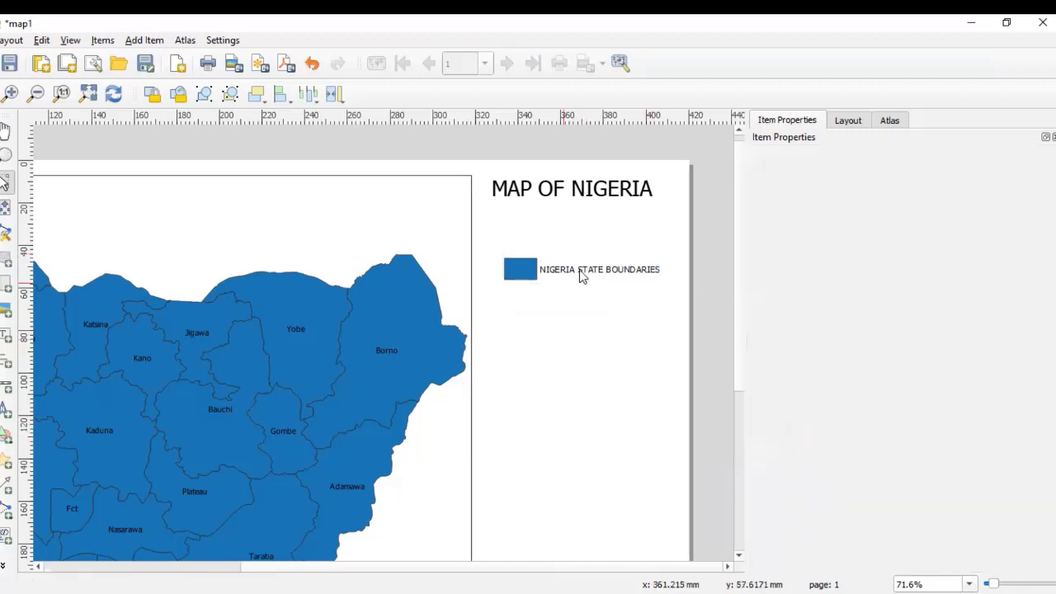
# Step: Move the legend about 4.5 mm left so its left edge aligns with the MAP OF NIGERIA title
pyautogui.scroll(2, 582, 274)
pyautogui.scroll(-2, 311, 336)
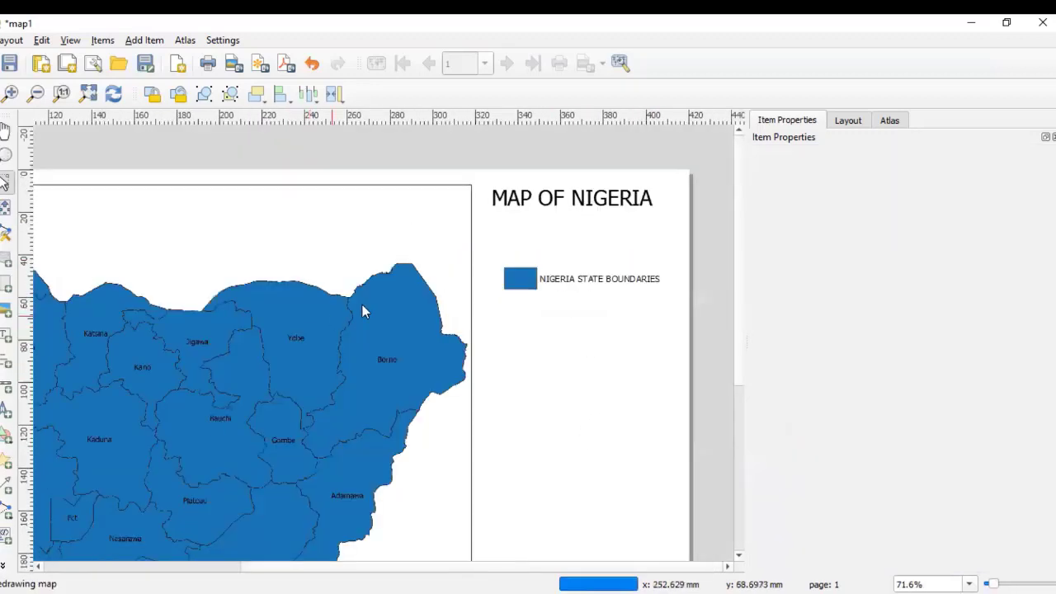
pyautogui.click(545, 287)
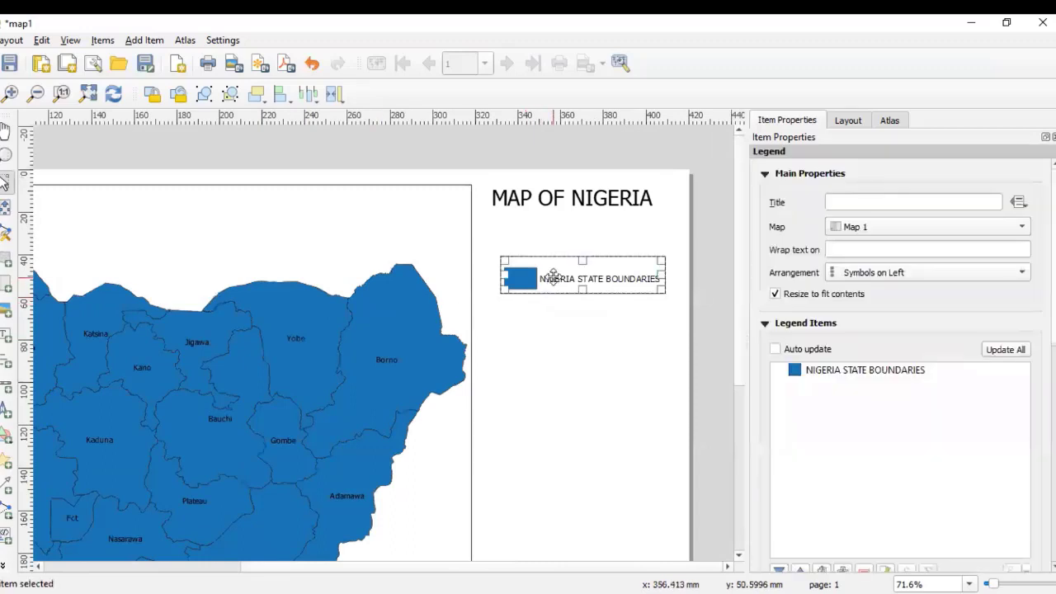
pyautogui.moveTo(553, 275); pyautogui.dragTo(534, 281)
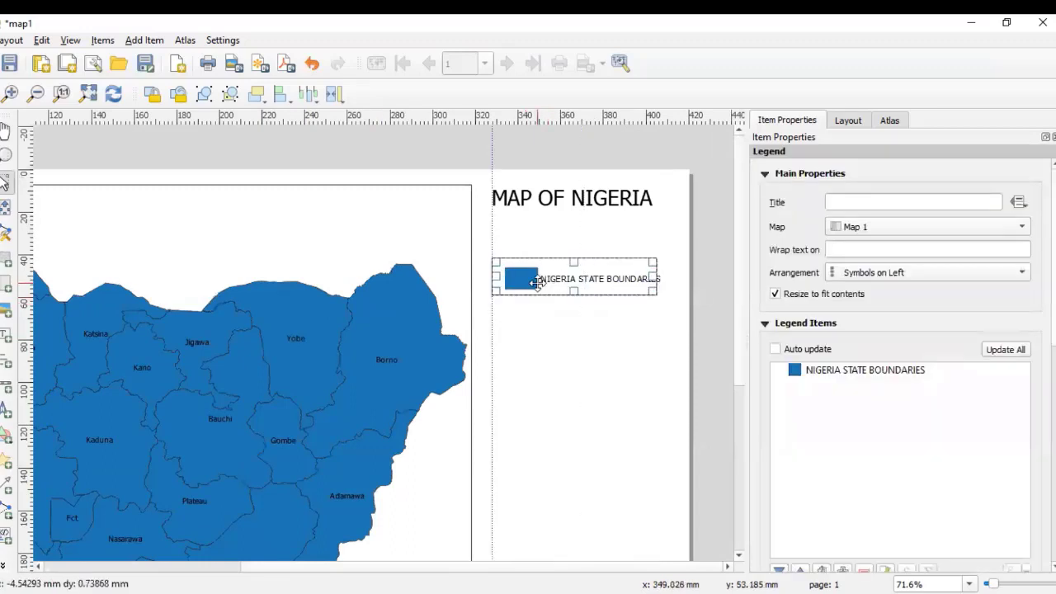
pyautogui.click(599, 385)
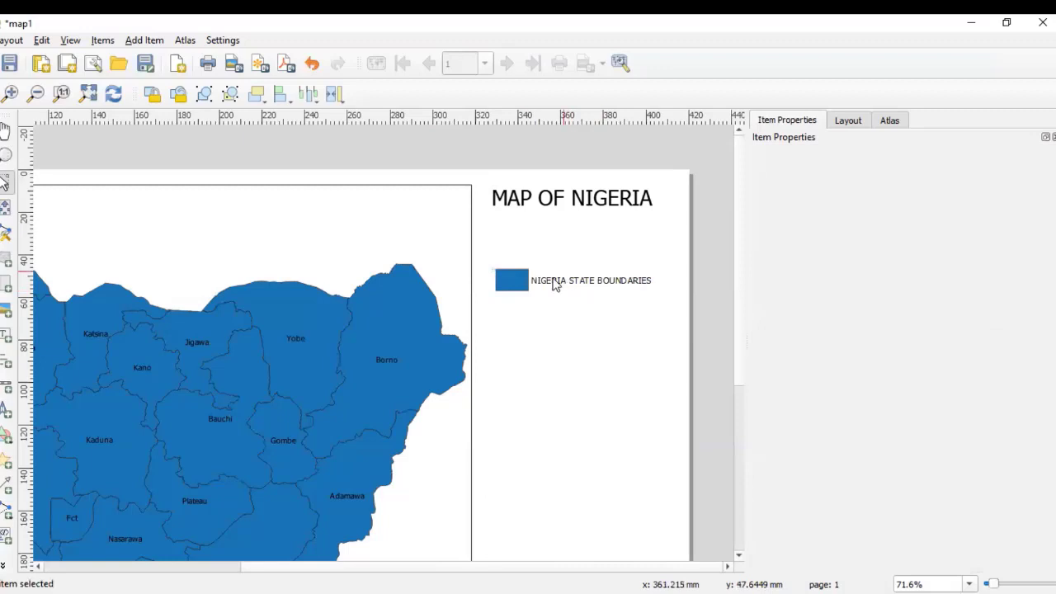
# Step: Nudge the legend slightly downward, keeping its left edge aligned with the title
pyautogui.click(555, 283)
pyautogui.moveTo(546, 278); pyautogui.dragTo(558, 283)
pyautogui.click(583, 358)
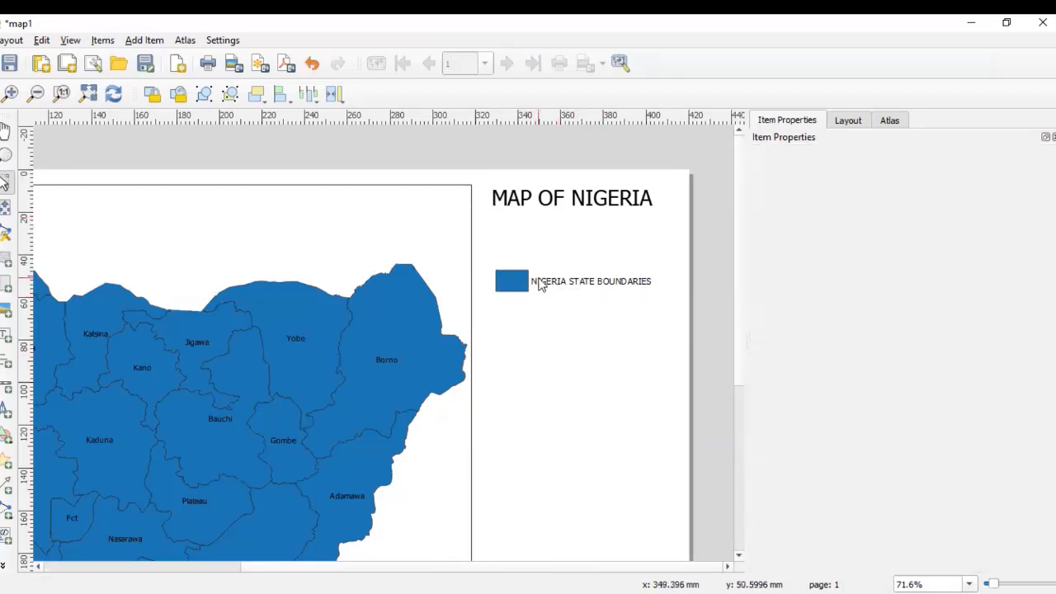
pyautogui.click(541, 284)
pyautogui.moveTo(549, 283); pyautogui.dragTo(551, 290)
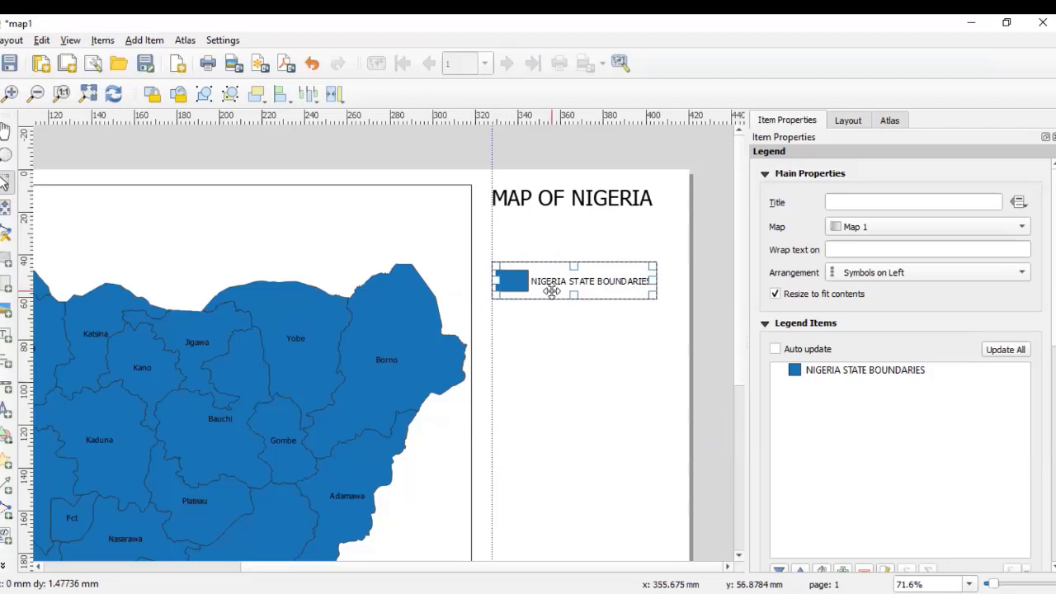
pyautogui.moveTo(551, 291); pyautogui.dragTo(551, 291)
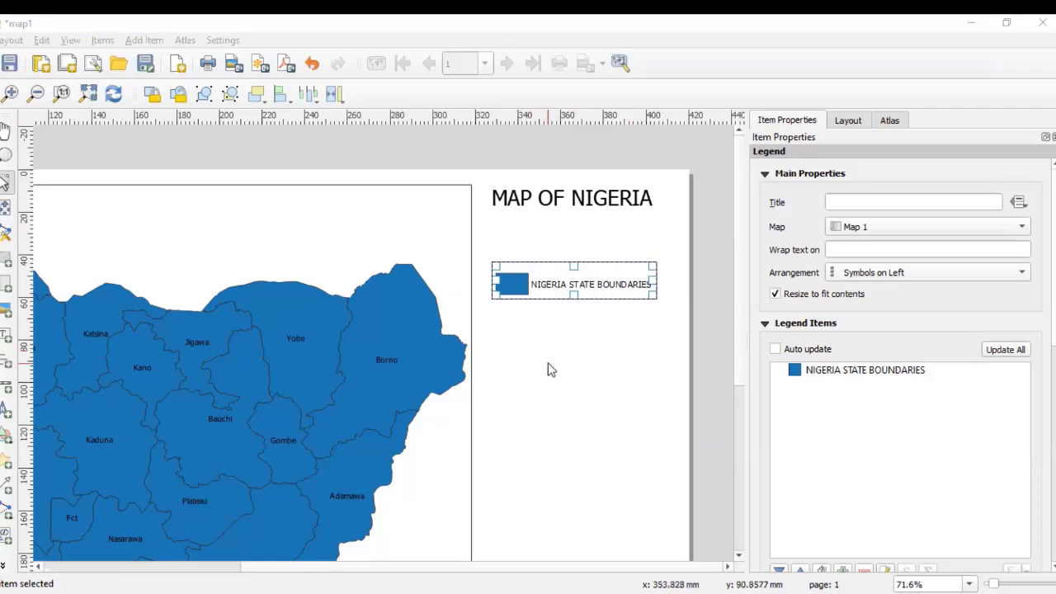
pyautogui.click(567, 288)
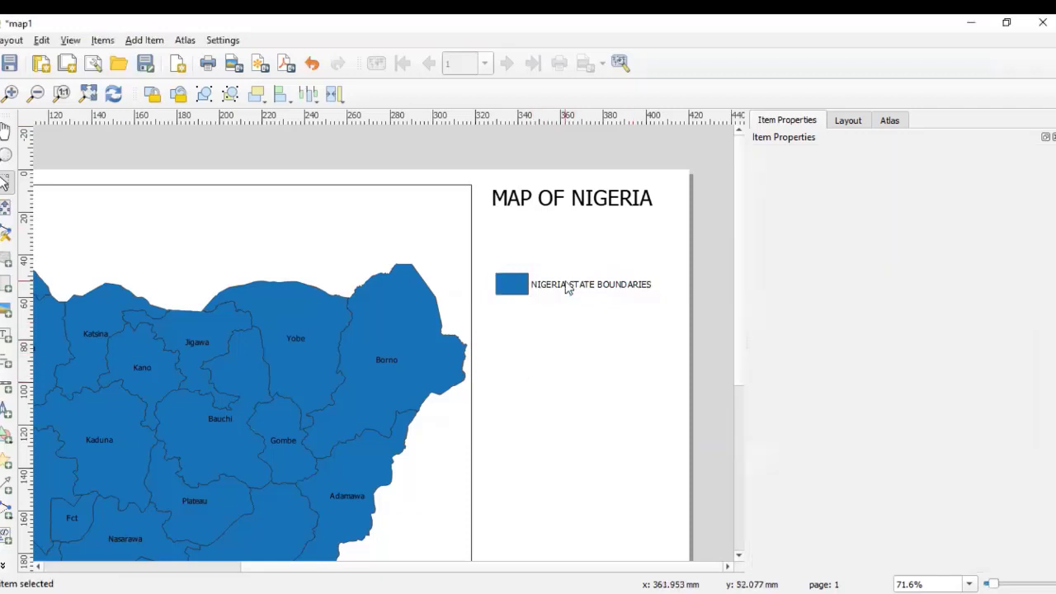
# Step: Try rotating the legend clockwise by several degrees
pyautogui.click(562, 286)
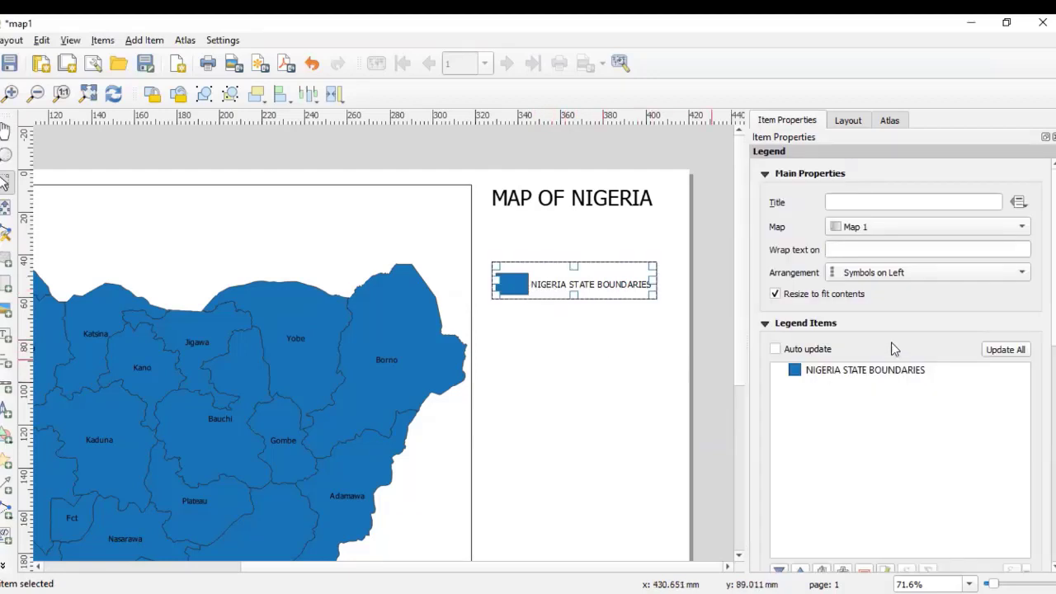
pyautogui.scroll(-5, 899, 363)
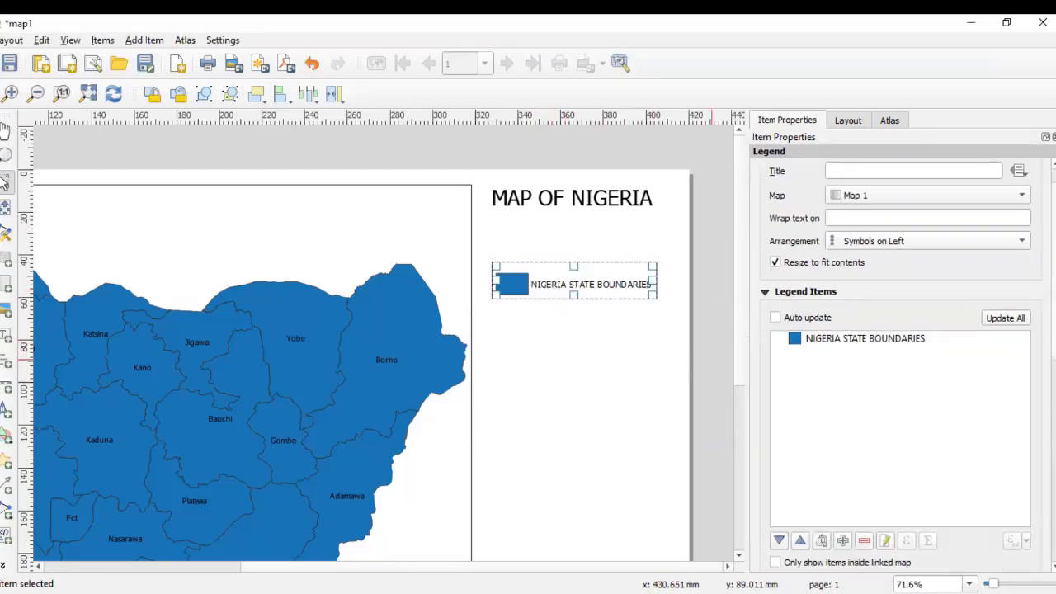
pyautogui.scroll(-1, 900, 363)
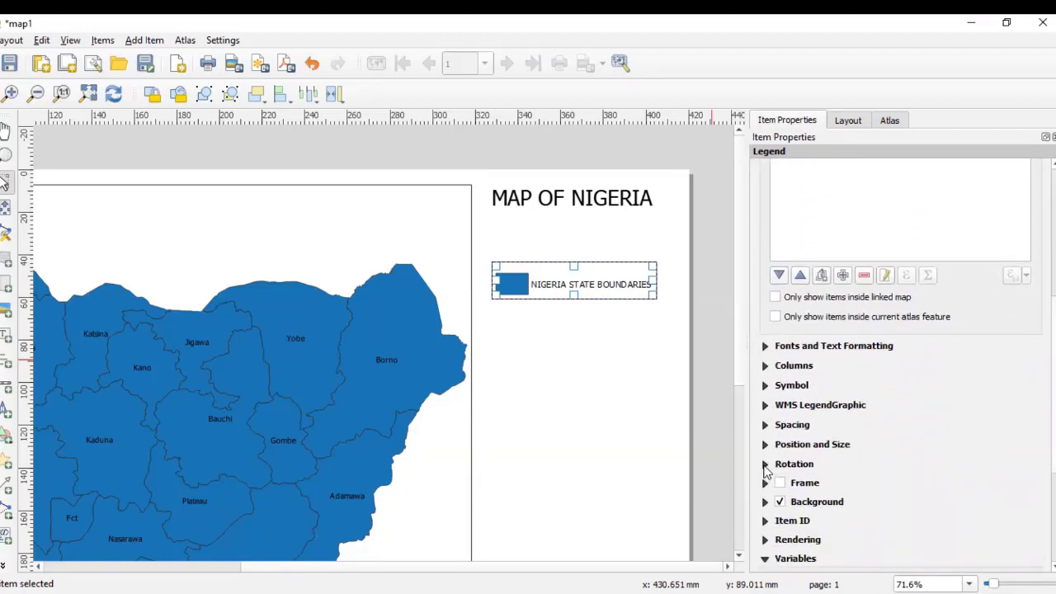
pyautogui.click(765, 464)
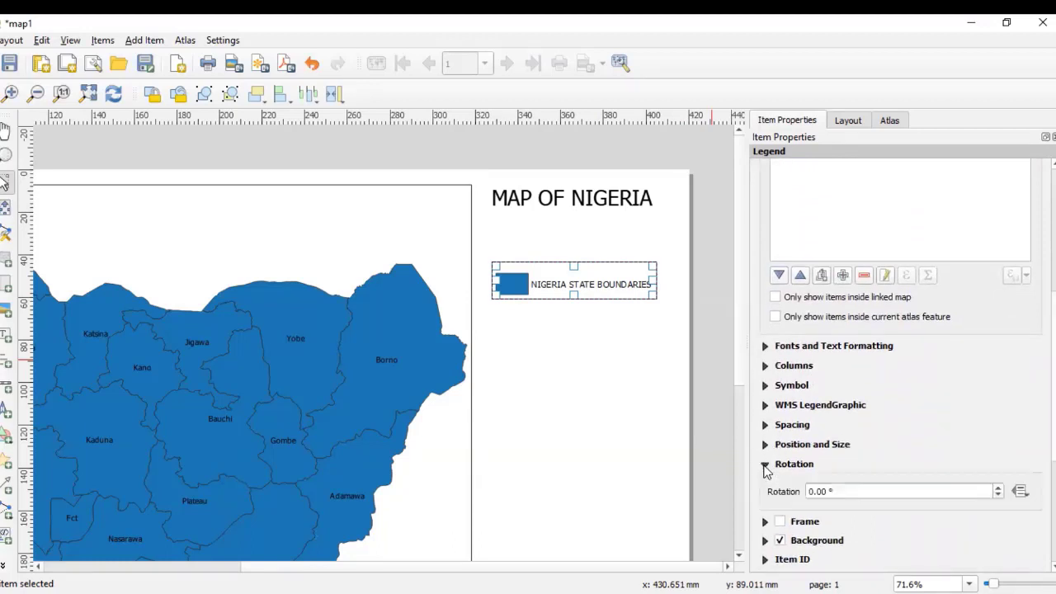
pyautogui.moveTo(998, 488); pyautogui.dragTo(999, 489)
# Step: Reset the legend's rotation to 0°
pyautogui.click(1000, 495)
pyautogui.click(1000, 495)
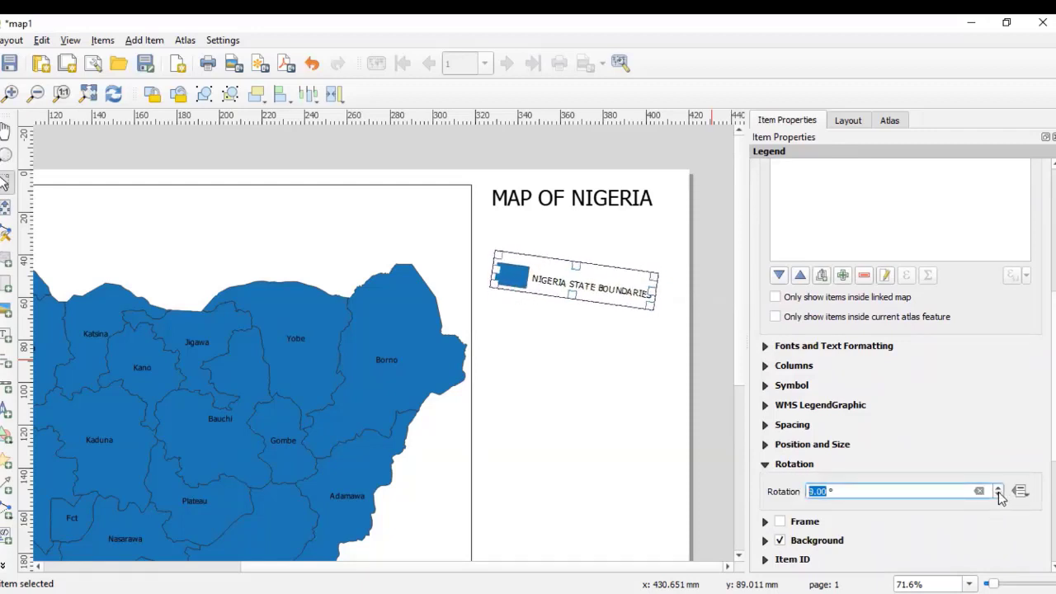
pyautogui.click(1001, 495)
pyautogui.click(1000, 495)
pyautogui.click(1000, 495)
pyautogui.click(1001, 495)
pyautogui.click(1000, 495)
pyautogui.click(1000, 495)
pyautogui.click(1000, 495)
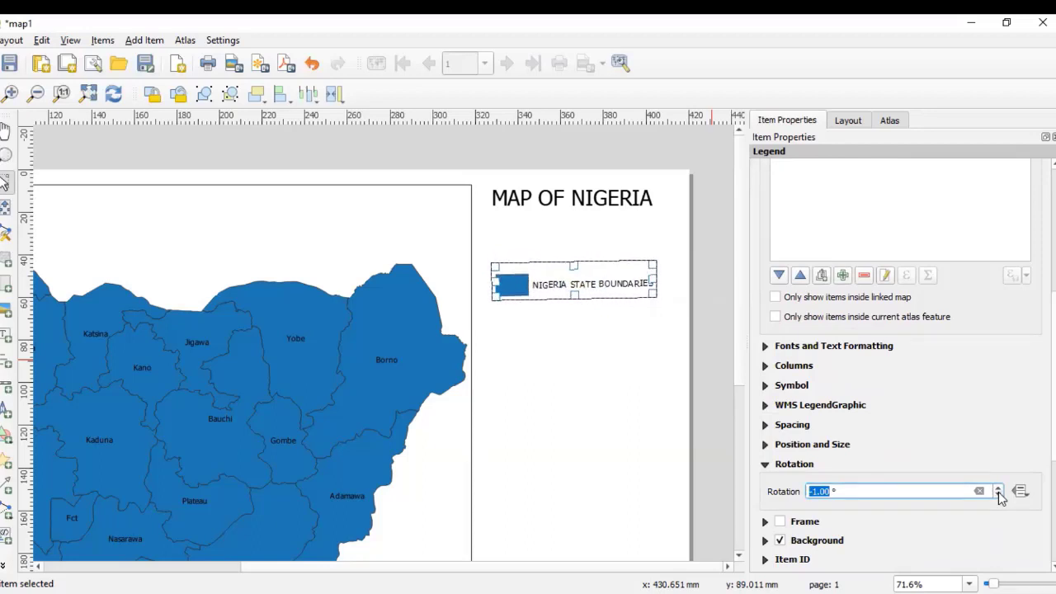
pyautogui.click(999, 488)
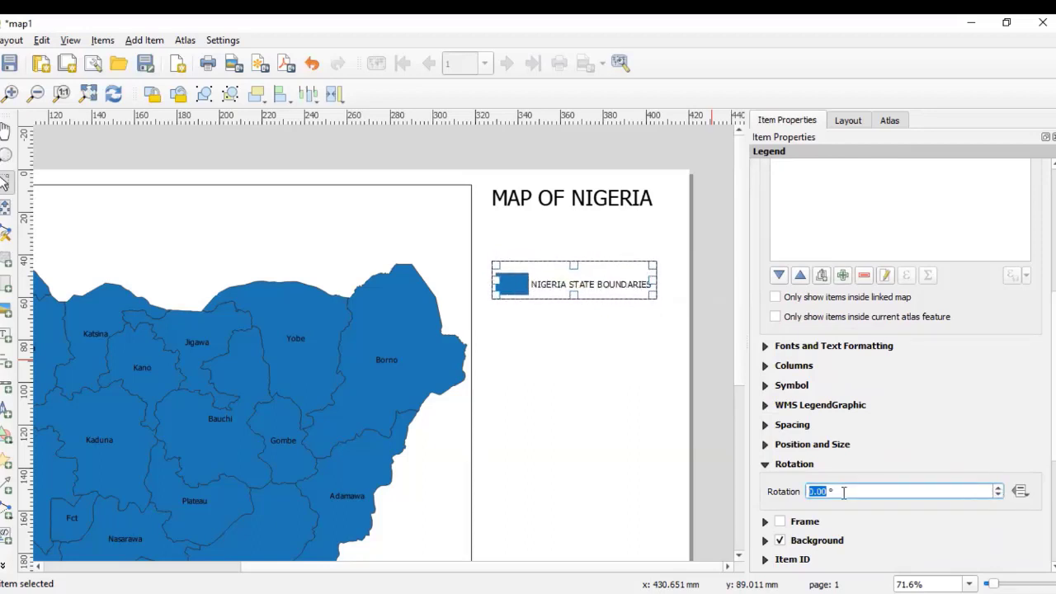
pyautogui.click(553, 357)
# Step: Enable a frame around the NIGERIA STATE BOUNDARIES legend
pyautogui.click(598, 292)
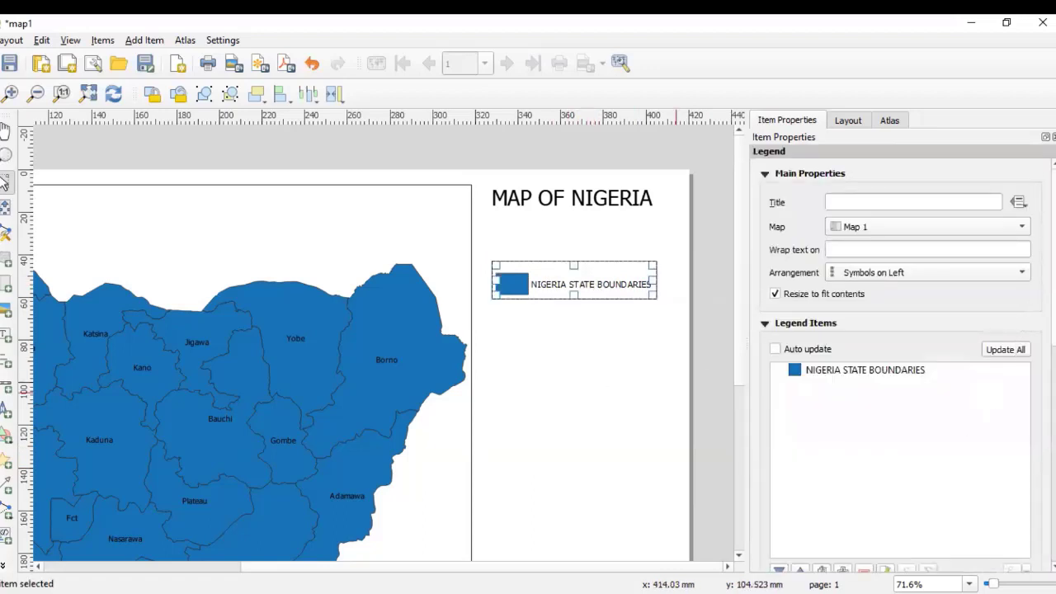
pyautogui.scroll(-10, 899, 363)
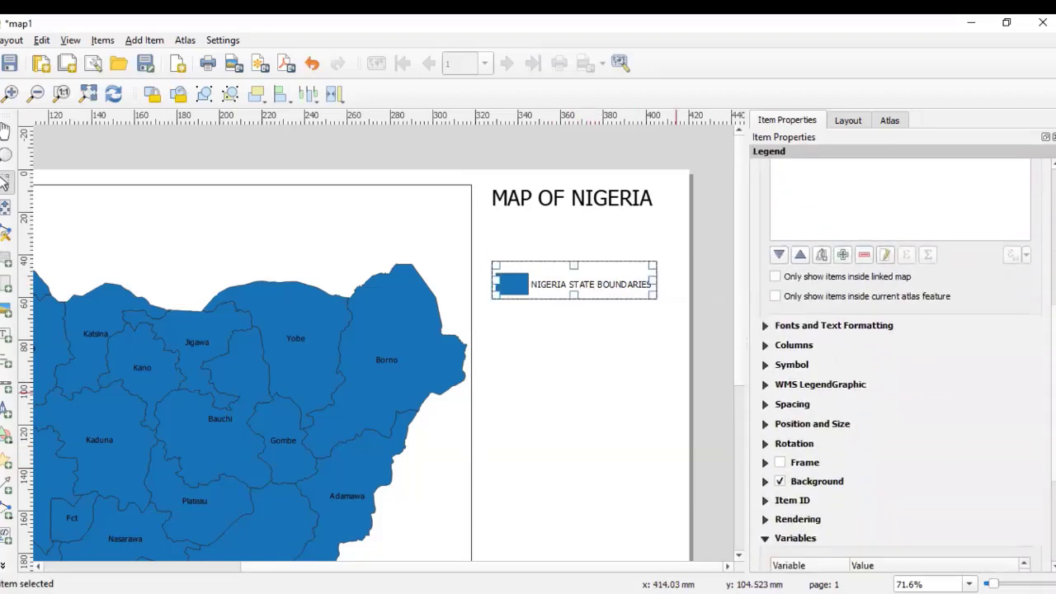
pyautogui.scroll(-2, 900, 363)
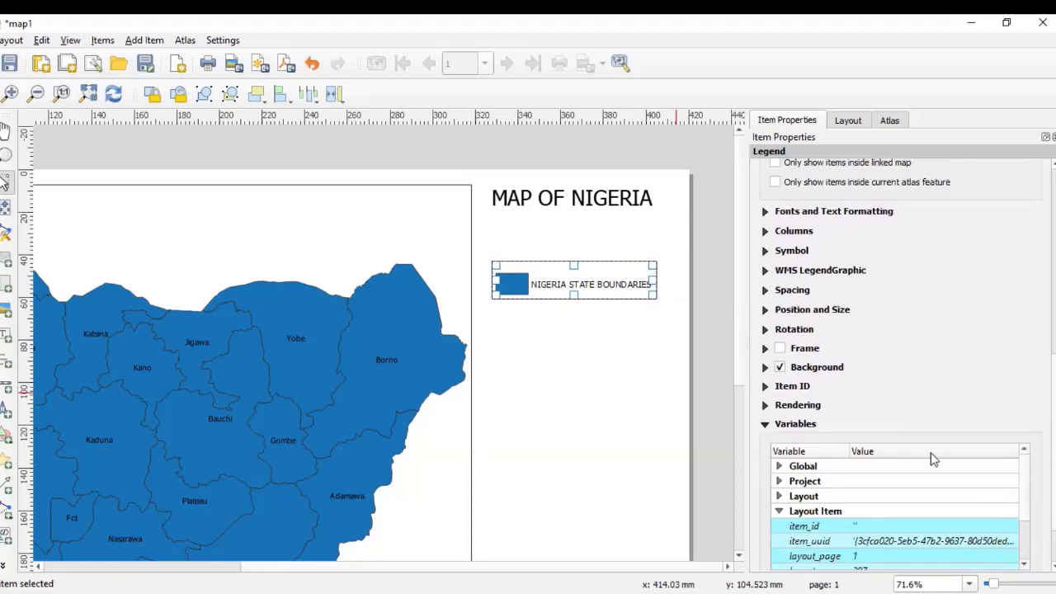
pyautogui.click(780, 348)
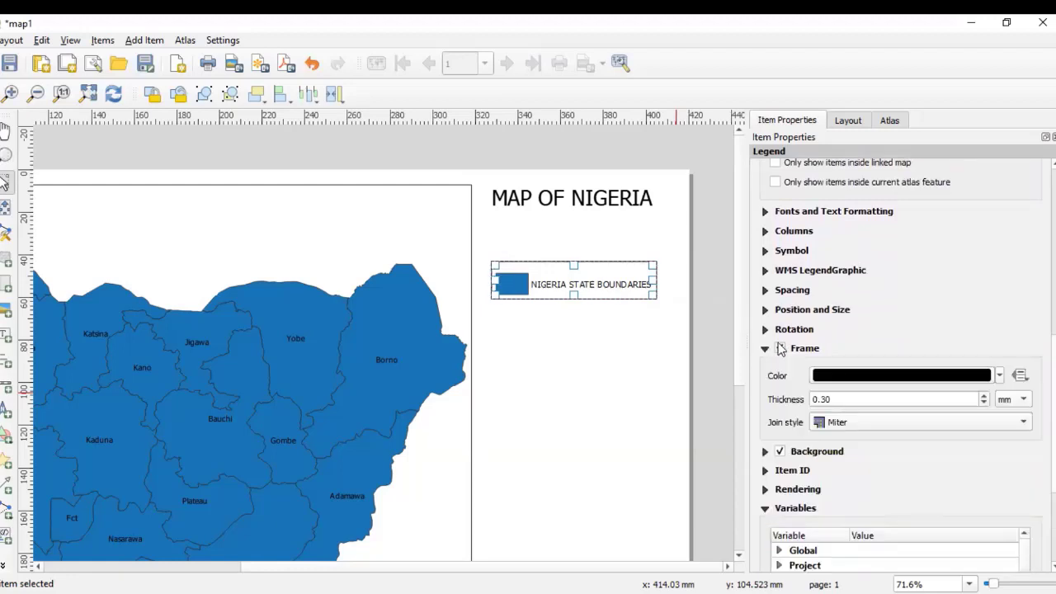
# Step: Color the frame around the NIGERIA STATE BOUNDARIES legend red
pyautogui.click(781, 348)
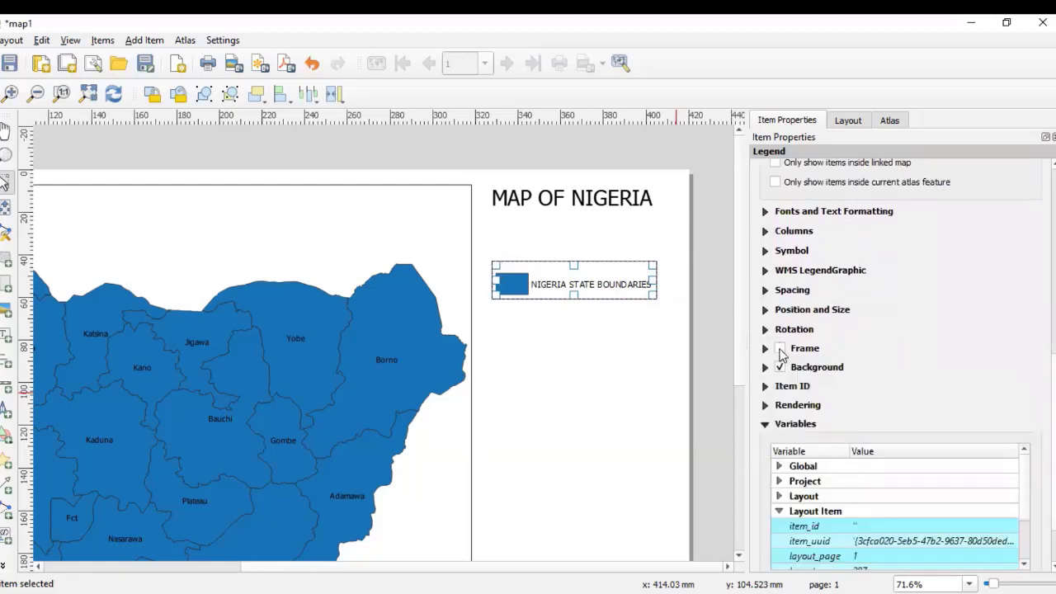
pyautogui.click(781, 349)
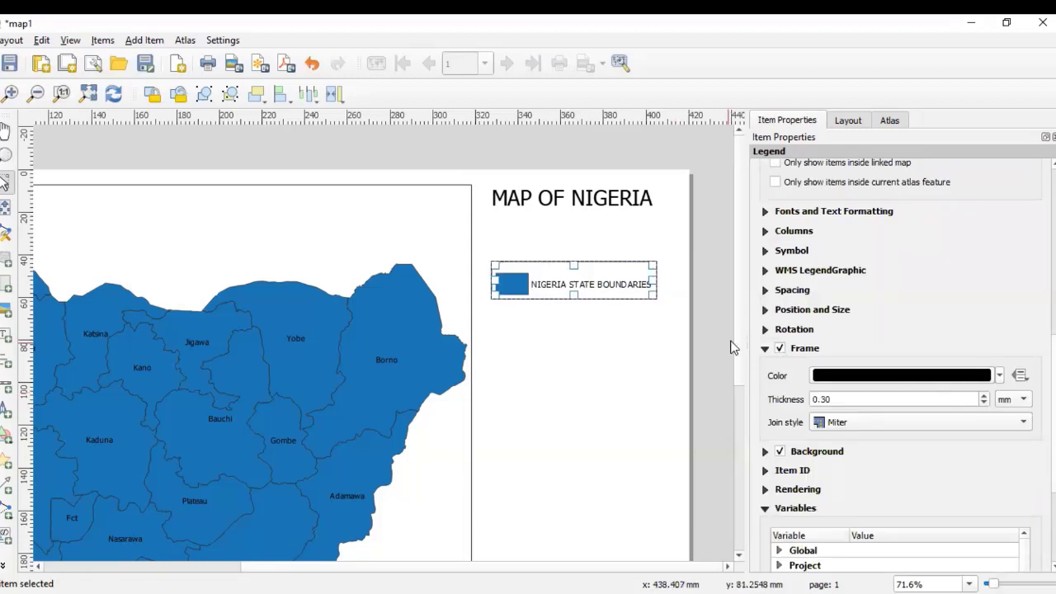
pyautogui.click(1002, 376)
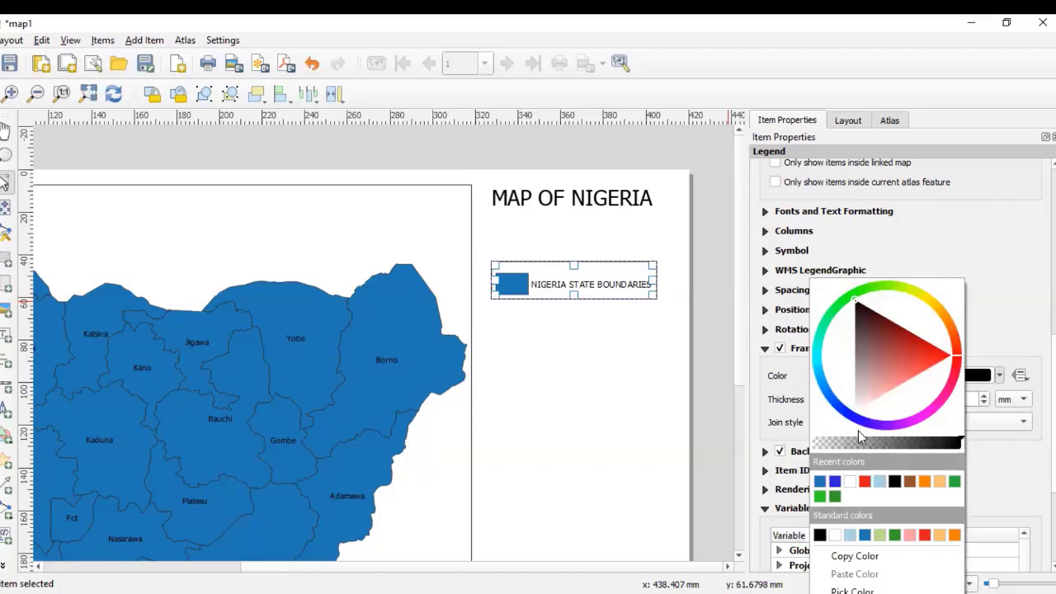
pyautogui.click(867, 483)
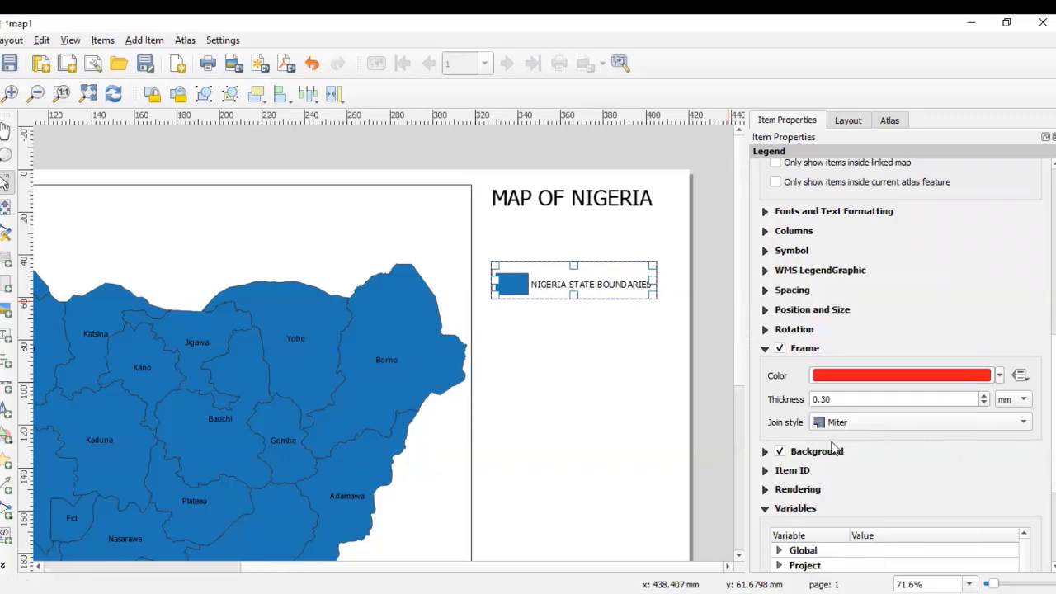
pyautogui.click(619, 344)
pyautogui.click(615, 291)
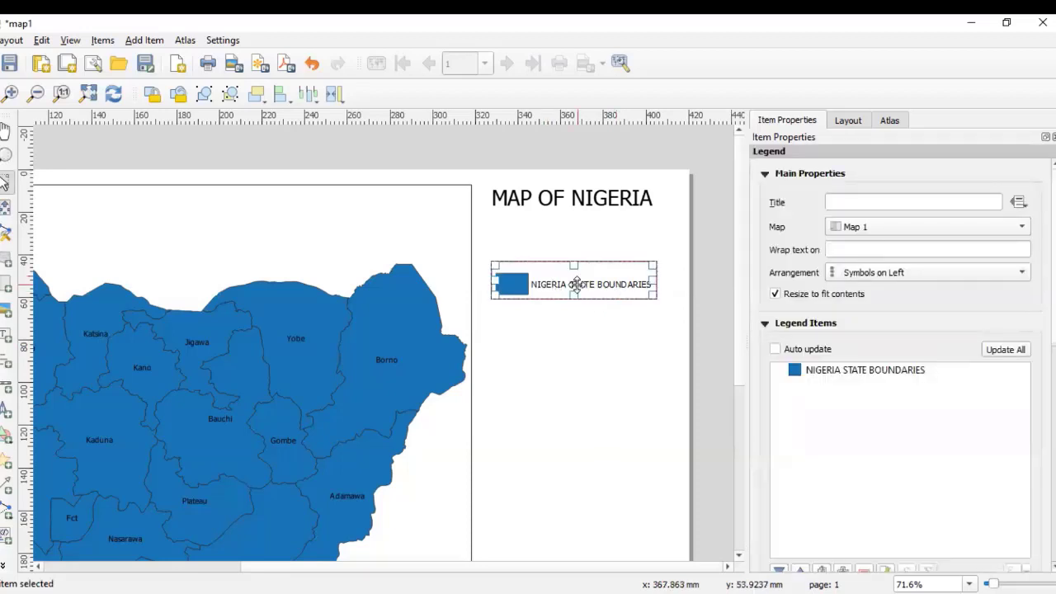
pyautogui.click(656, 377)
pyautogui.click(555, 285)
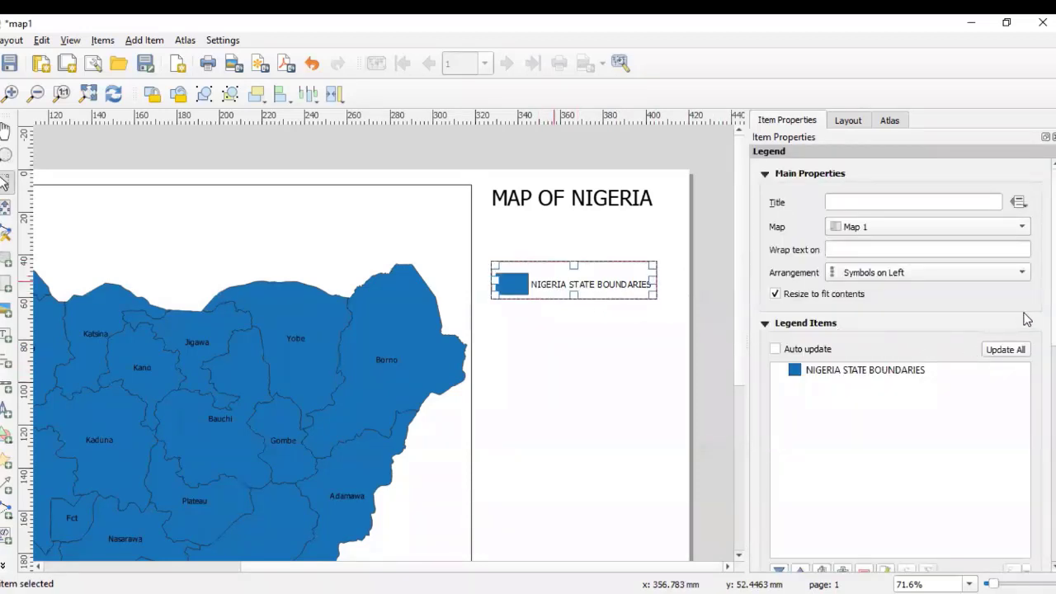
# Step: Disable the frame around the NIGERIA STATE BOUNDARIES legend
pyautogui.scroll(-10, 899, 363)
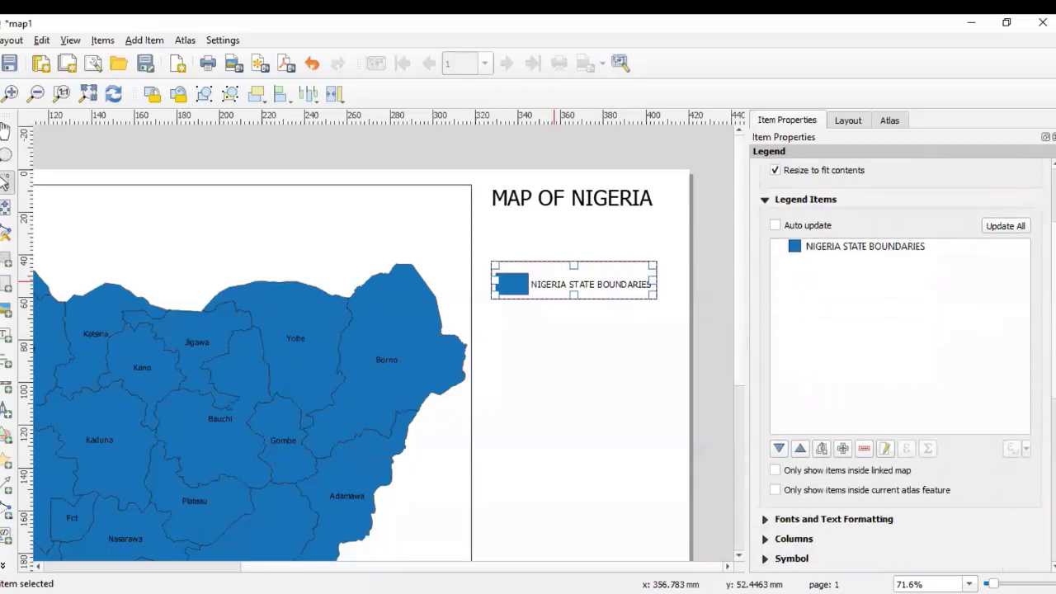
pyautogui.scroll(-3, 900, 363)
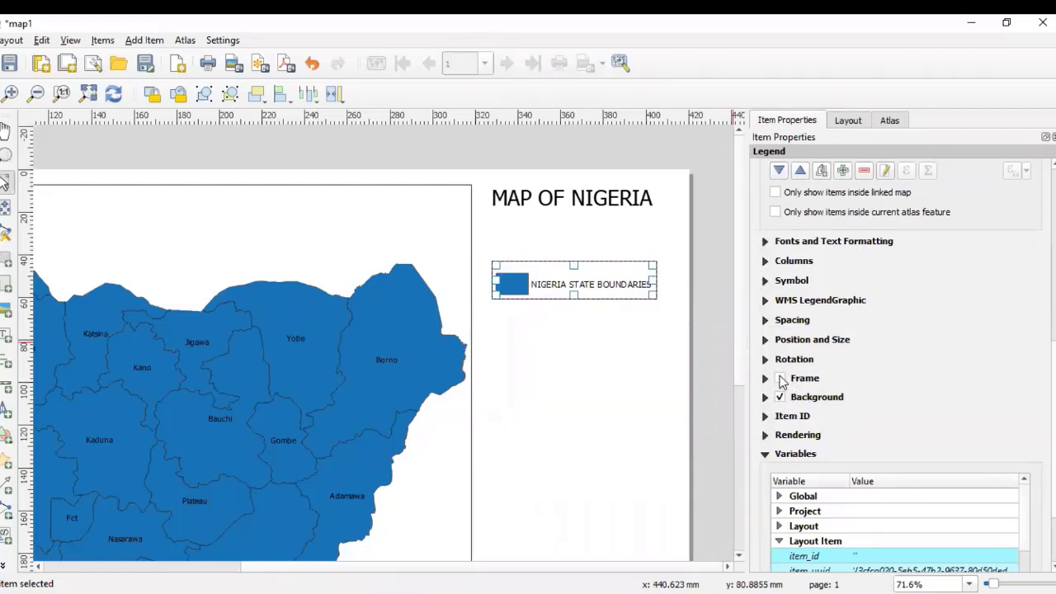
pyautogui.click(765, 378)
pyautogui.click(780, 379)
# Step: Set the legend's background color to red
pyautogui.click(765, 398)
pyautogui.click(1000, 426)
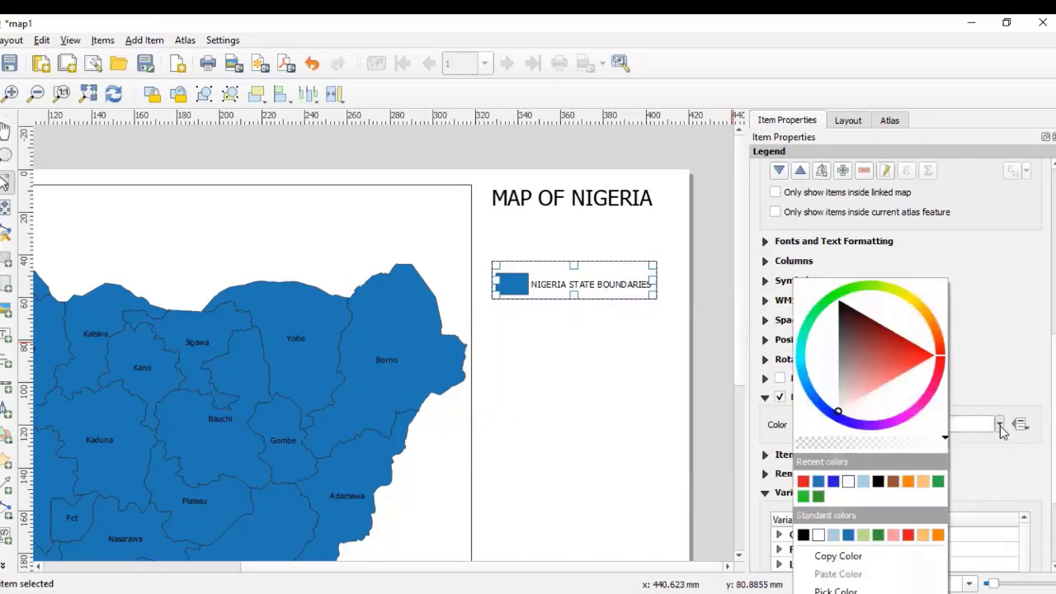
pyautogui.click(804, 483)
pyautogui.click(624, 376)
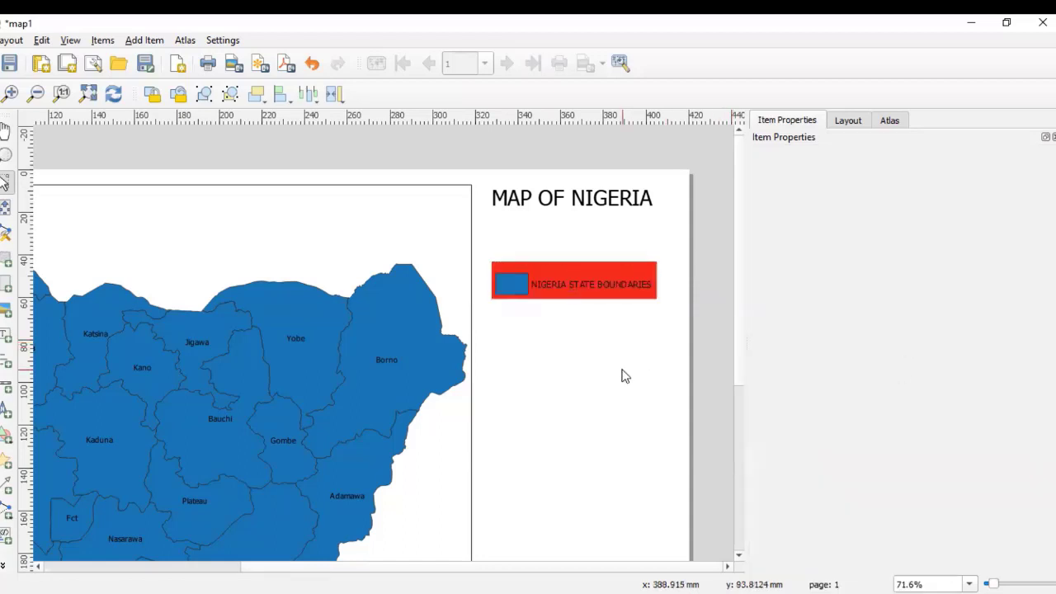
# Step: Turn off the background of the NIGERIA STATE BOUNDARIES legend
pyautogui.click(605, 281)
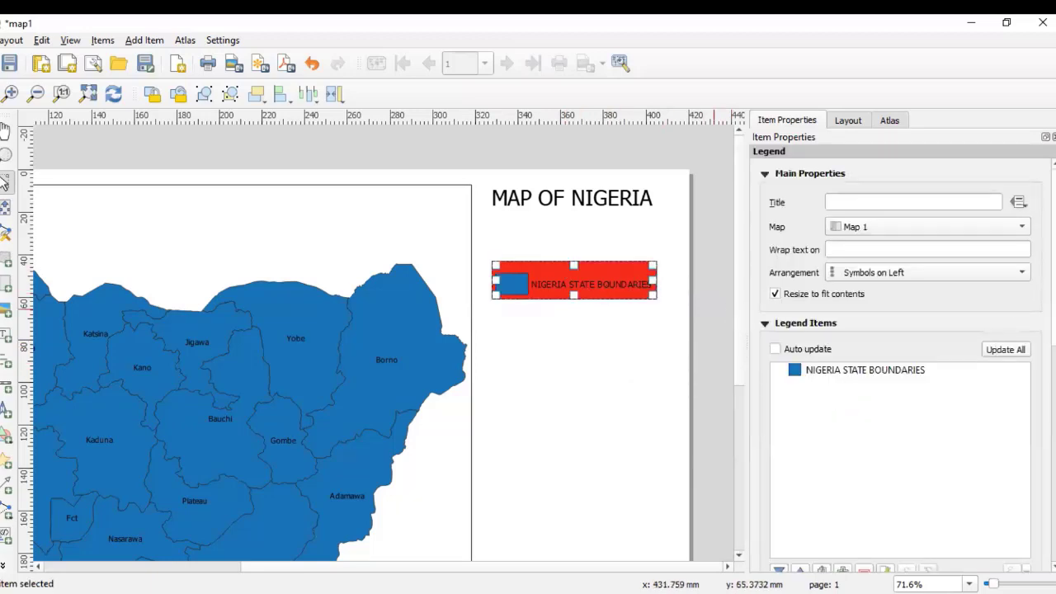
pyautogui.scroll(-10, 900, 371)
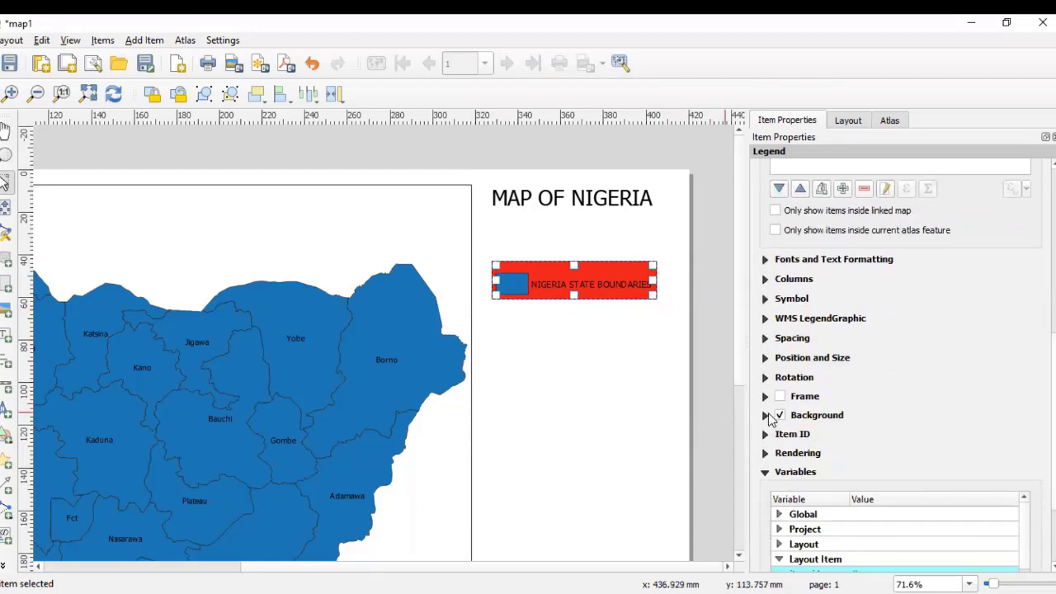
pyautogui.click(780, 416)
pyautogui.click(577, 404)
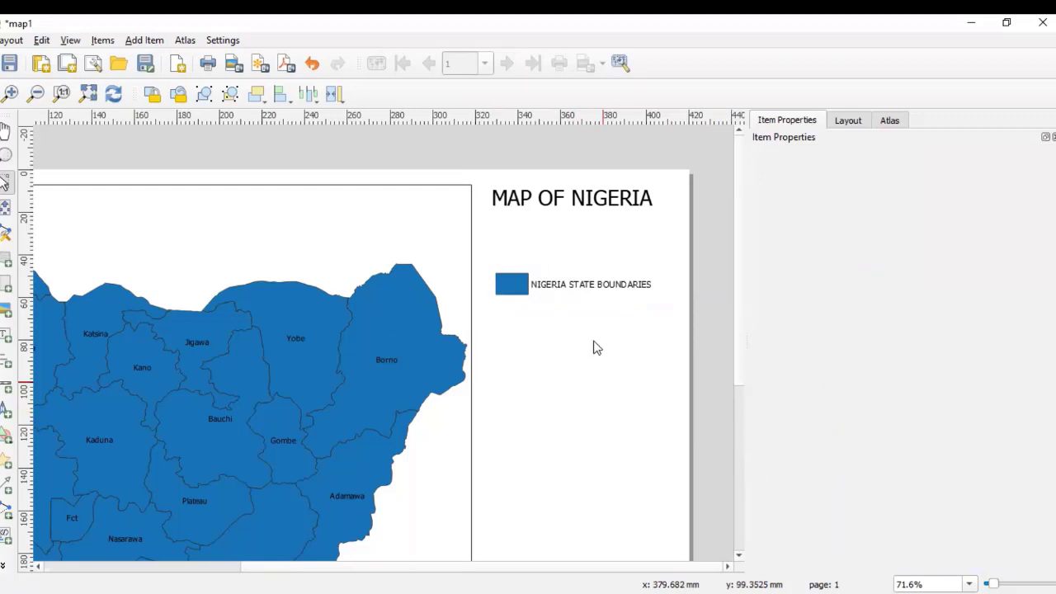
pyautogui.click(579, 284)
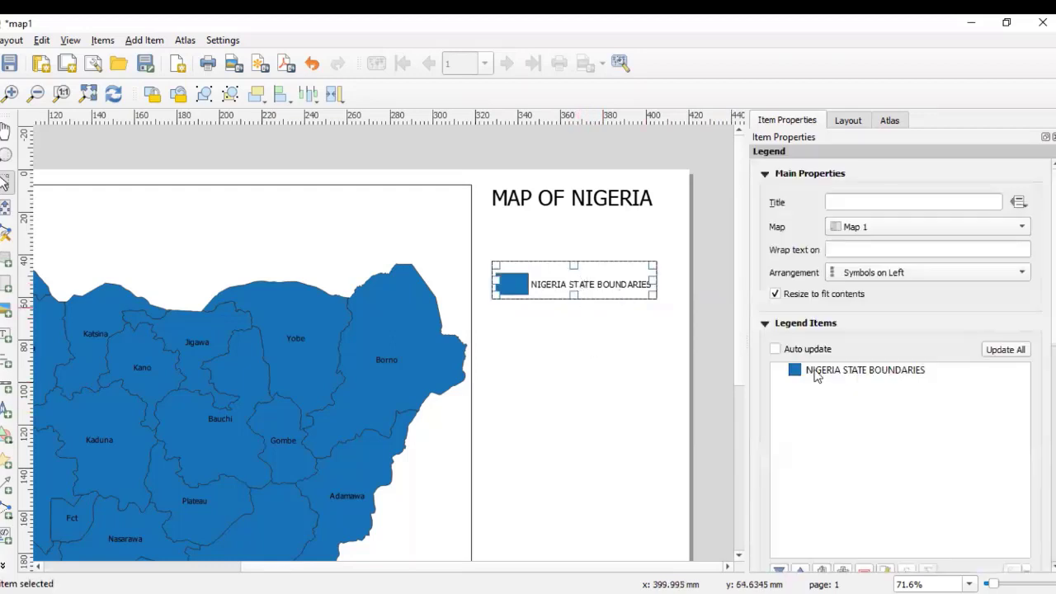
pyautogui.click(510, 388)
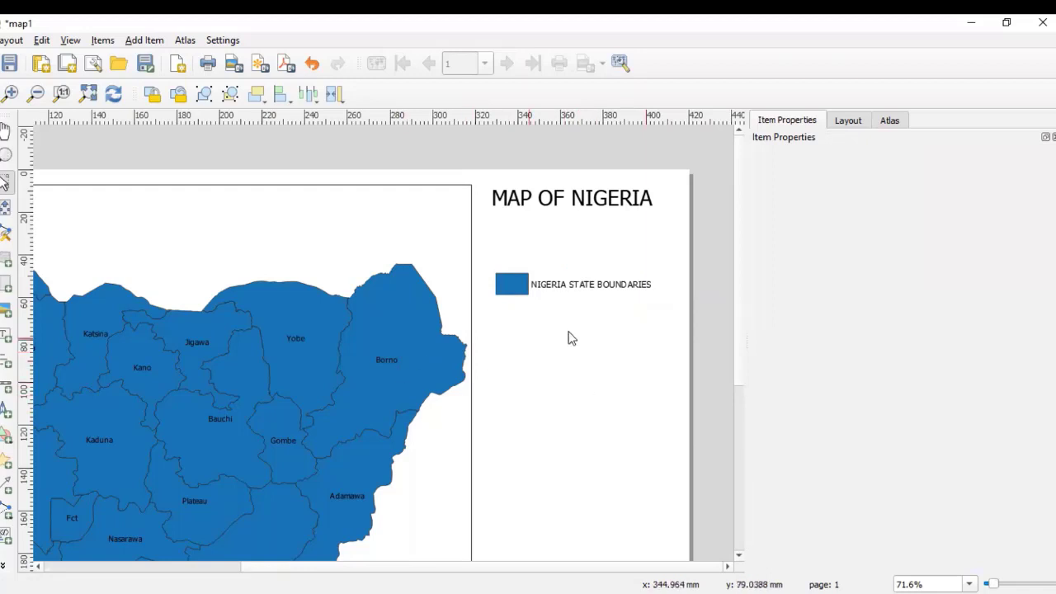
pyautogui.scroll(-2, 587, 368)
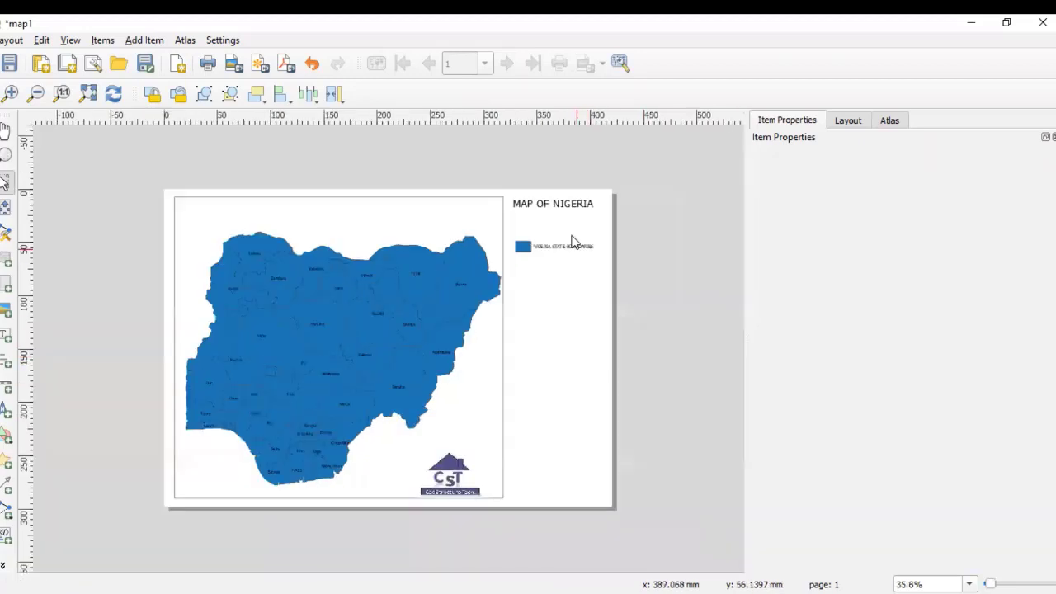
pyautogui.scroll(2, 573, 240)
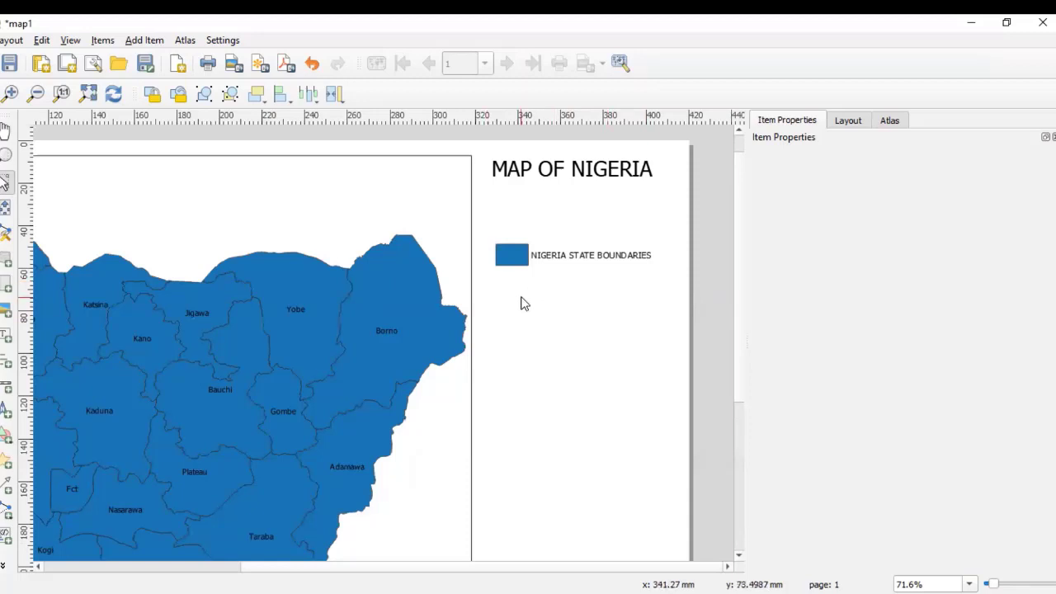
pyautogui.scroll(-4, 585, 327)
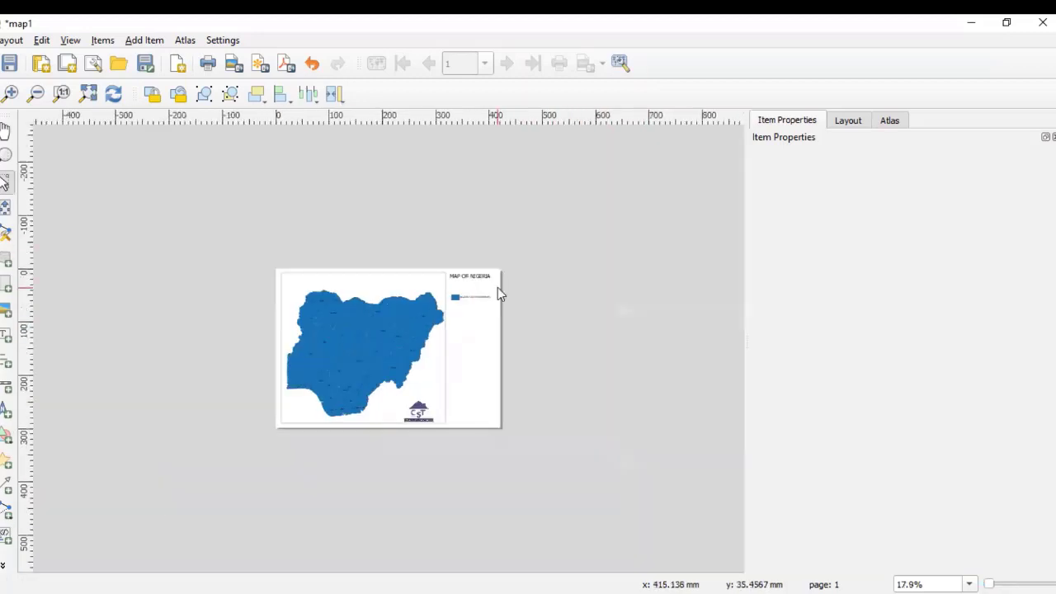
pyautogui.scroll(4, 536, 264)
pyautogui.scroll(-2, 569, 215)
pyautogui.scroll(2, 581, 183)
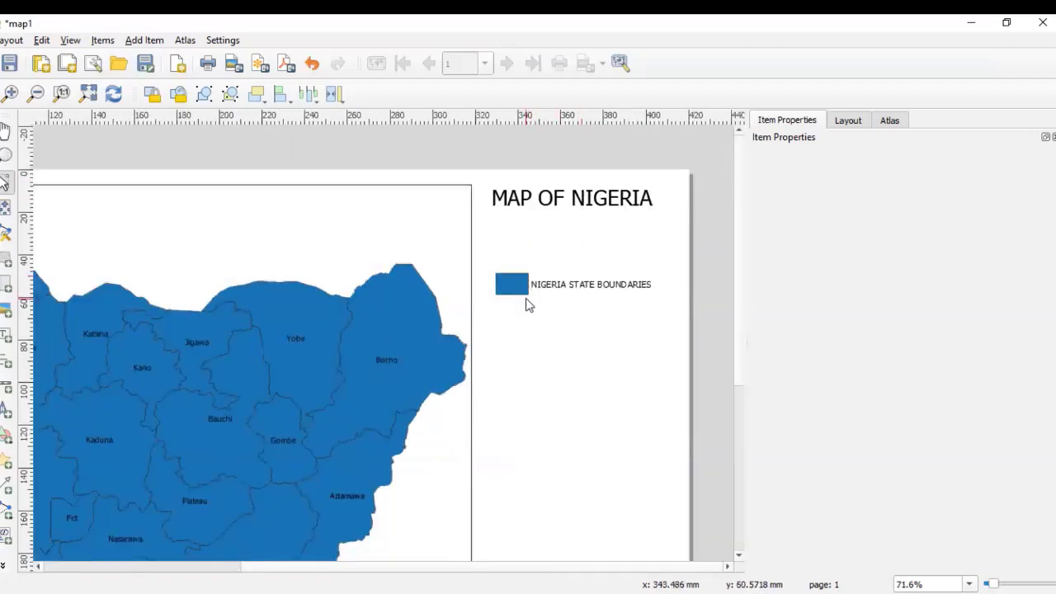
# Step: Add a scale bar for Map 1 in the empty area below the NIGERIA STATE BOUNDARIES legend
pyautogui.click(6, 387)
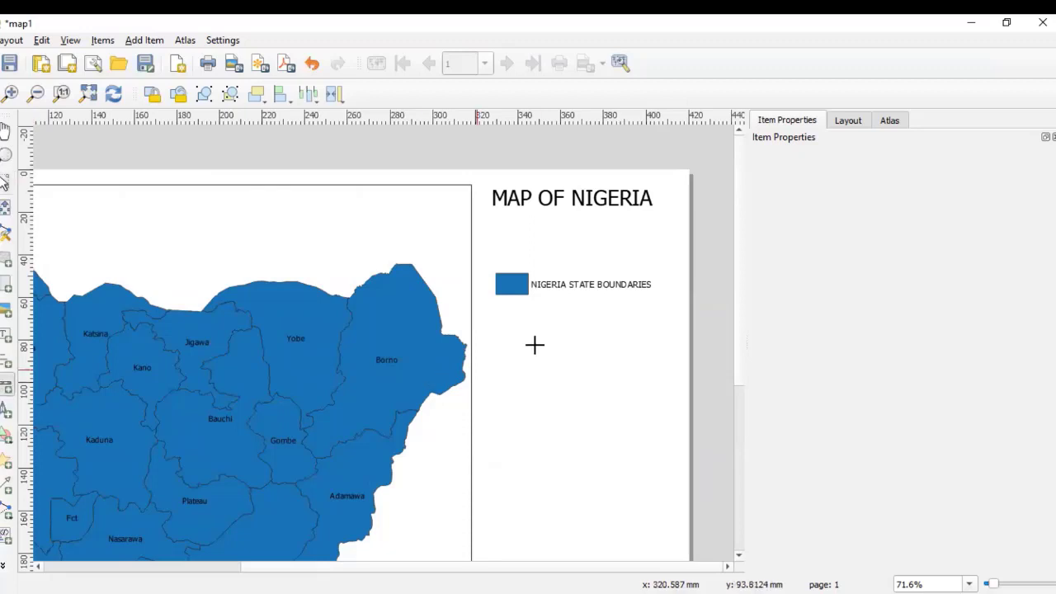
pyautogui.moveTo(496, 363); pyautogui.dragTo(645, 404)
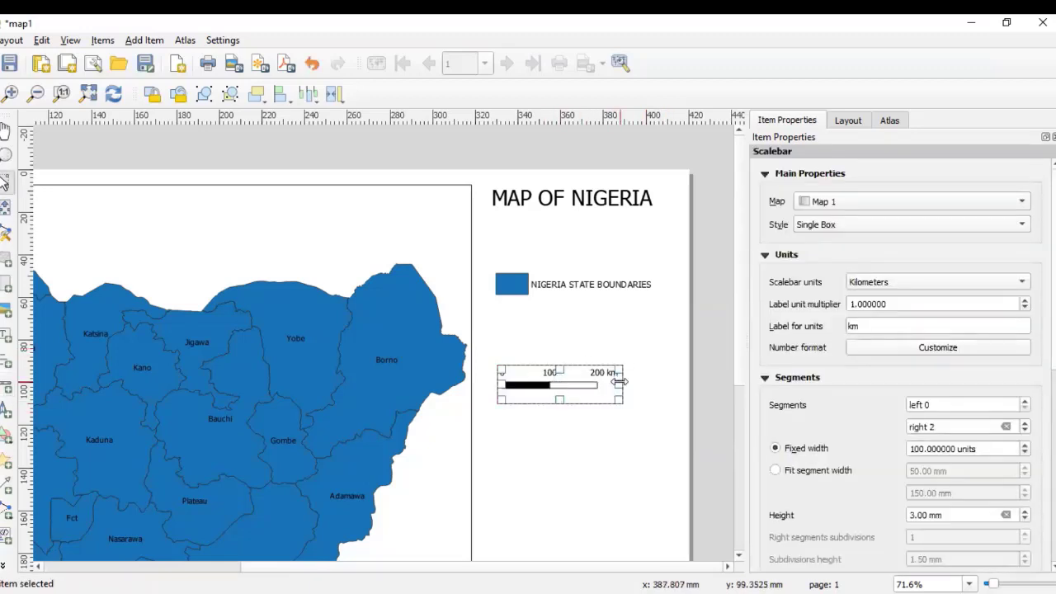
pyautogui.click(594, 441)
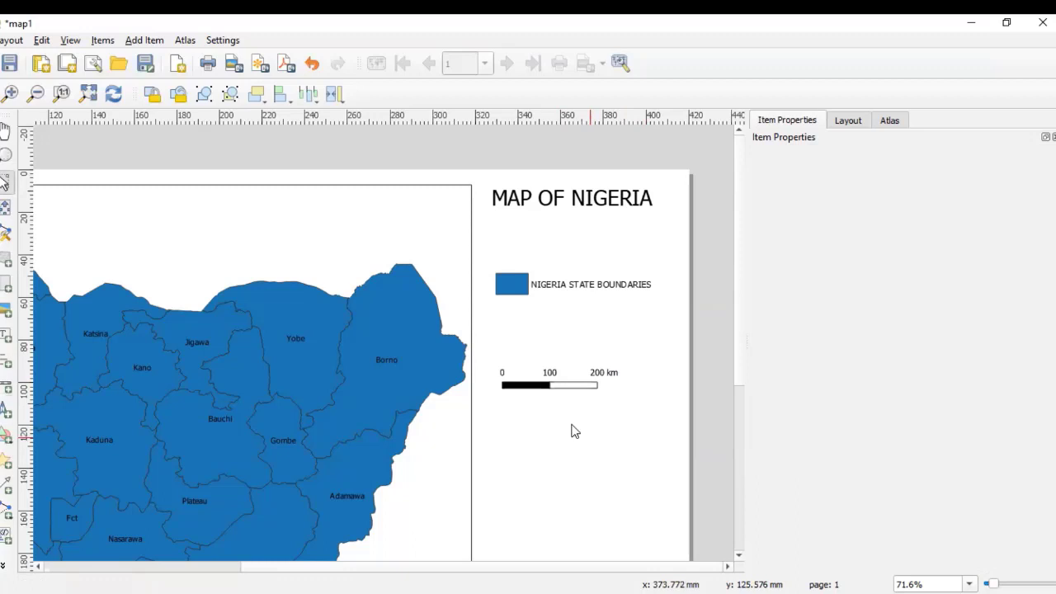
# Step: Set the scale bar's right segments to 3, keeping the fixed width of 100 units
pyautogui.click(552, 386)
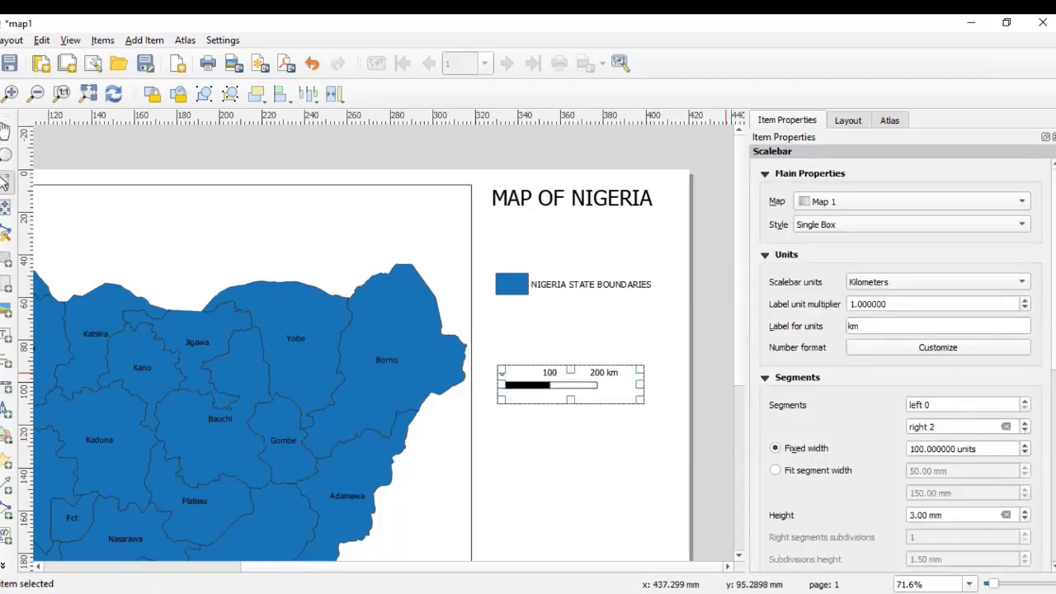
pyautogui.click(1025, 431)
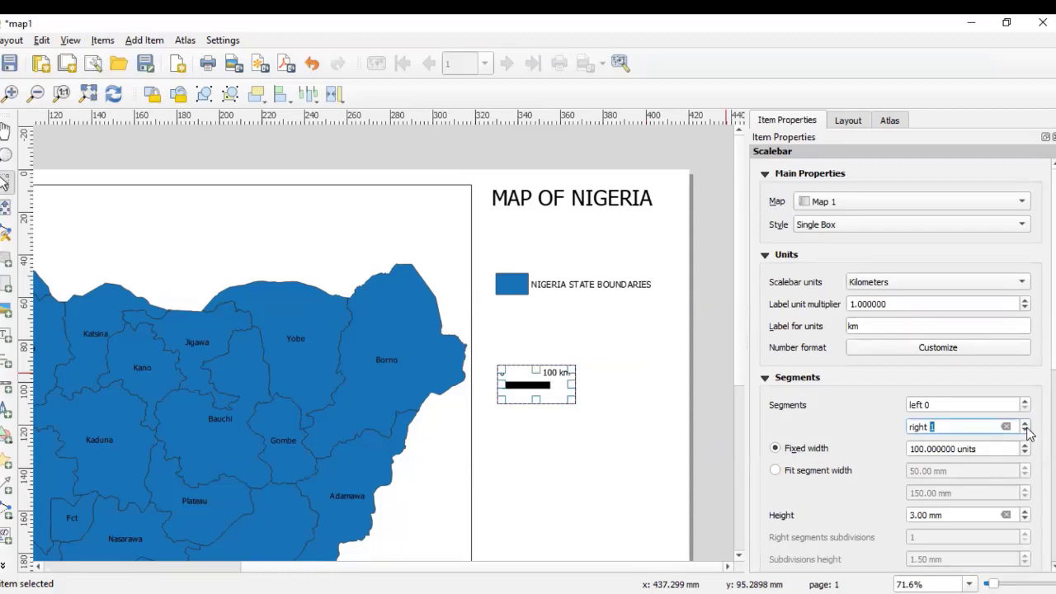
pyautogui.click(1025, 431)
pyautogui.click(1025, 423)
pyautogui.click(1024, 423)
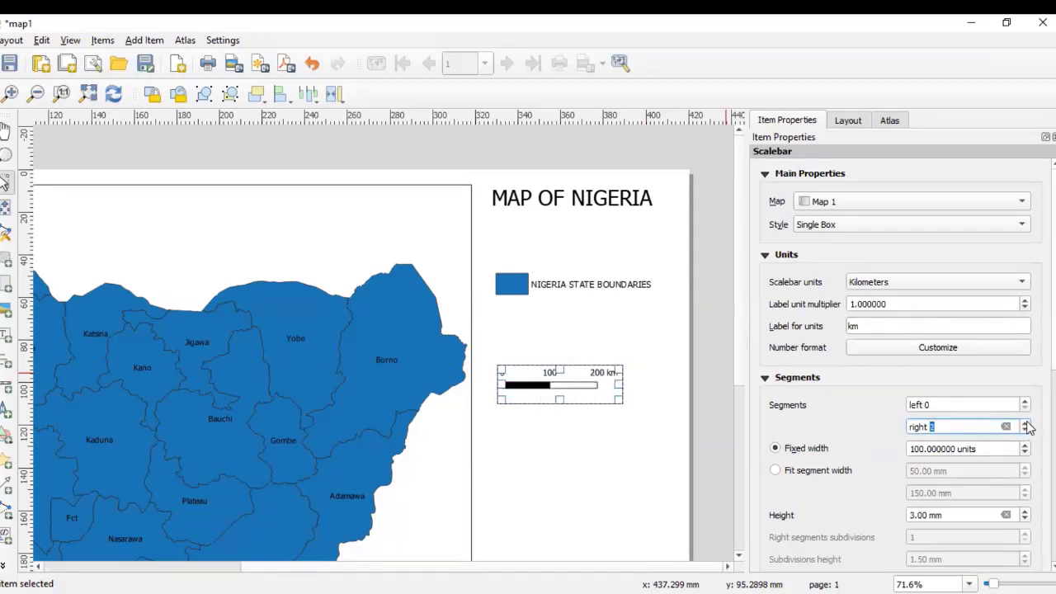
pyautogui.click(1025, 423)
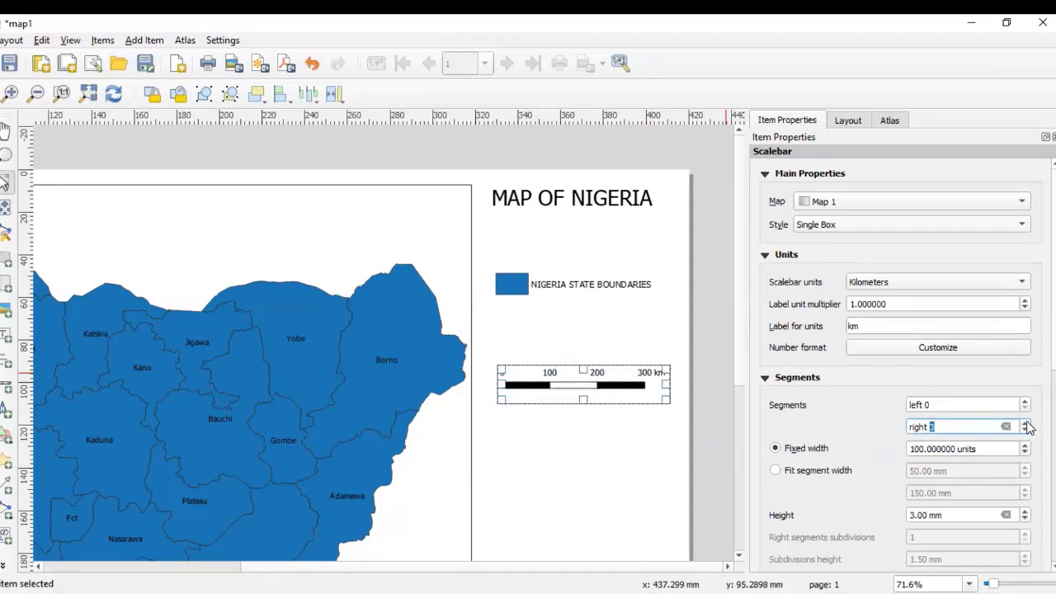
pyautogui.click(603, 437)
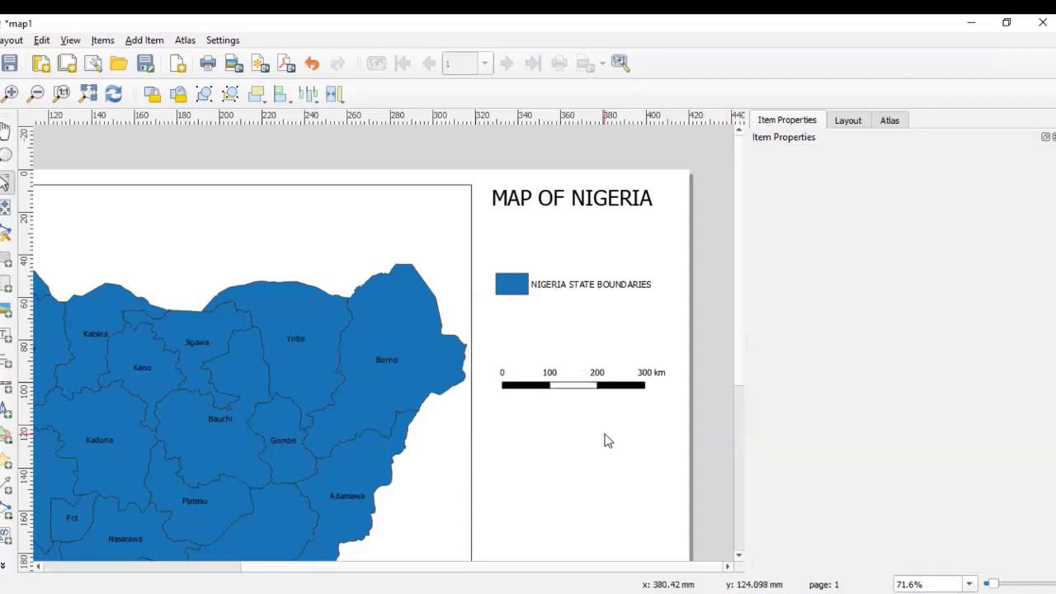
# Step: Change the scale bar's style to Numeric and narrow its box toward the scale text
pyautogui.click(576, 390)
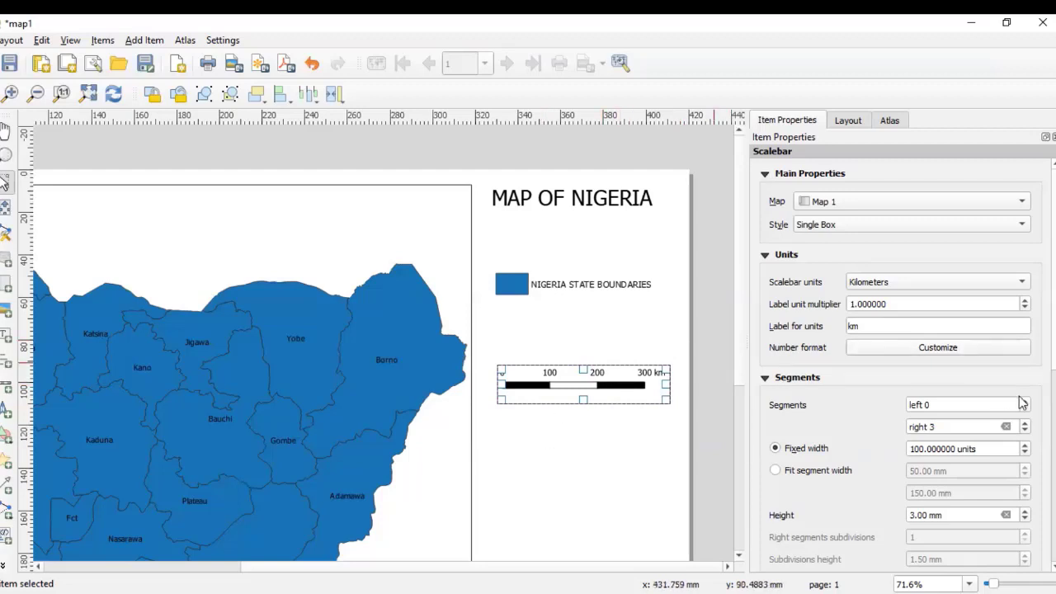
pyautogui.click(633, 462)
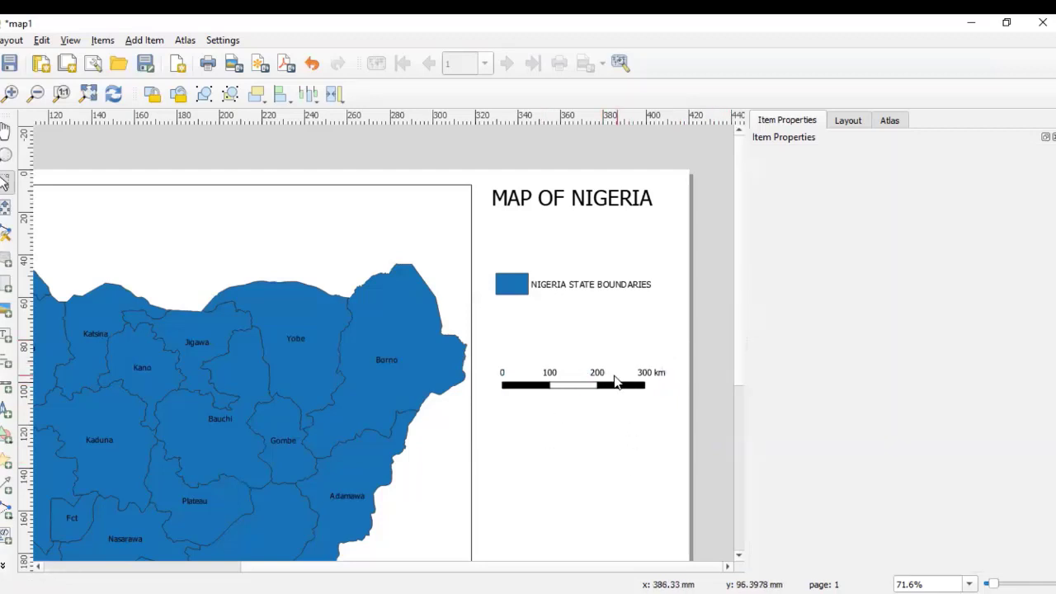
pyautogui.click(550, 385)
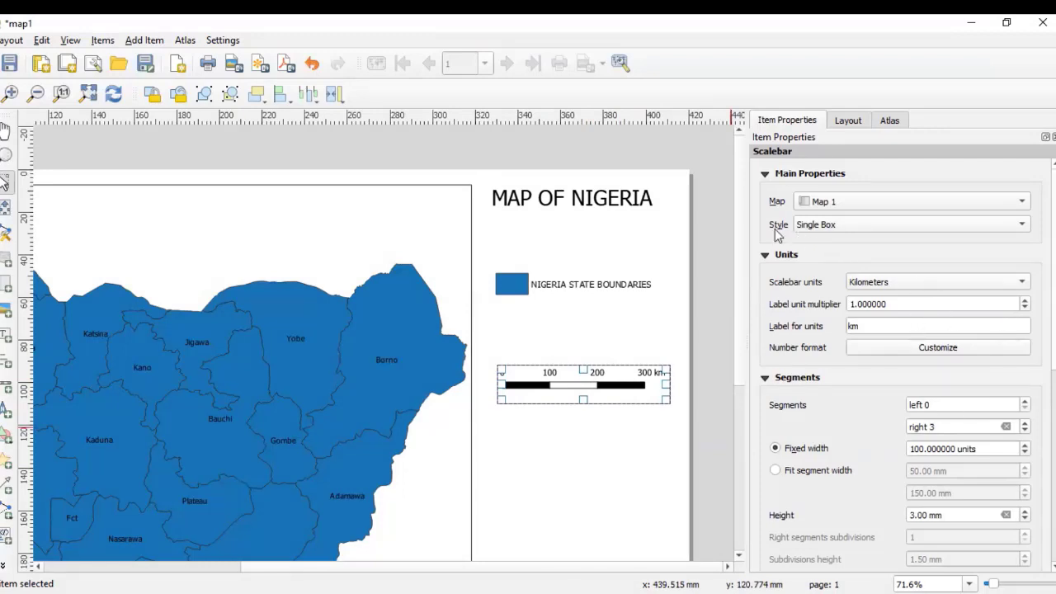
pyautogui.click(1022, 226)
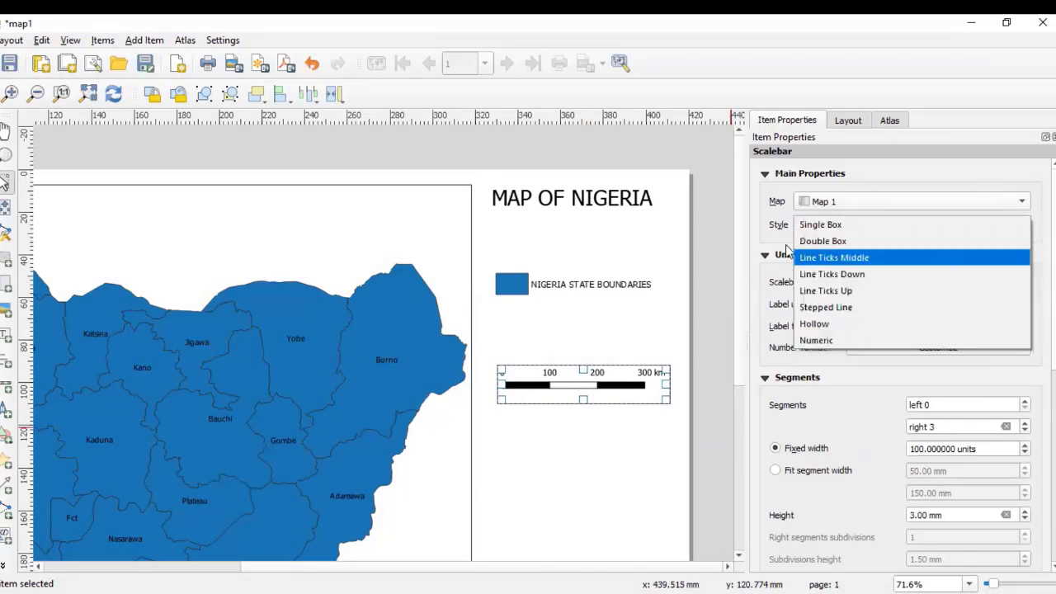
pyautogui.click(763, 245)
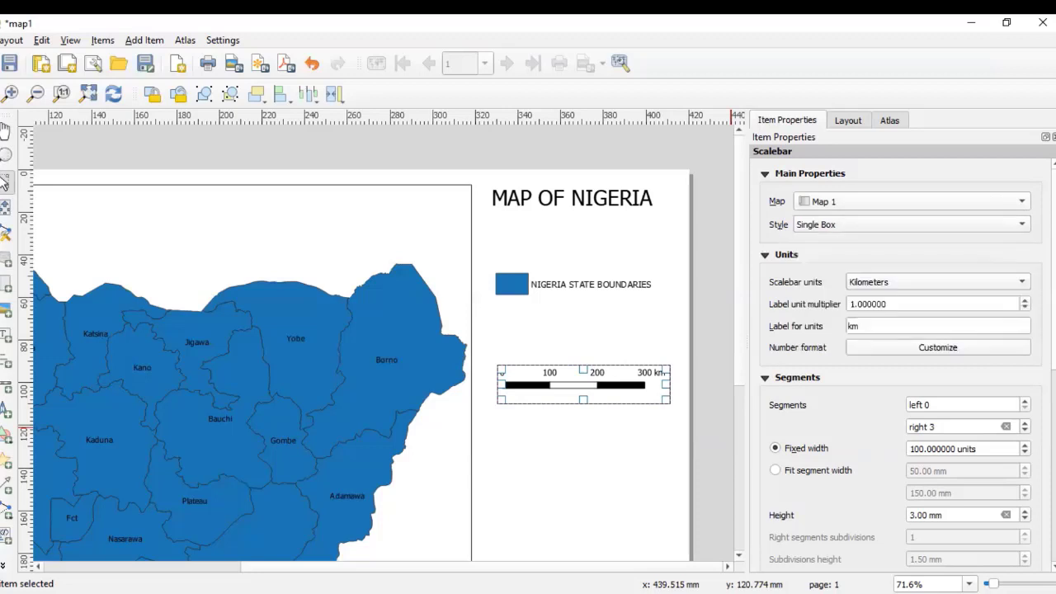
pyautogui.click(1022, 225)
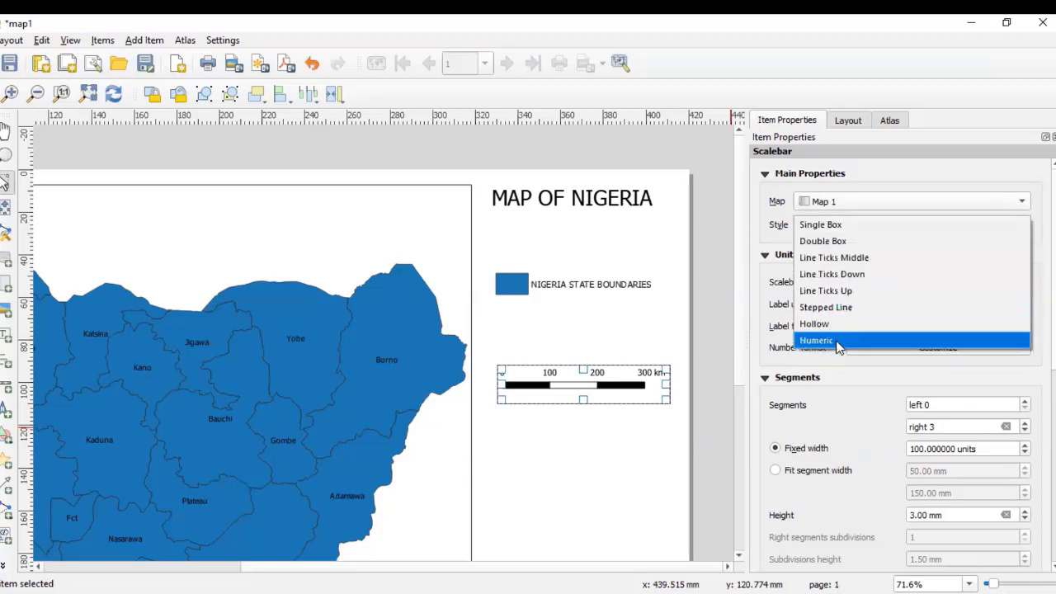
pyautogui.click(838, 341)
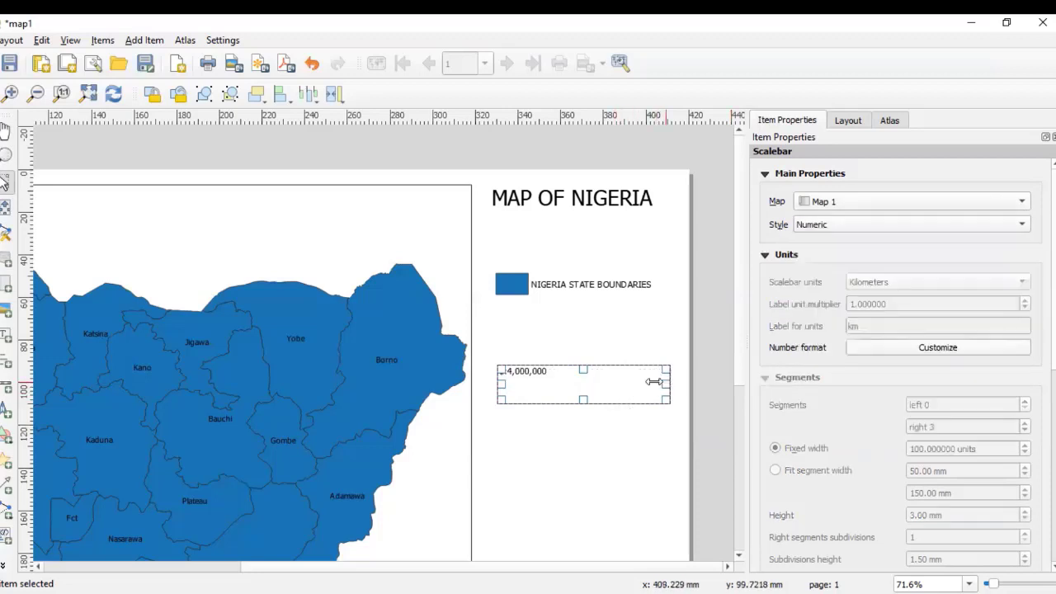
pyautogui.moveTo(666, 384); pyautogui.dragTo(521, 386)
pyautogui.click(580, 424)
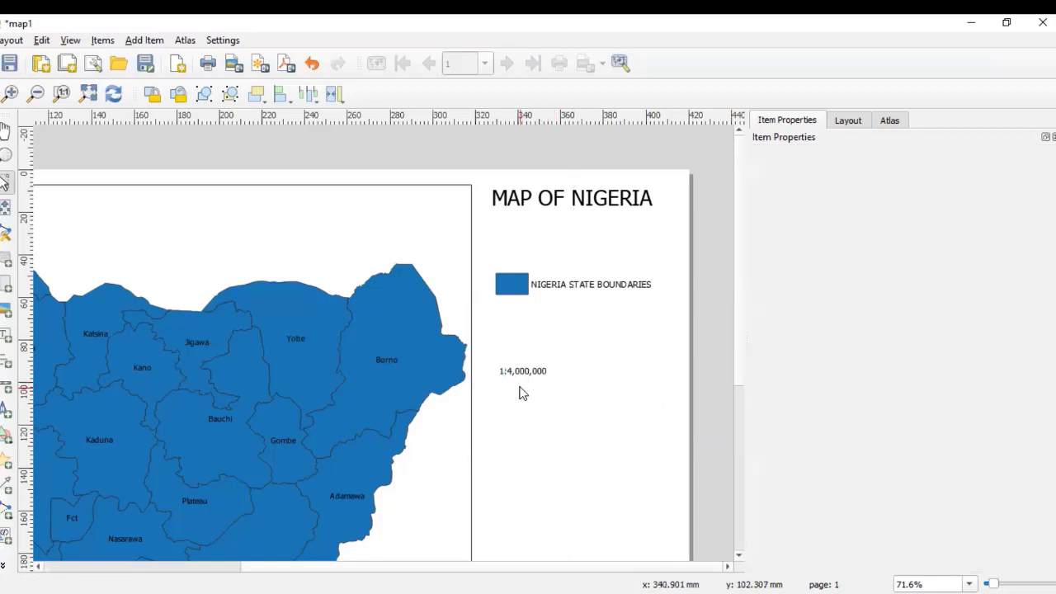
# Step: Move the numeric scale text sideways so it sits centred under the NIGERIA STATE BOUNDARIES legend
pyautogui.click(521, 378)
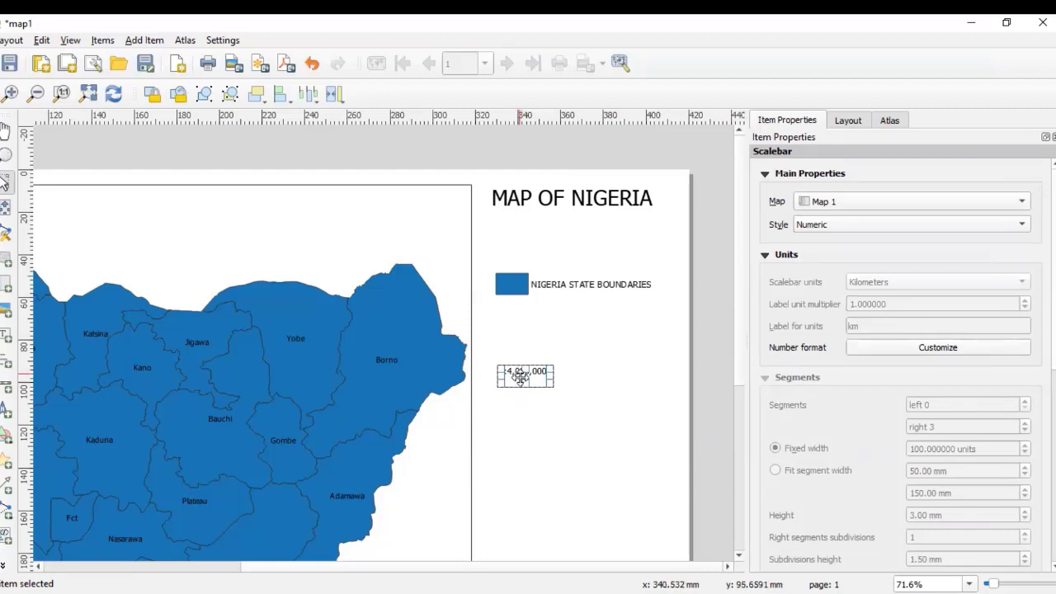
pyautogui.moveTo(522, 376); pyautogui.dragTo(573, 376)
pyautogui.click(625, 402)
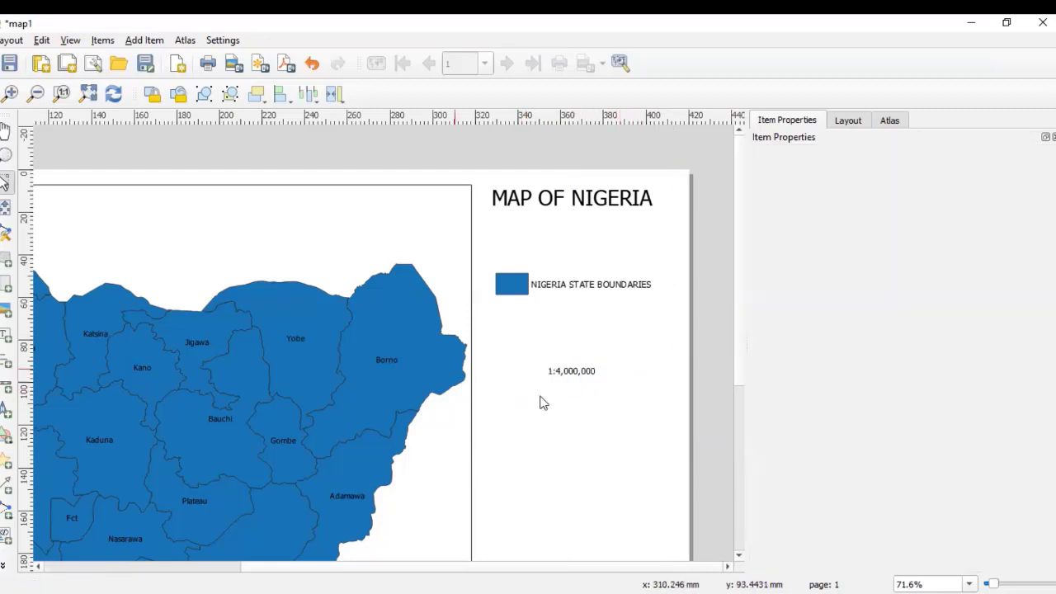
# Step: Add a second scale bar below the numeric scale with 3 right segments, and nudge it into place beneath the ratio
pyautogui.click(3, 390)
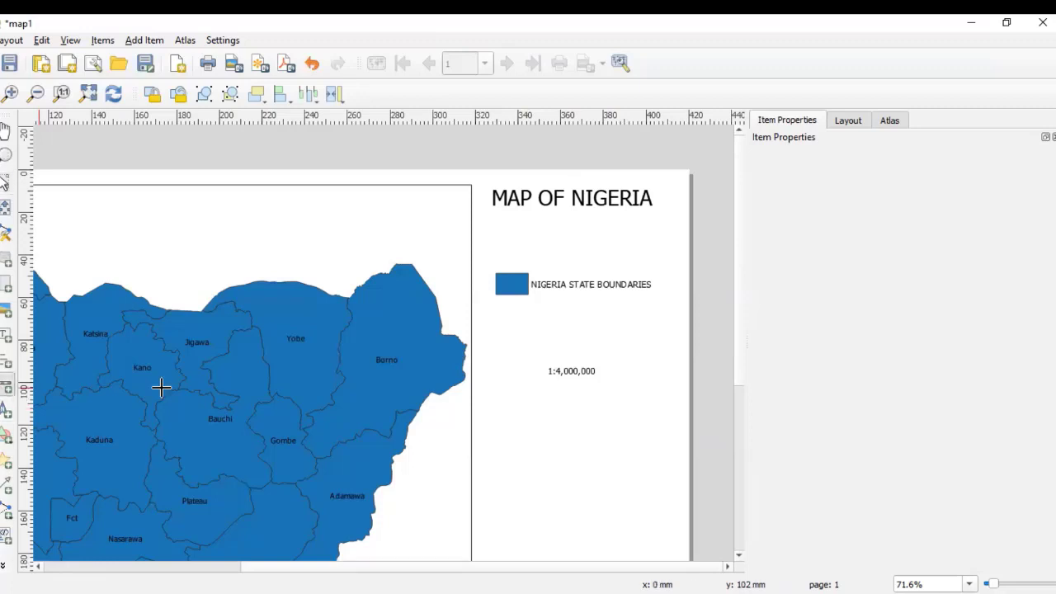
pyautogui.moveTo(492, 392); pyautogui.dragTo(663, 418)
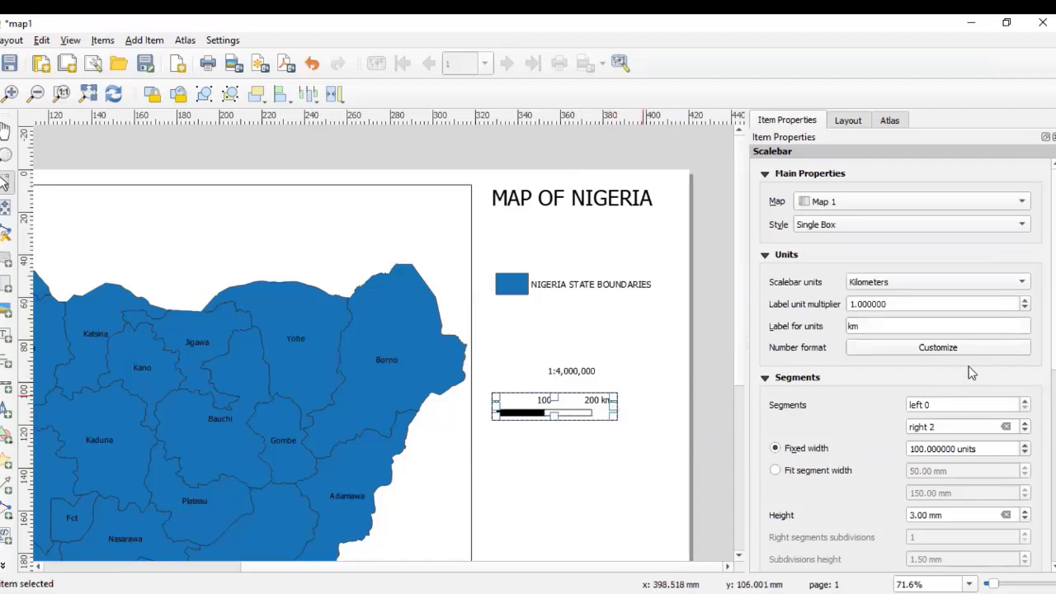
pyautogui.click(1026, 423)
pyautogui.click(1026, 423)
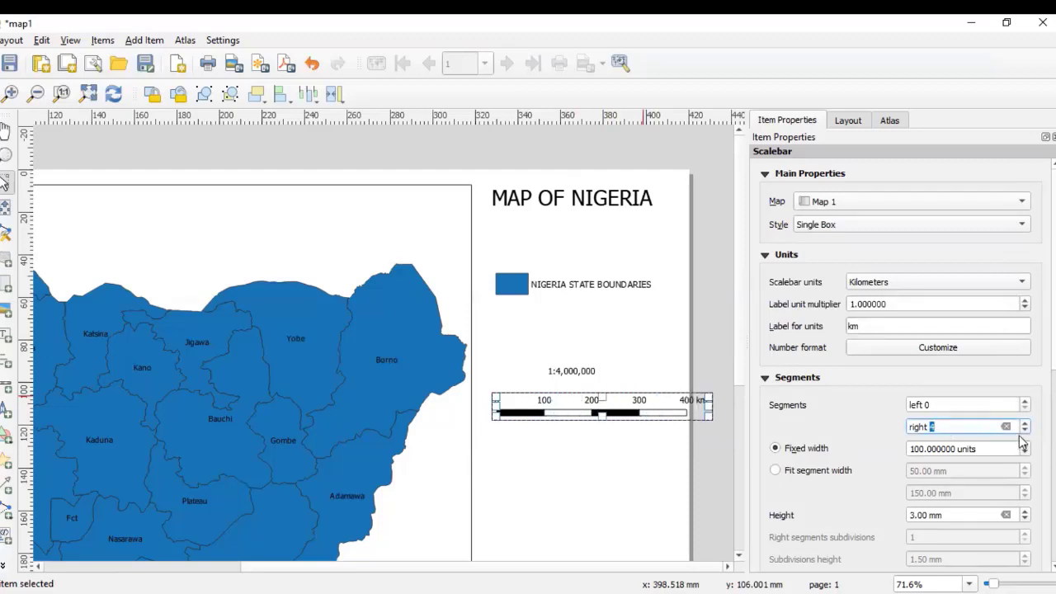
pyautogui.click(1025, 431)
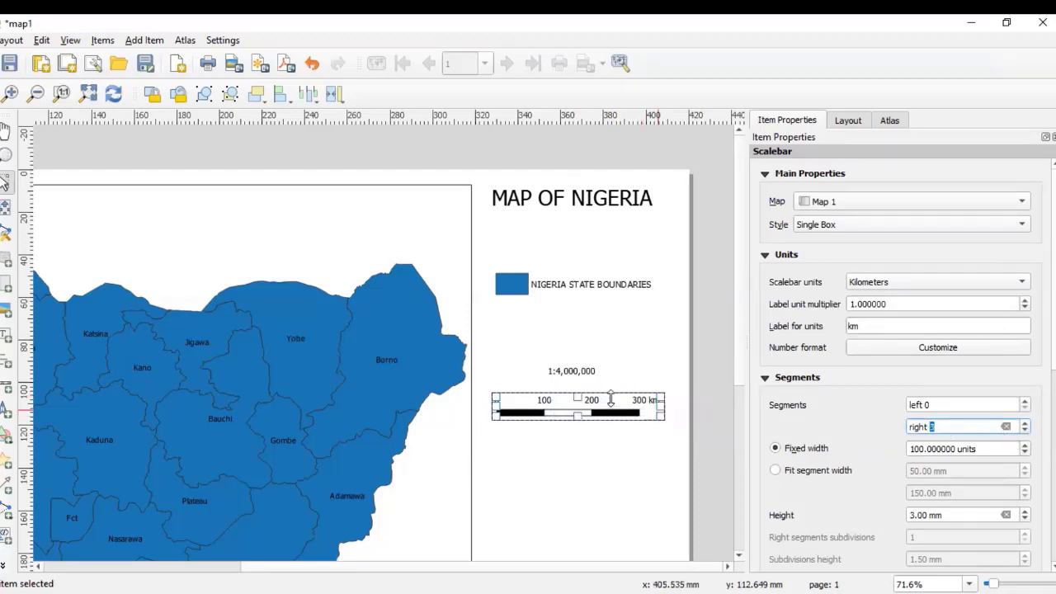
pyautogui.moveTo(594, 407); pyautogui.dragTo(589, 398)
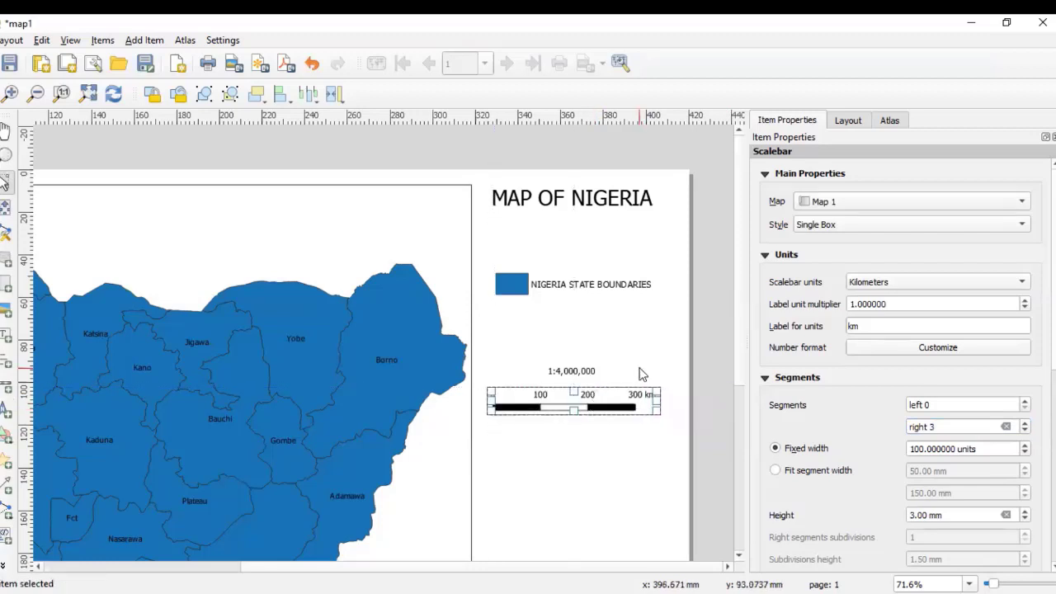
pyautogui.click(685, 389)
# Step: Change the second scale bar's style to Line Ticks Up
pyautogui.click(593, 415)
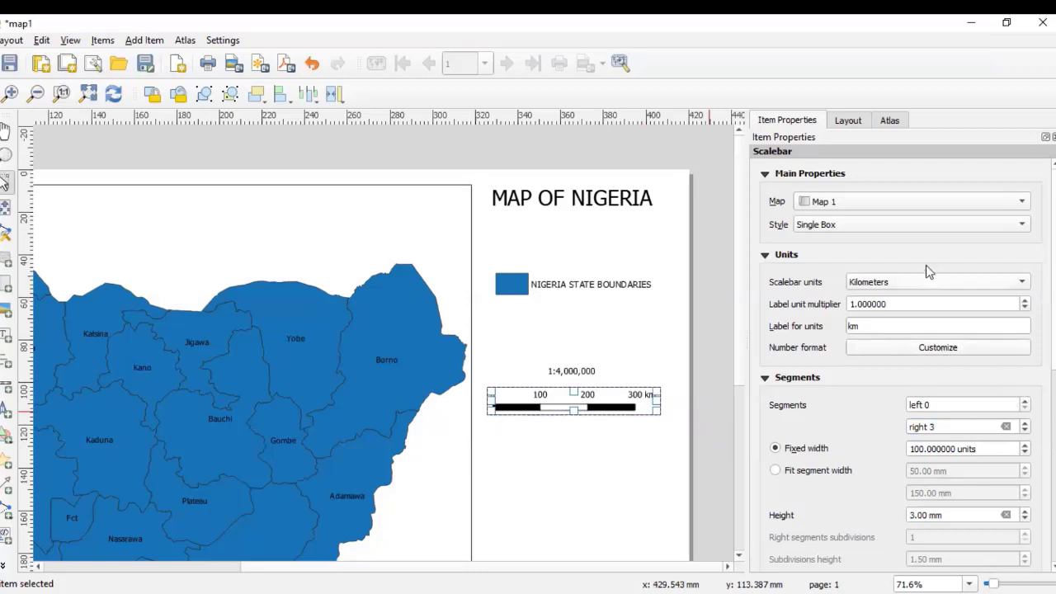
pyautogui.click(860, 221)
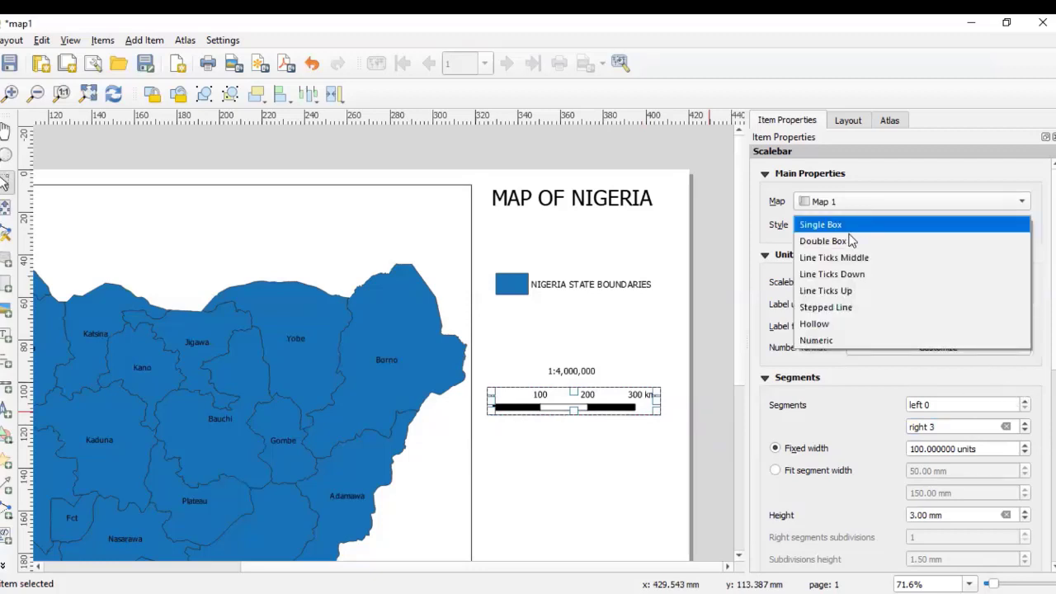
pyautogui.click(850, 290)
pyautogui.click(641, 443)
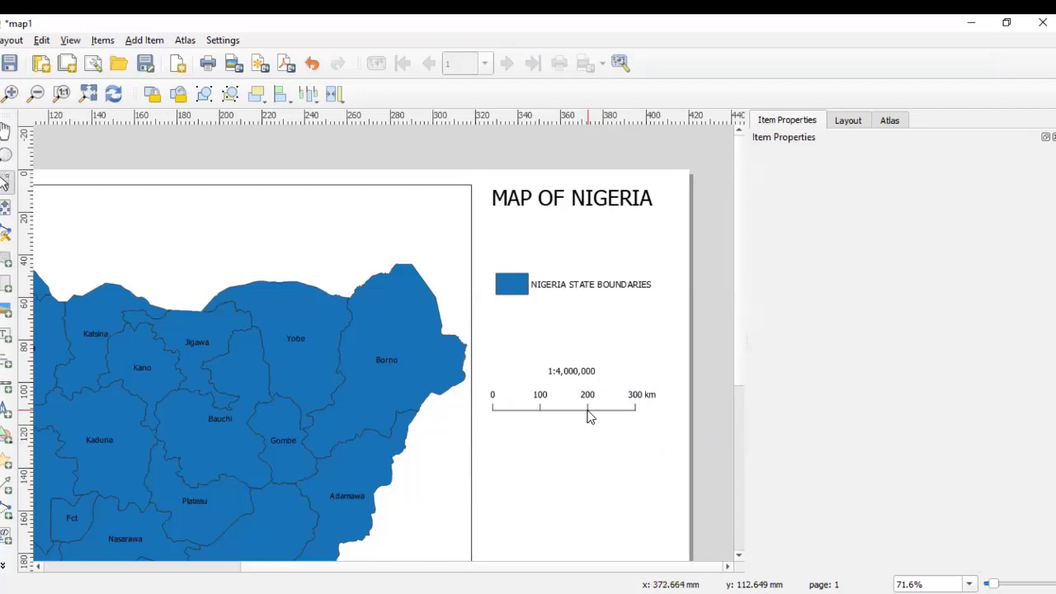
# Step: Set the segment height of the Line Ticks Up scale bar to 5 mm
pyautogui.click(573, 410)
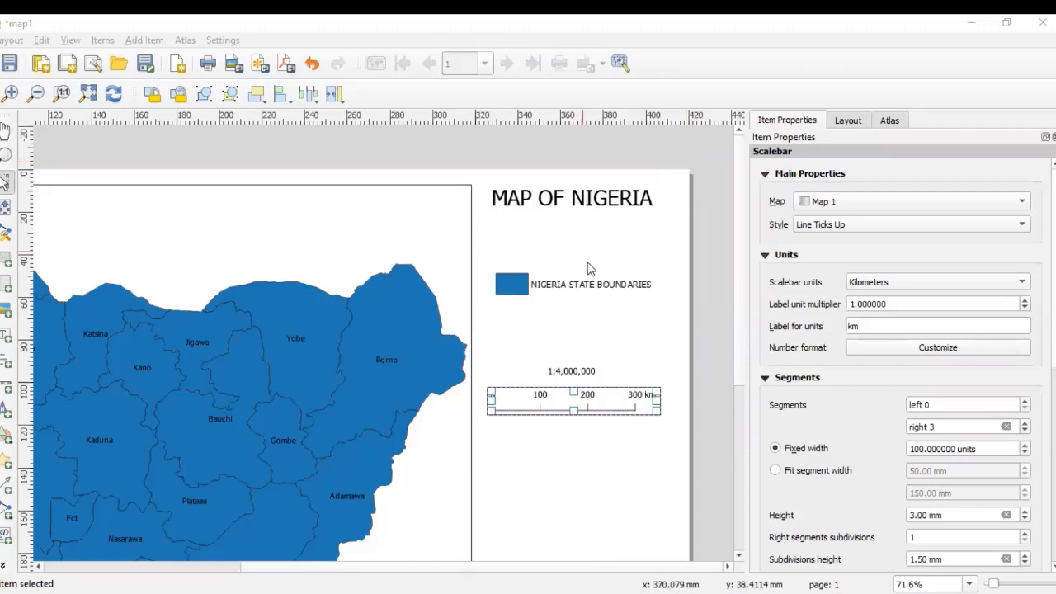
pyautogui.click(885, 208)
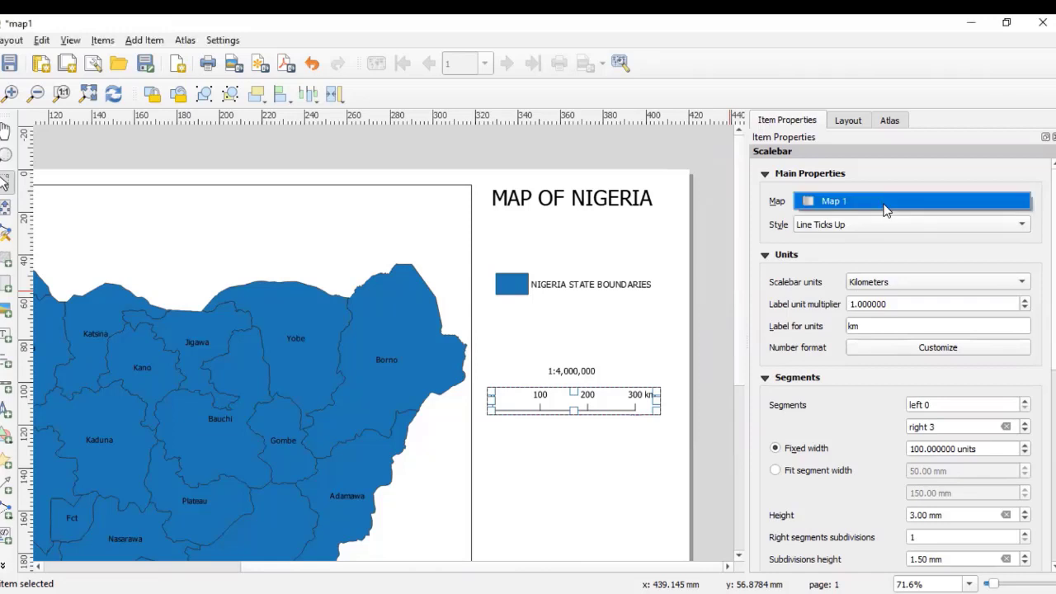
pyautogui.click(854, 241)
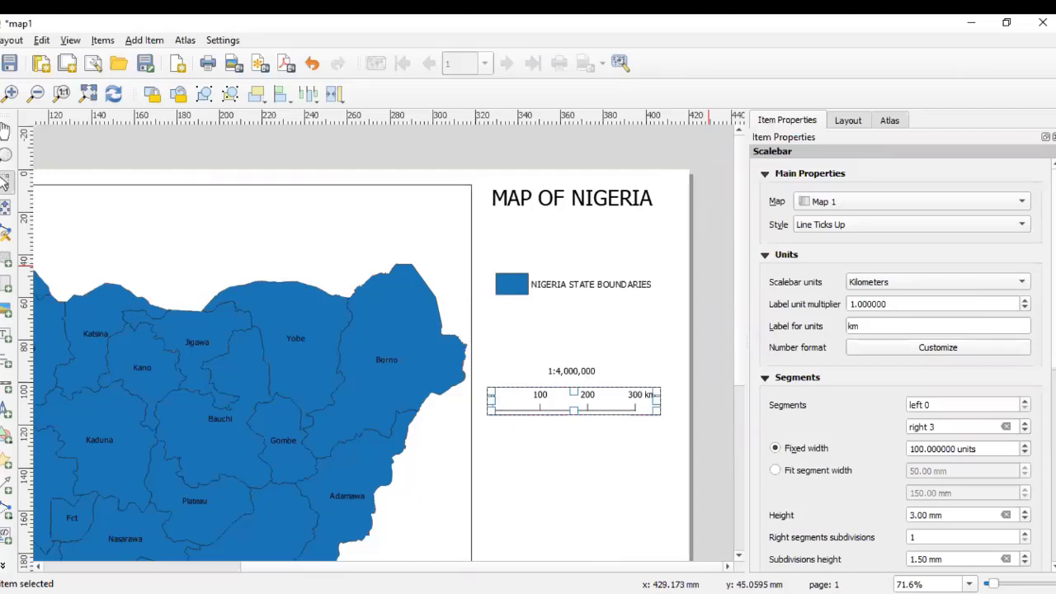
pyautogui.scroll(-3, 908, 363)
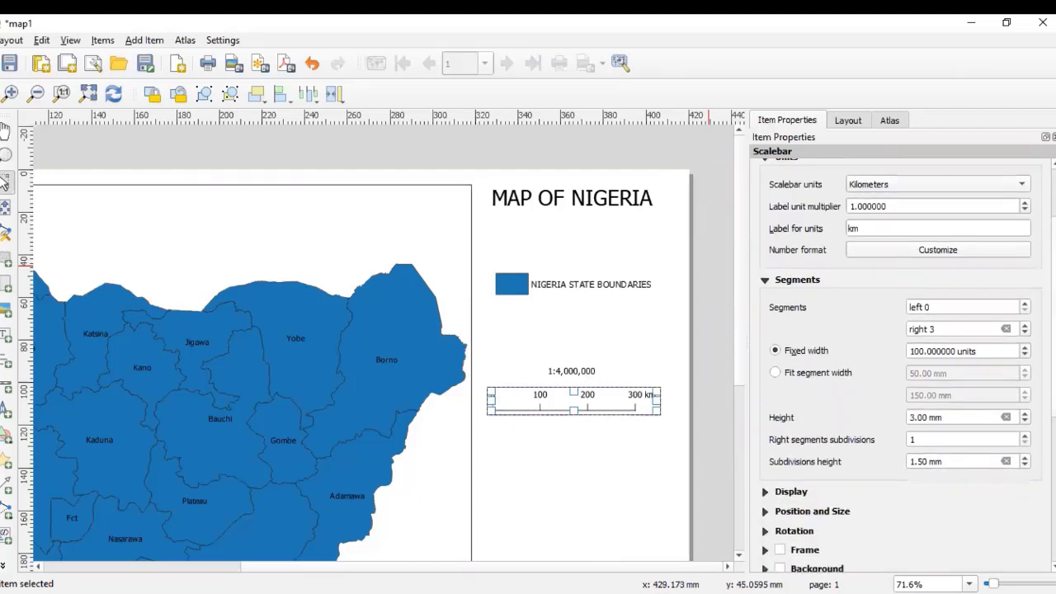
pyautogui.click(1024, 422)
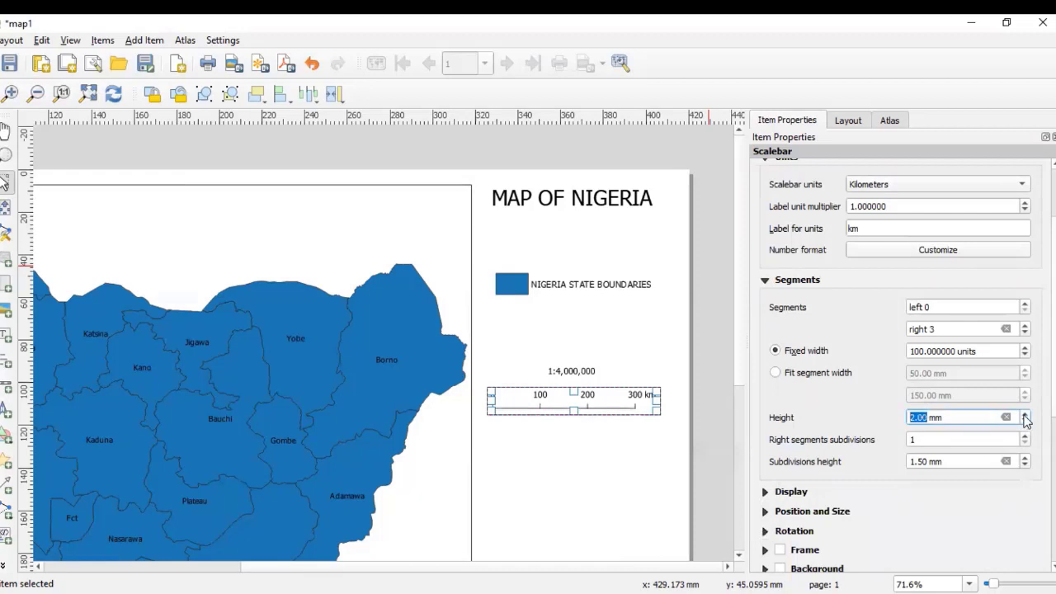
pyautogui.click(1024, 415)
pyautogui.click(1025, 415)
pyautogui.click(1025, 415)
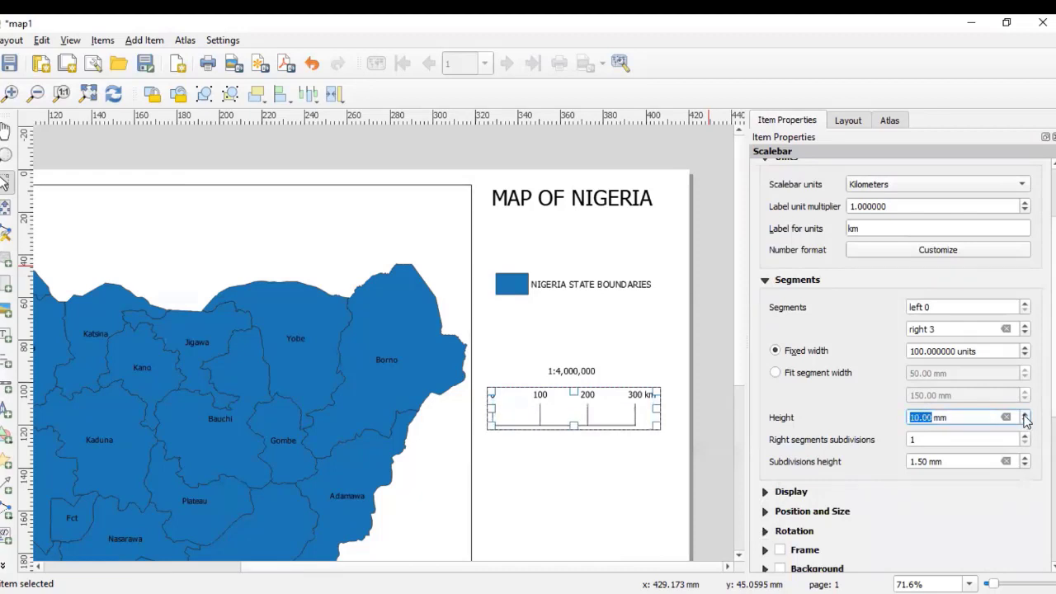
pyautogui.click(1025, 416)
pyautogui.click(1025, 415)
pyautogui.click(1025, 415)
pyautogui.click(1025, 415)
pyautogui.click(1025, 415)
pyautogui.click(1025, 416)
pyautogui.click(1025, 415)
pyautogui.click(1025, 416)
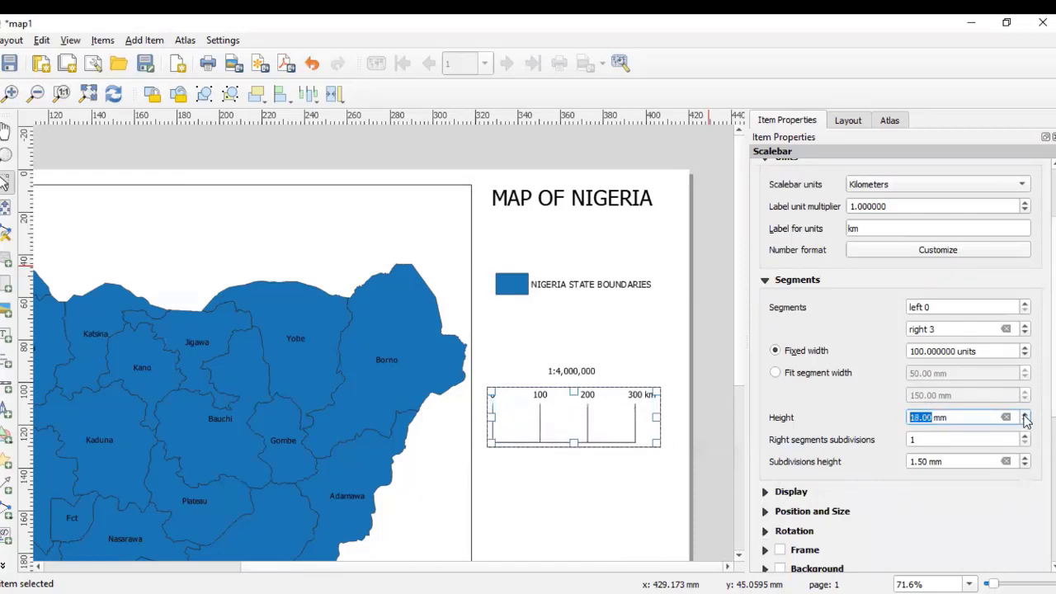
pyautogui.click(1024, 415)
pyautogui.click(1025, 415)
pyautogui.click(1025, 422)
pyautogui.click(1025, 422)
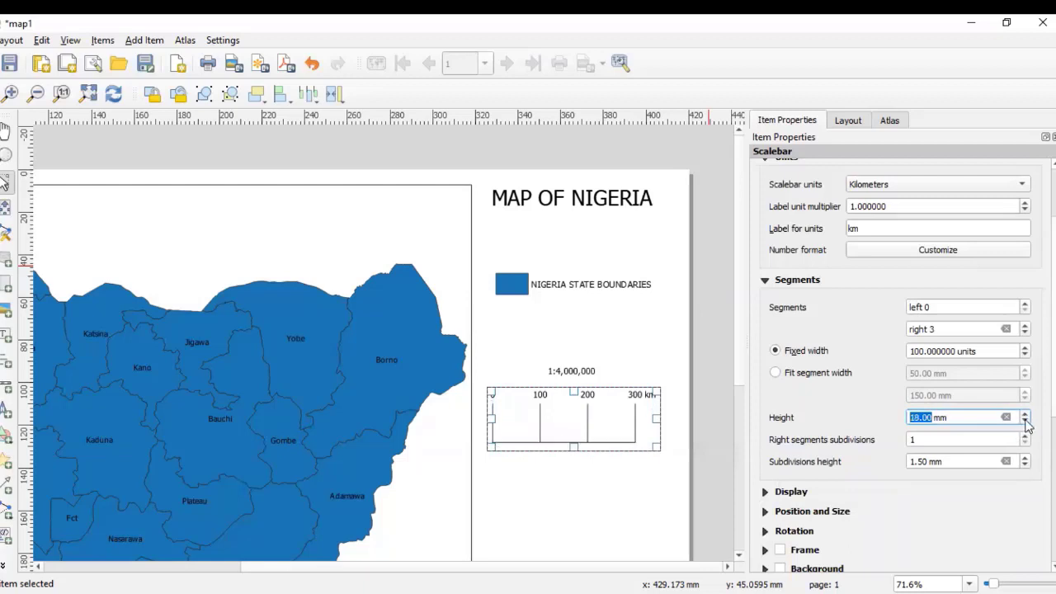
pyautogui.click(1025, 422)
pyautogui.click(1024, 422)
pyautogui.click(1024, 422)
pyautogui.click(1025, 421)
pyautogui.click(1025, 422)
pyautogui.click(1025, 422)
pyautogui.click(1025, 422)
pyautogui.click(1025, 421)
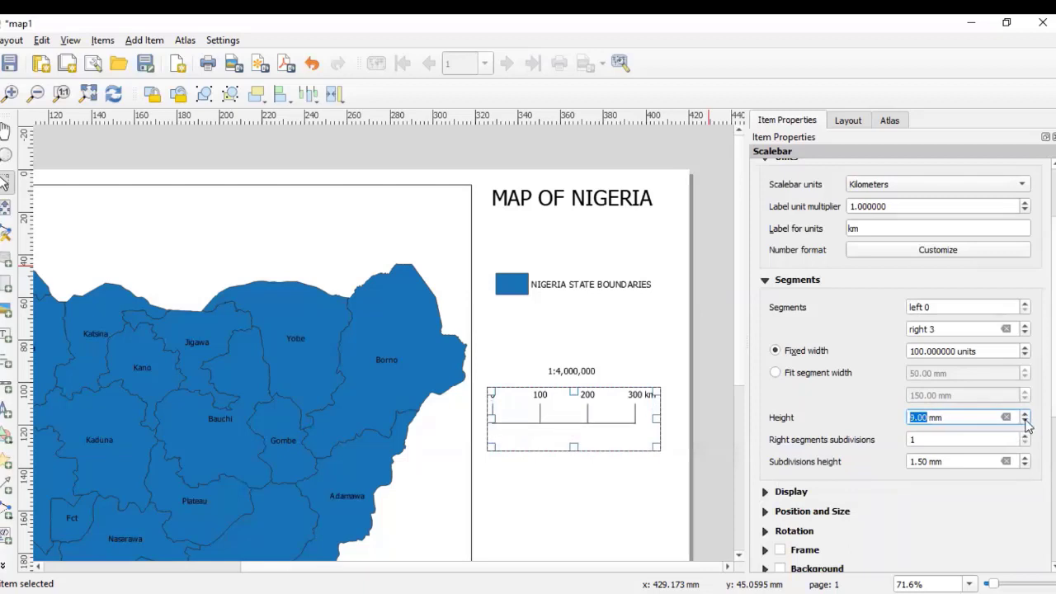
pyautogui.click(1024, 422)
pyautogui.click(1025, 421)
pyautogui.click(1025, 421)
pyautogui.click(1025, 422)
pyautogui.click(1025, 422)
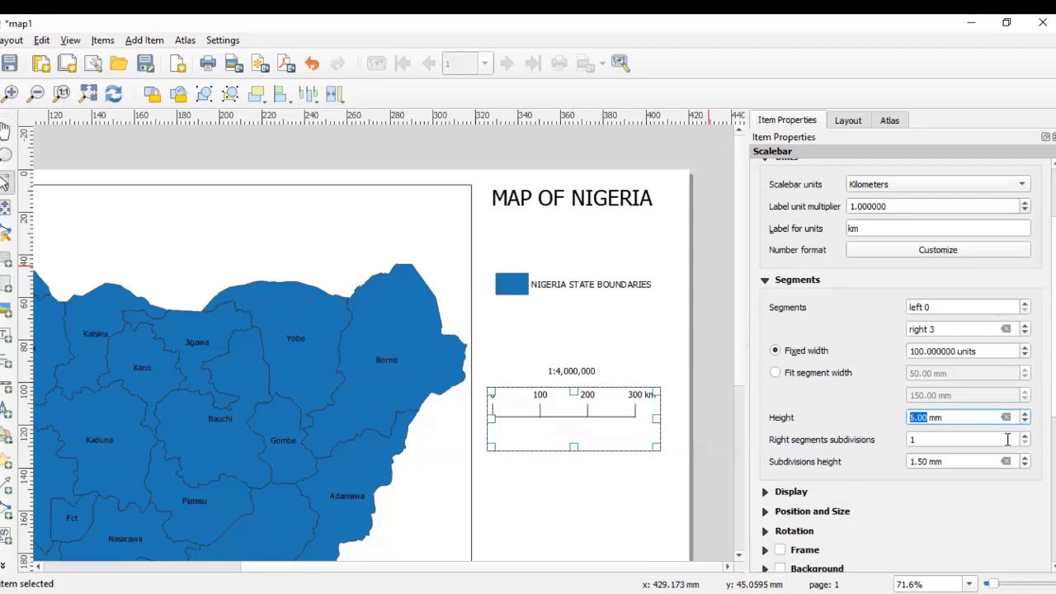
pyautogui.click(1026, 414)
pyautogui.click(1026, 414)
pyautogui.click(1026, 415)
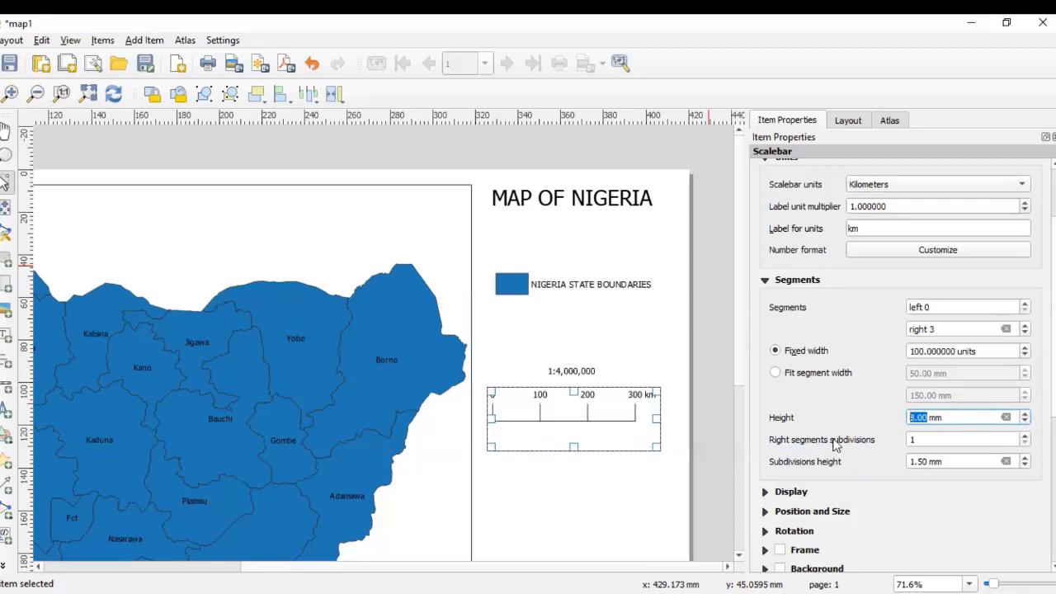
pyautogui.click(1025, 421)
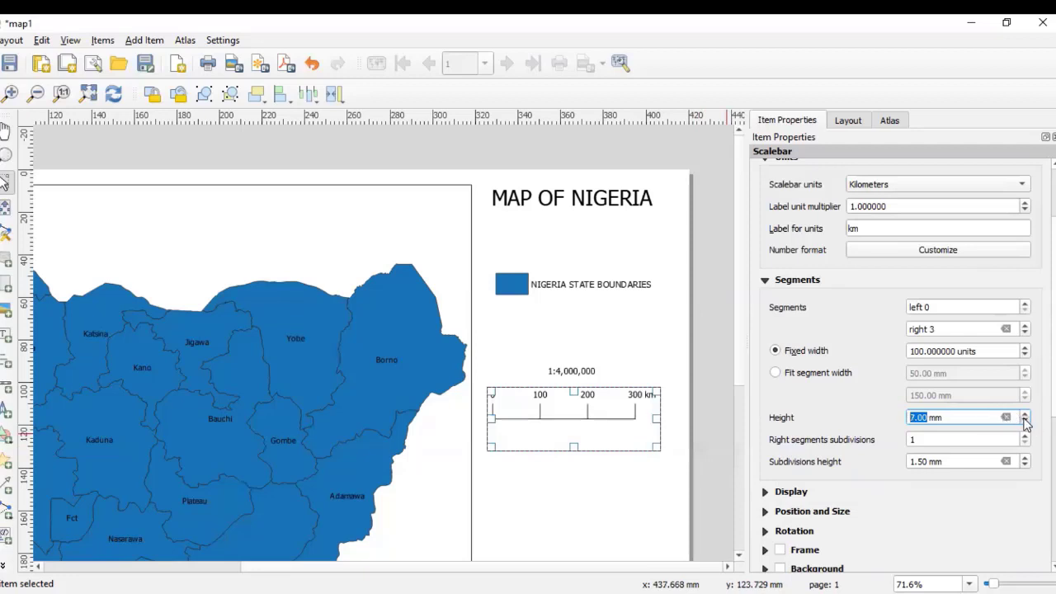
pyautogui.click(1024, 422)
pyautogui.click(1025, 421)
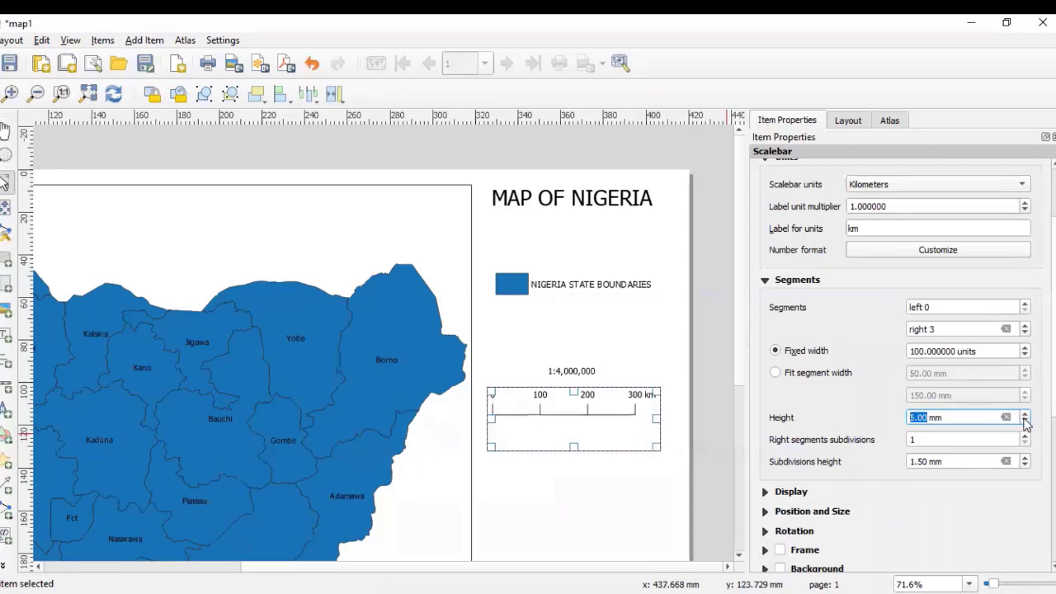
pyautogui.click(687, 406)
# Step: Turn on the frame around the Line Ticks Up scale bar
pyautogui.click(594, 410)
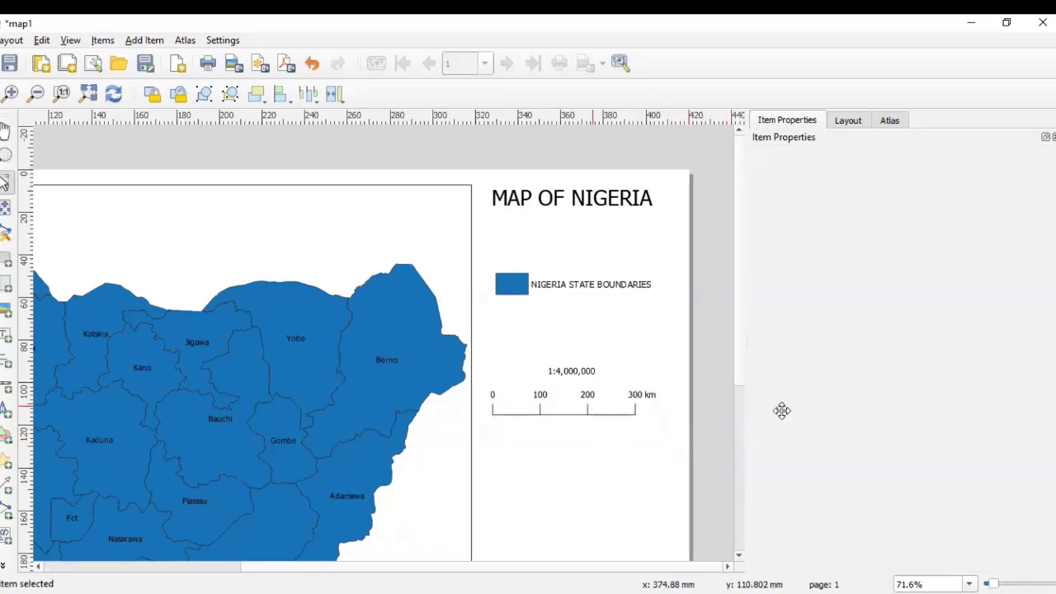
pyautogui.scroll(-3, 908, 363)
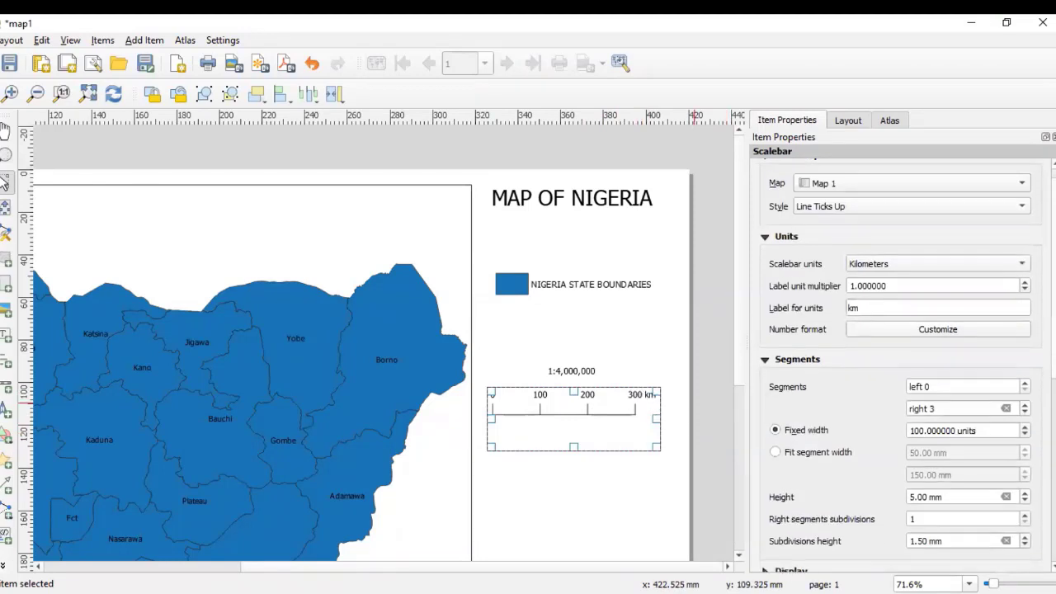
pyautogui.scroll(-6, 908, 363)
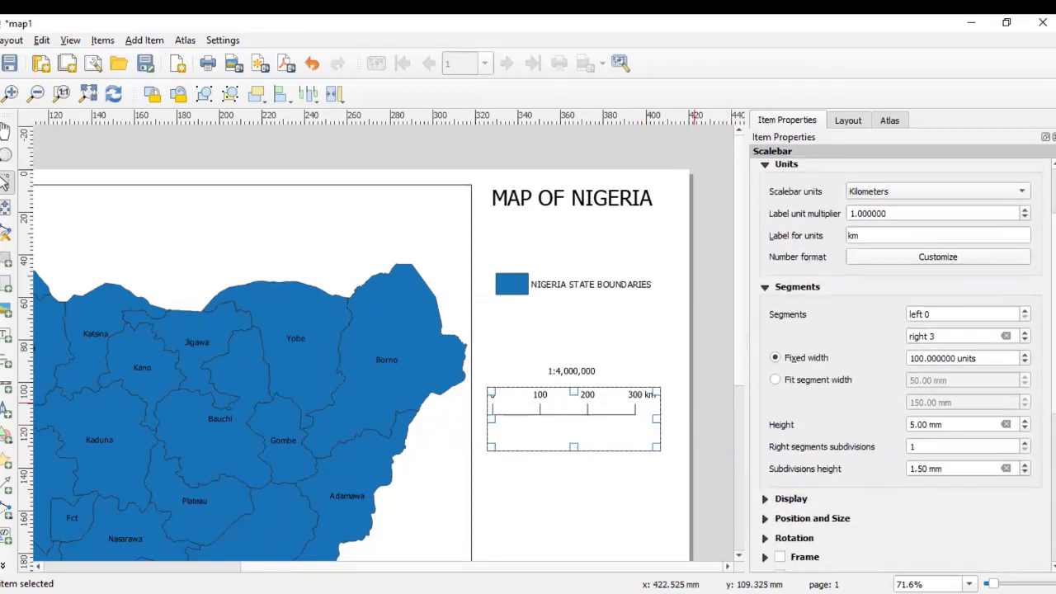
pyautogui.scroll(-2, 760, 465)
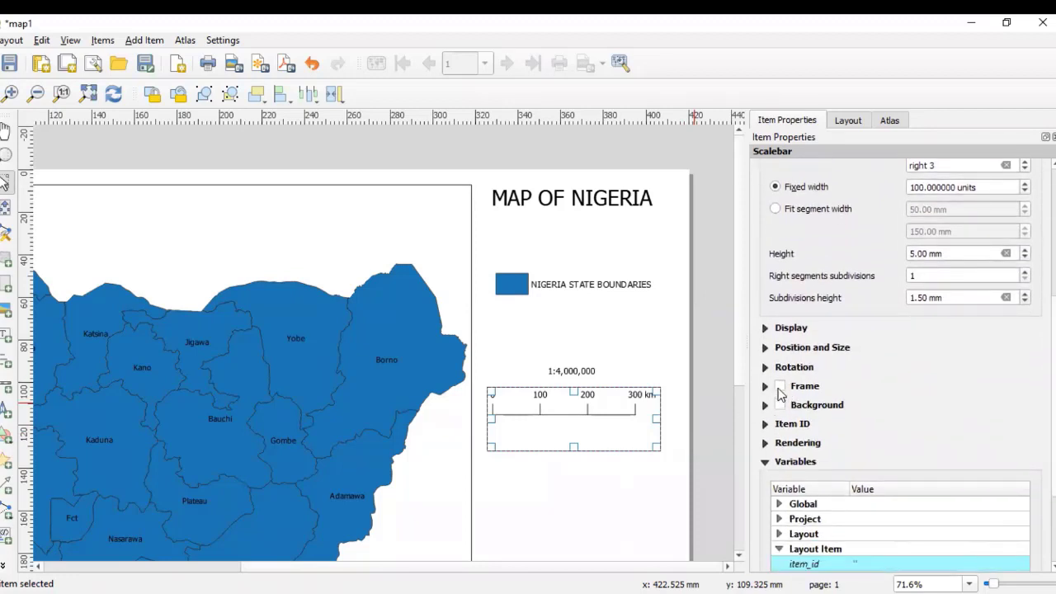
pyautogui.click(780, 386)
pyautogui.click(642, 490)
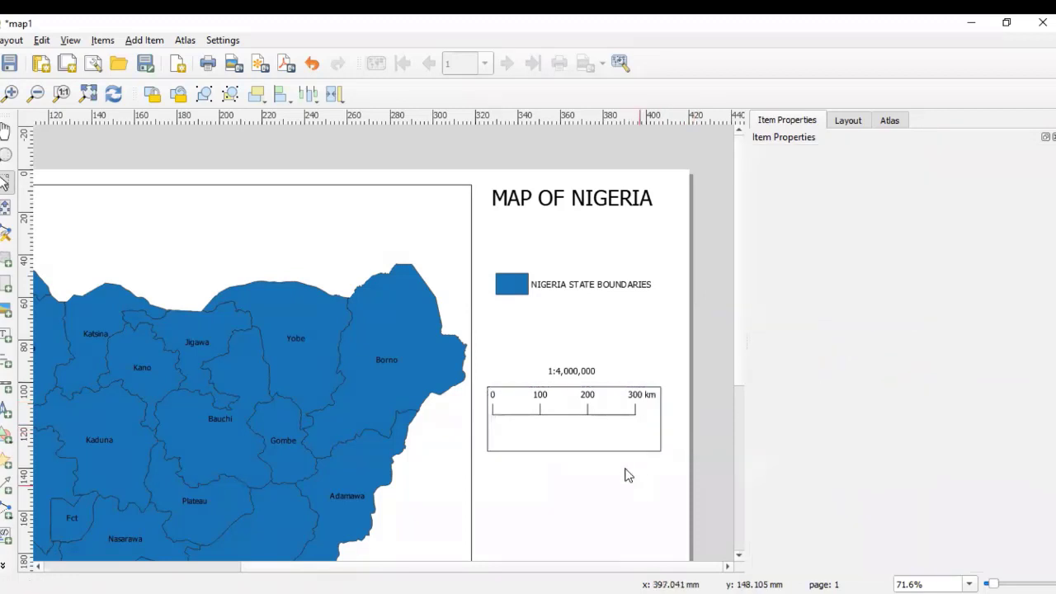
# Step: Enable the background of the Line Ticks Up scale bar and fill it with the recently used dark blue
pyautogui.click(610, 438)
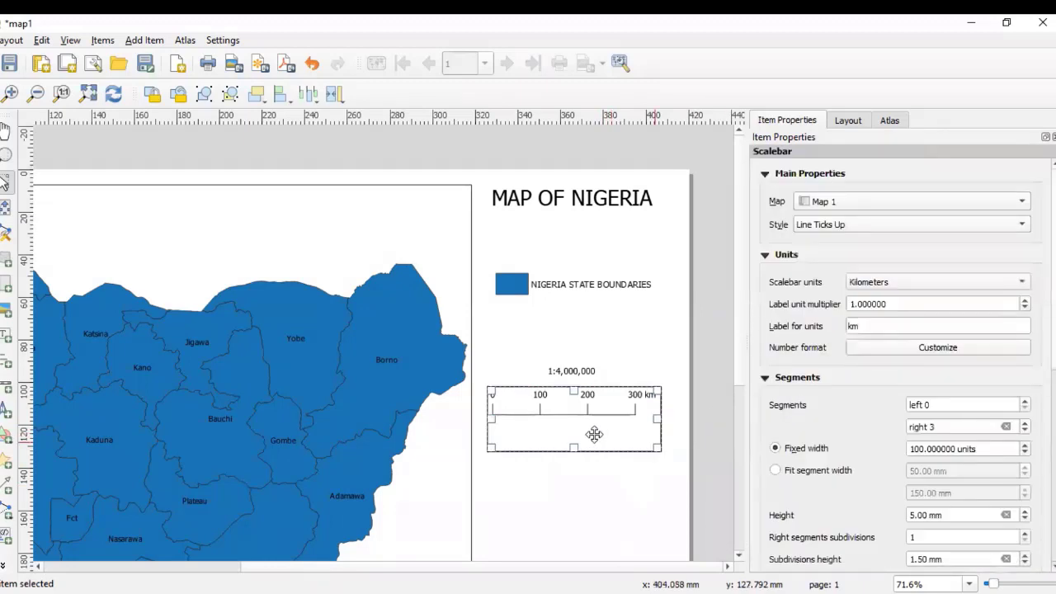
pyautogui.scroll(-5, 874, 495)
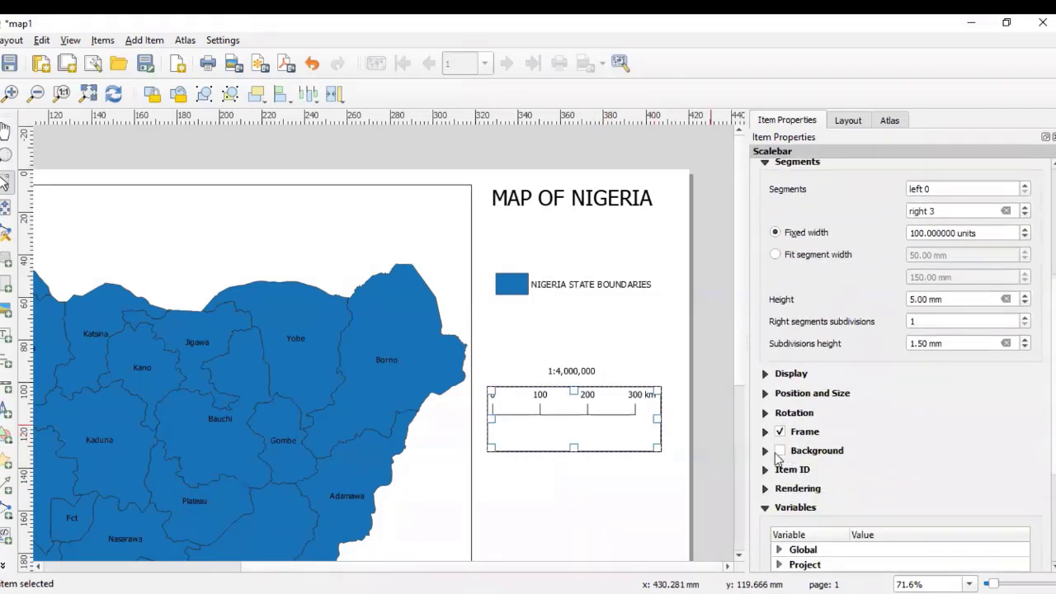
pyautogui.click(781, 452)
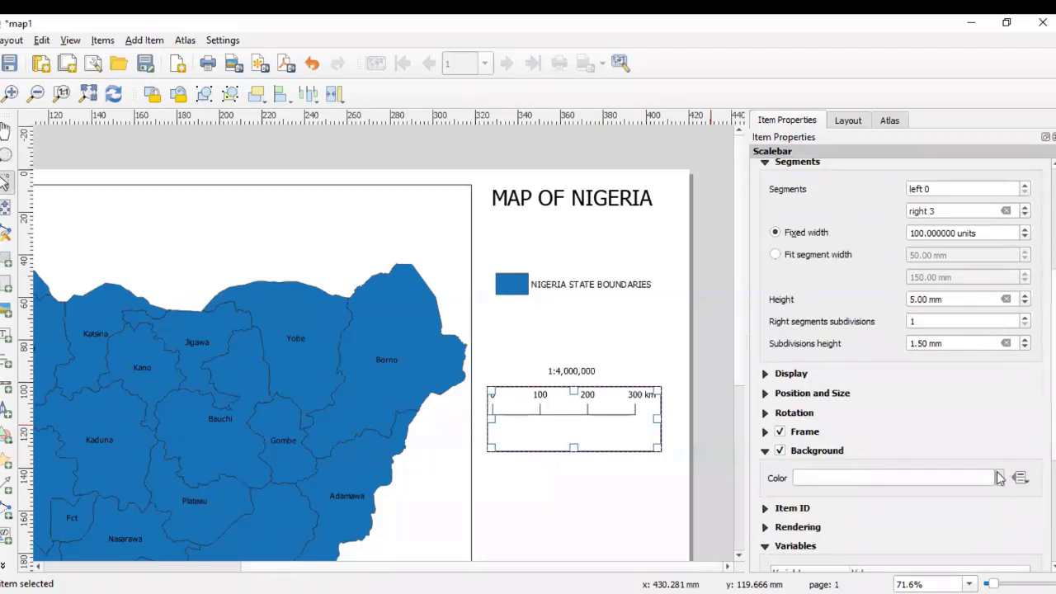
pyautogui.click(1000, 476)
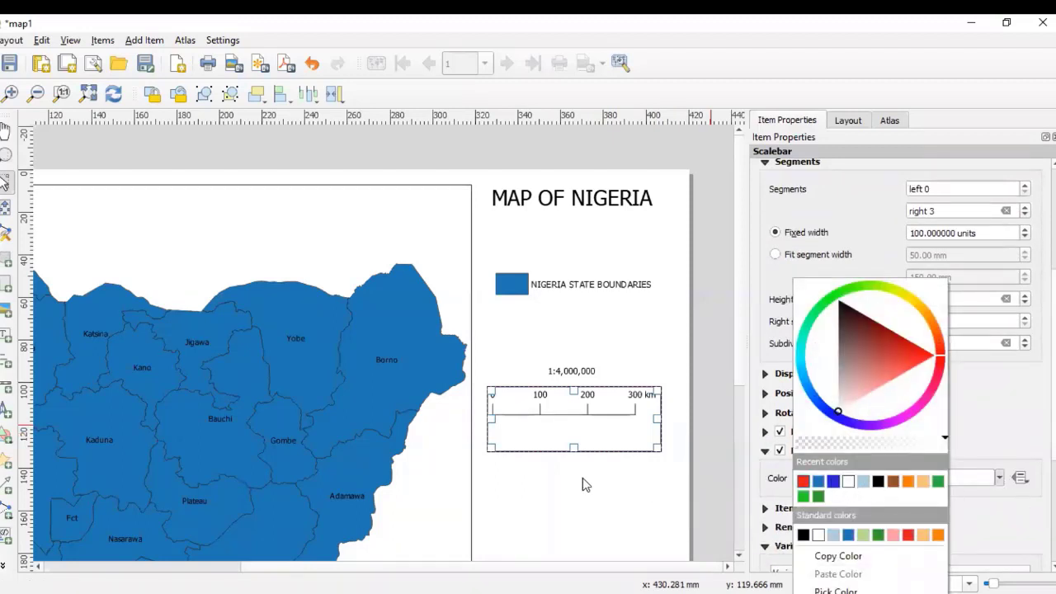
pyautogui.click(834, 482)
pyautogui.click(623, 491)
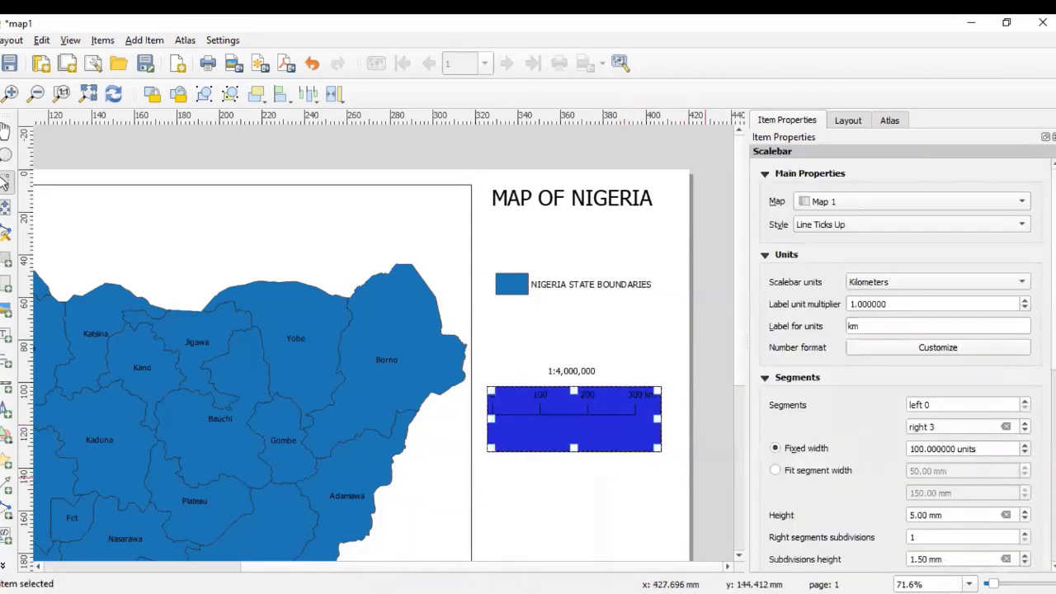
pyautogui.click(666, 497)
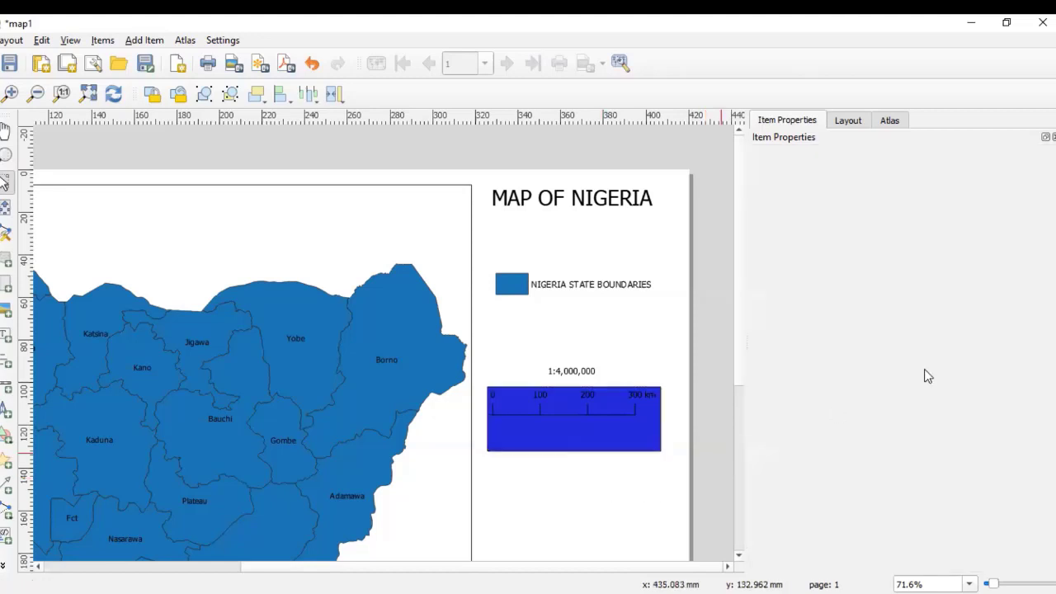
pyautogui.click(629, 416)
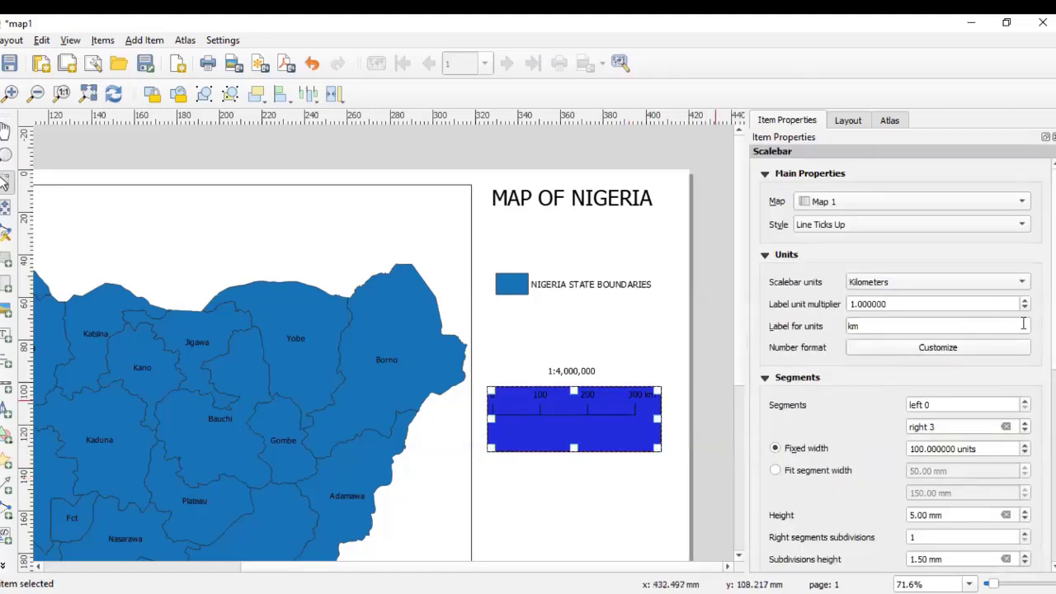
# Step: Turn off the background and the frame of the Line Ticks Up scale bar
pyautogui.scroll(-5, 825, 372)
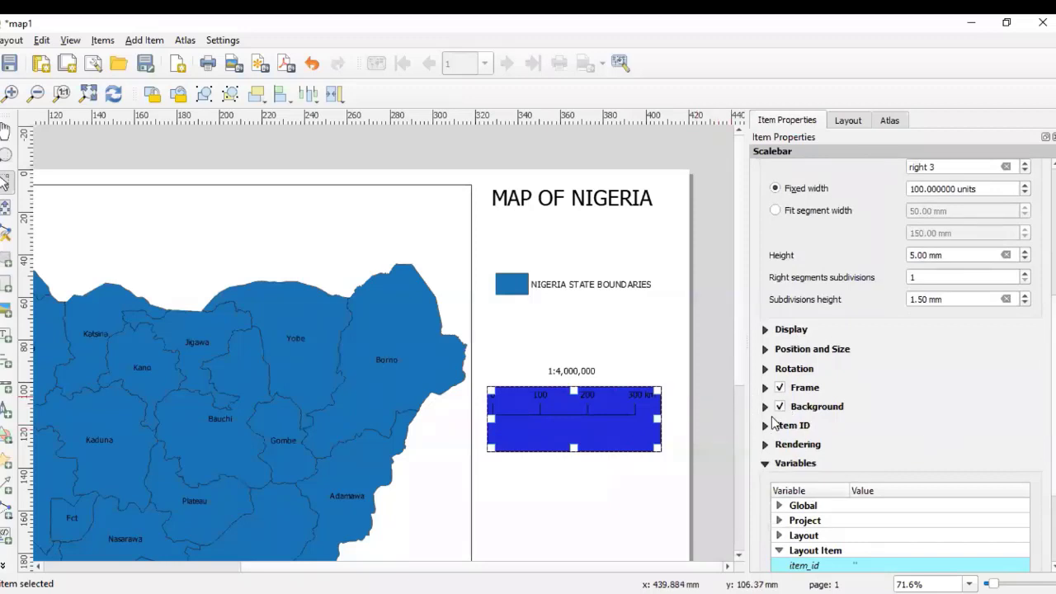
pyautogui.click(780, 407)
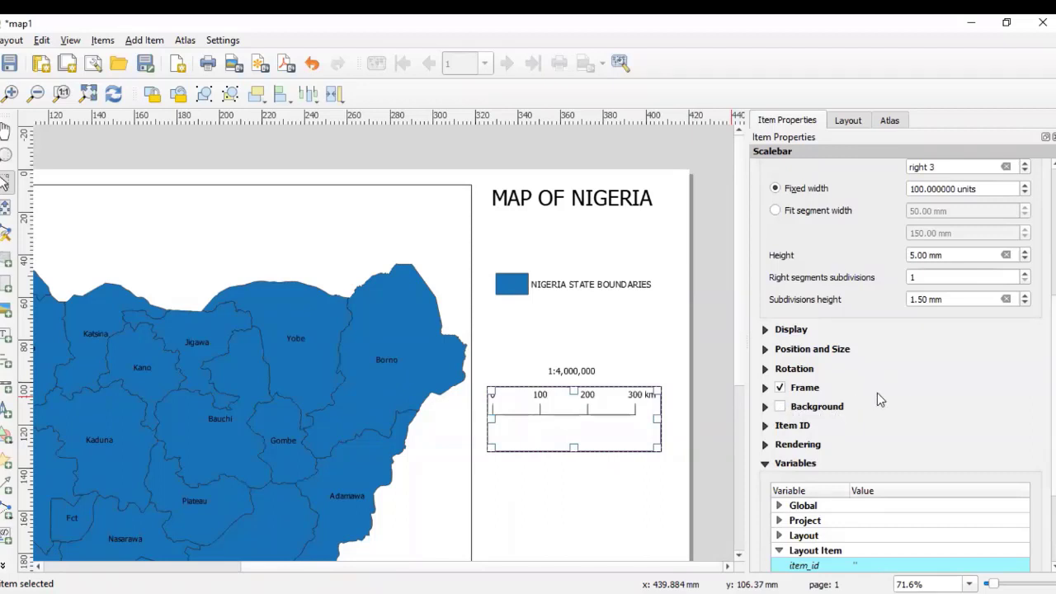
pyautogui.click(780, 387)
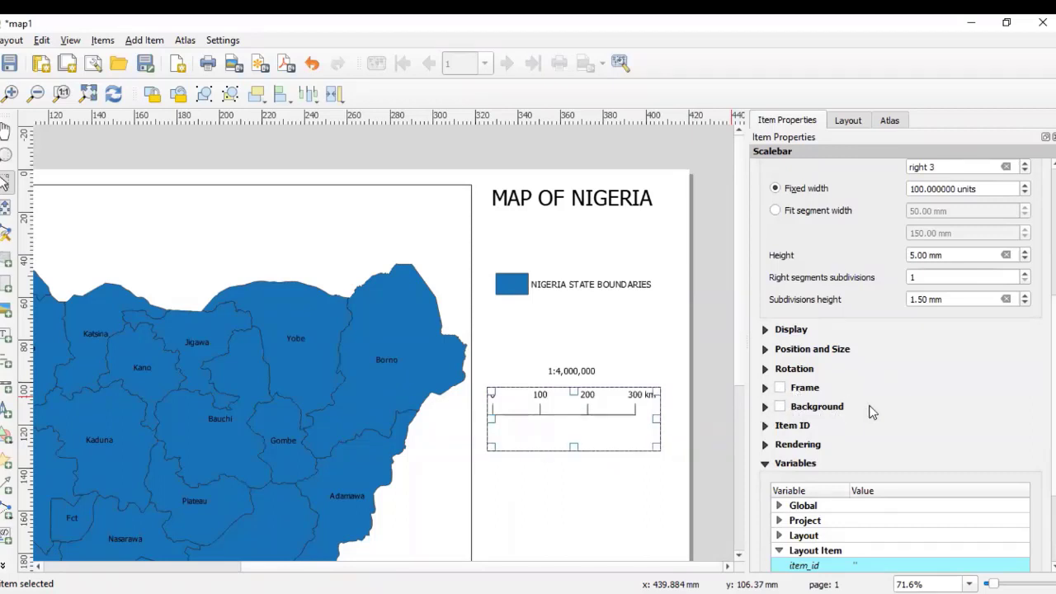
pyautogui.click(613, 462)
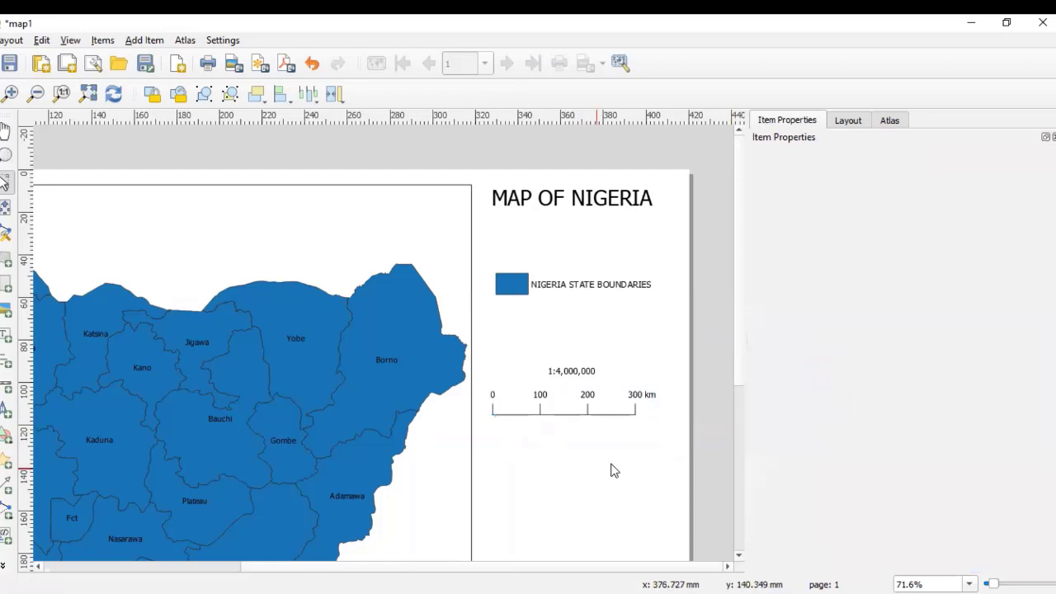
pyautogui.click(594, 419)
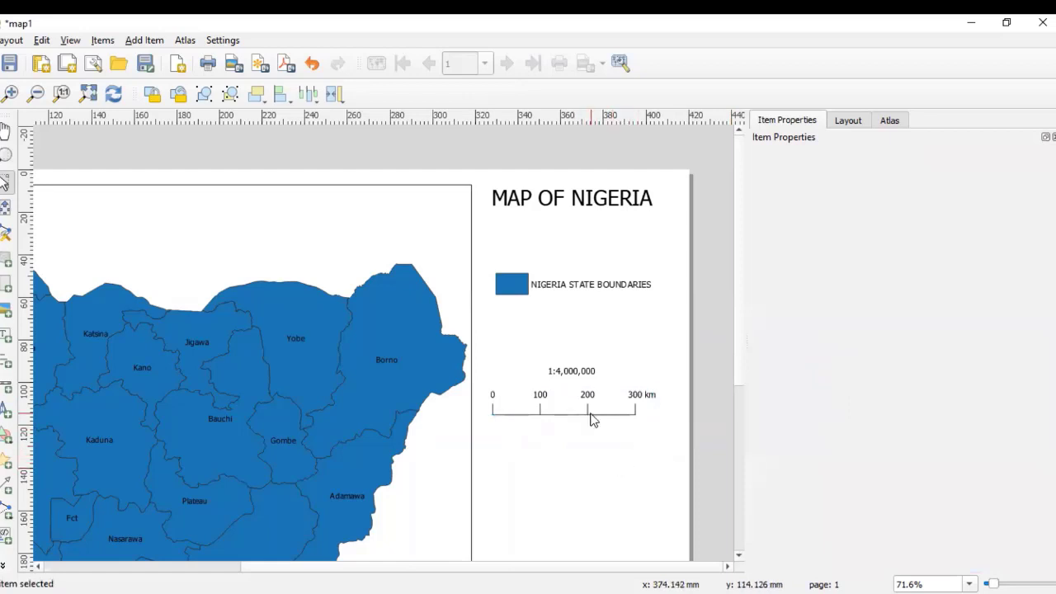
pyautogui.click(625, 505)
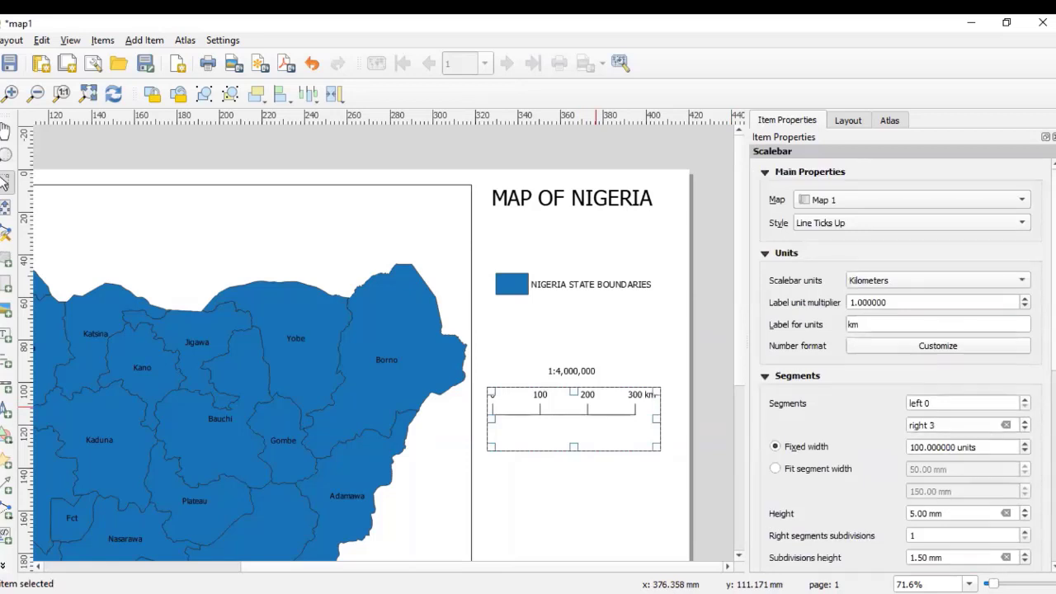
pyautogui.scroll(-8, 900, 363)
pyautogui.scroll(-1, 899, 363)
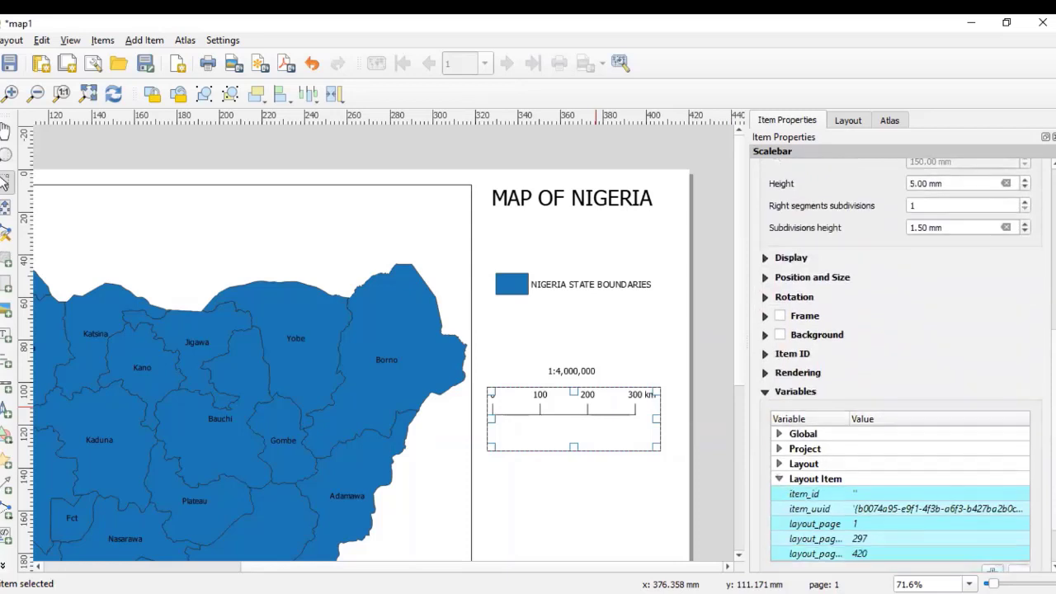
pyautogui.click(630, 475)
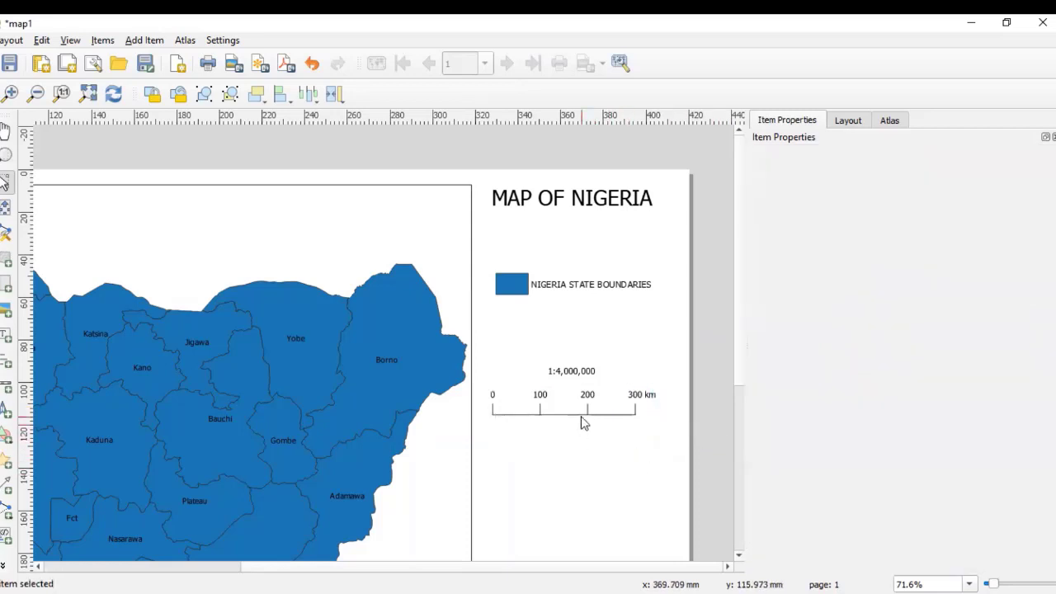
# Step: Shorten the Line Ticks Up scale bar's bounding box by raising its lower edge closer to the line
pyautogui.click(582, 419)
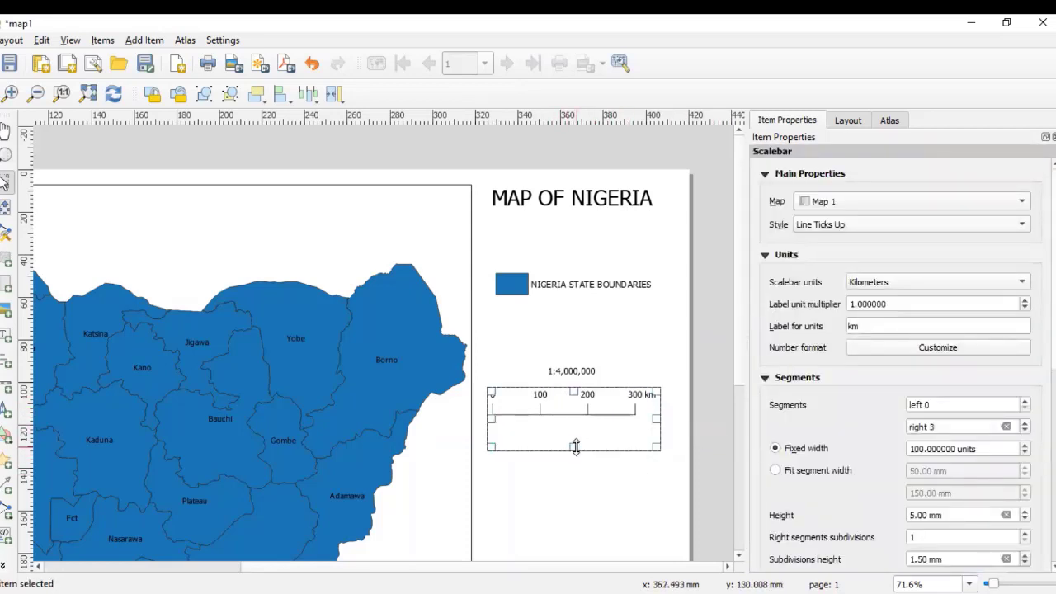
pyautogui.moveTo(574, 445); pyautogui.dragTo(575, 425)
pyautogui.click(627, 338)
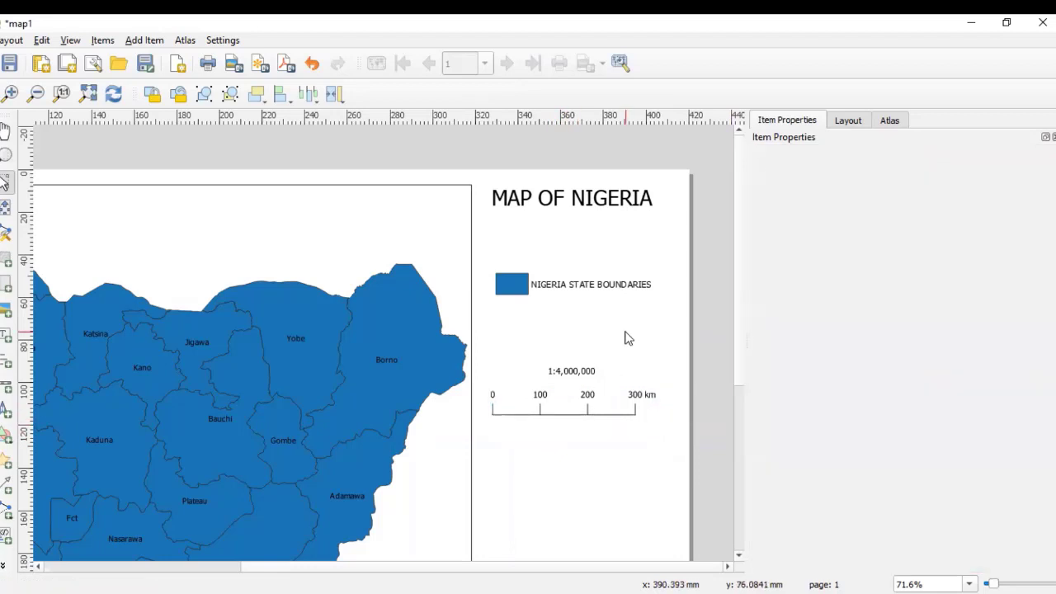
# Step: Move the line scale bar and the 1:4,000,000 numeric scale farther down the page, keeping the numeric scale above the bar
pyautogui.scroll(-1, 629, 360)
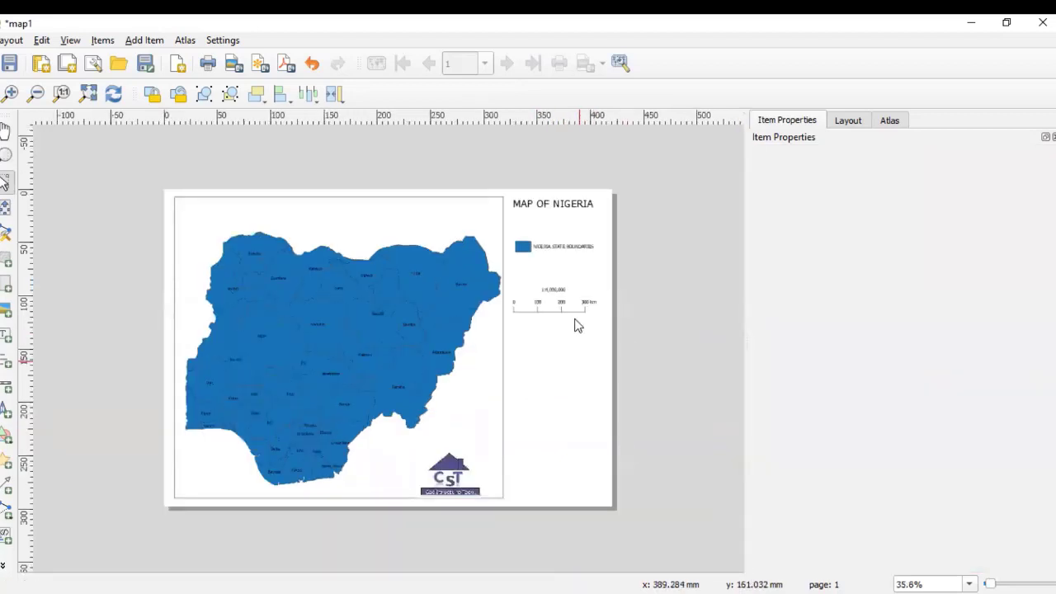
pyautogui.scroll(1, 575, 325)
pyautogui.click(551, 294)
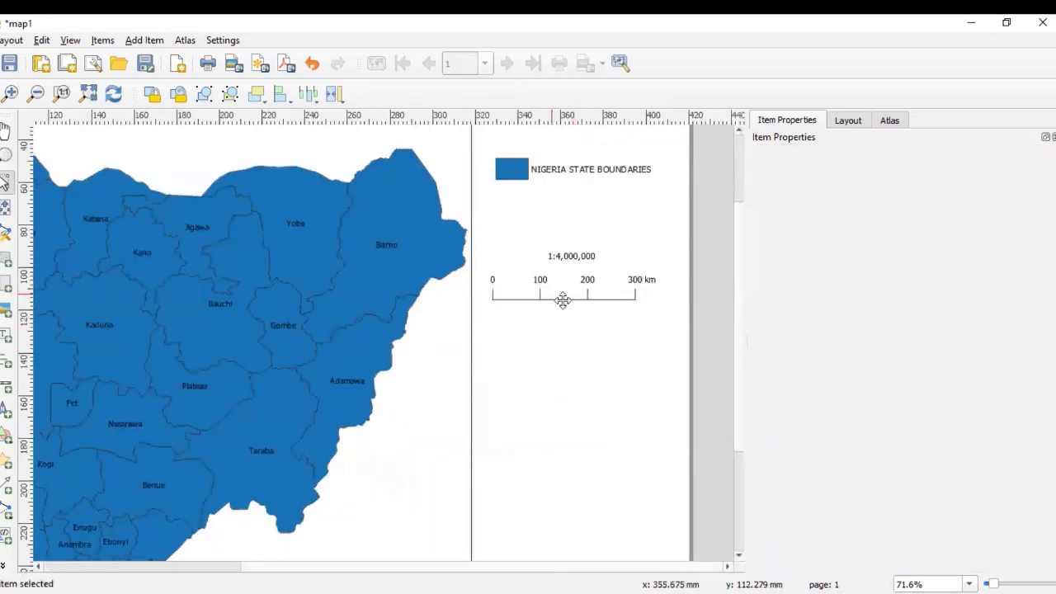
pyautogui.moveTo(572, 287); pyautogui.dragTo(569, 395)
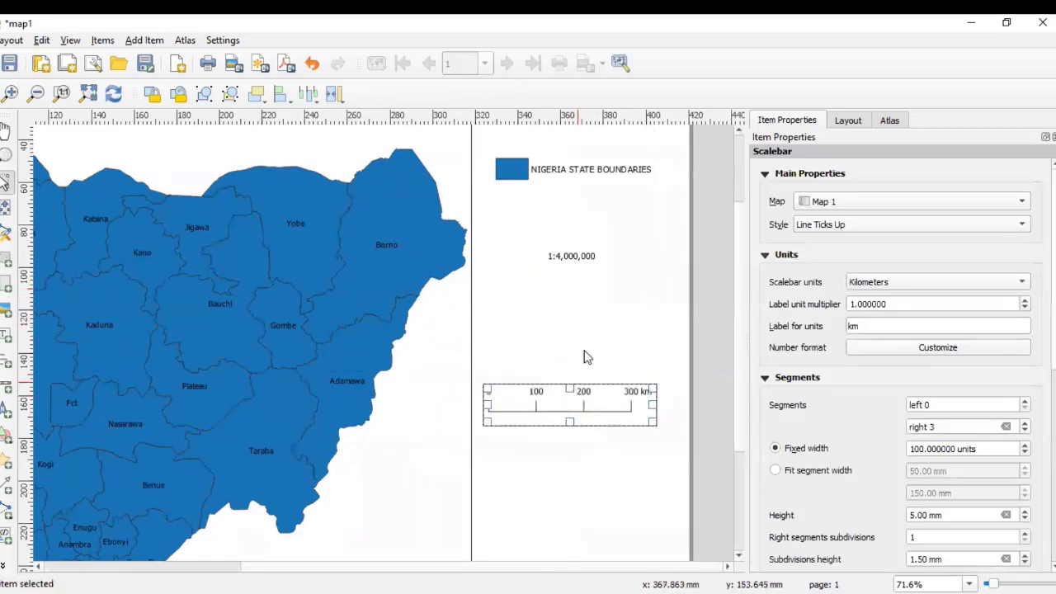
pyautogui.click(566, 263)
pyautogui.moveTo(575, 261); pyautogui.dragTo(562, 349)
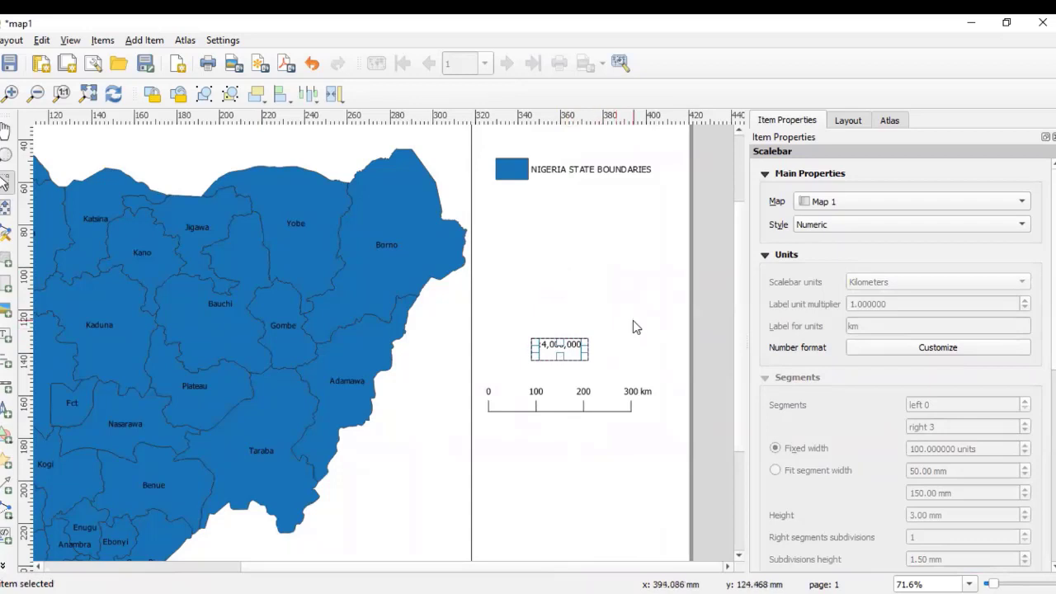
pyautogui.click(619, 333)
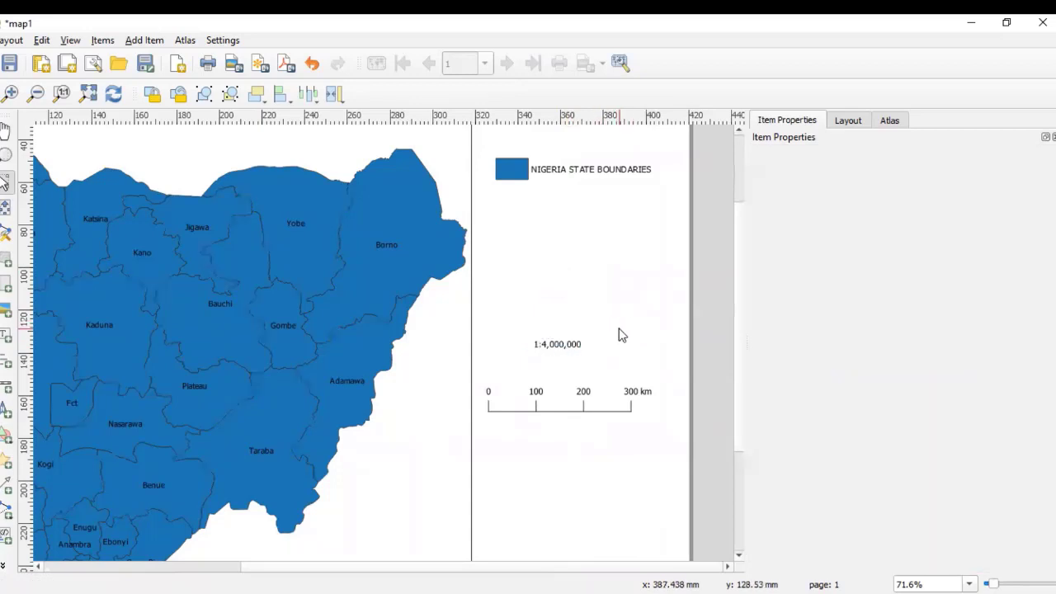
pyautogui.click(575, 177)
pyautogui.click(578, 265)
# Step: Add a north arrow in a narrow, tall box between the map frame and the line scale bar
pyautogui.scroll(-1, 396, 353)
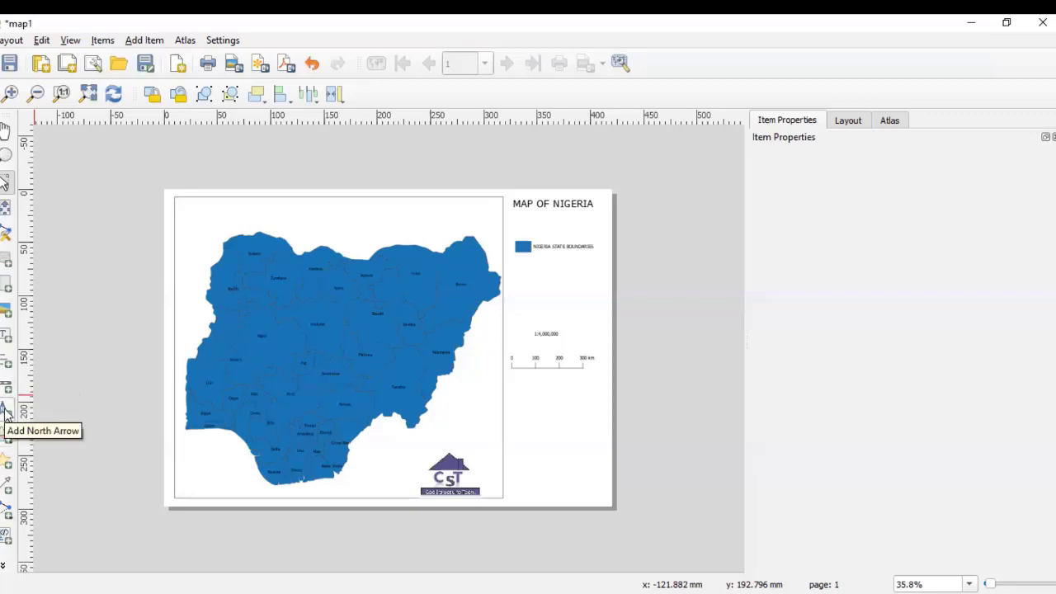
pyautogui.click(4, 412)
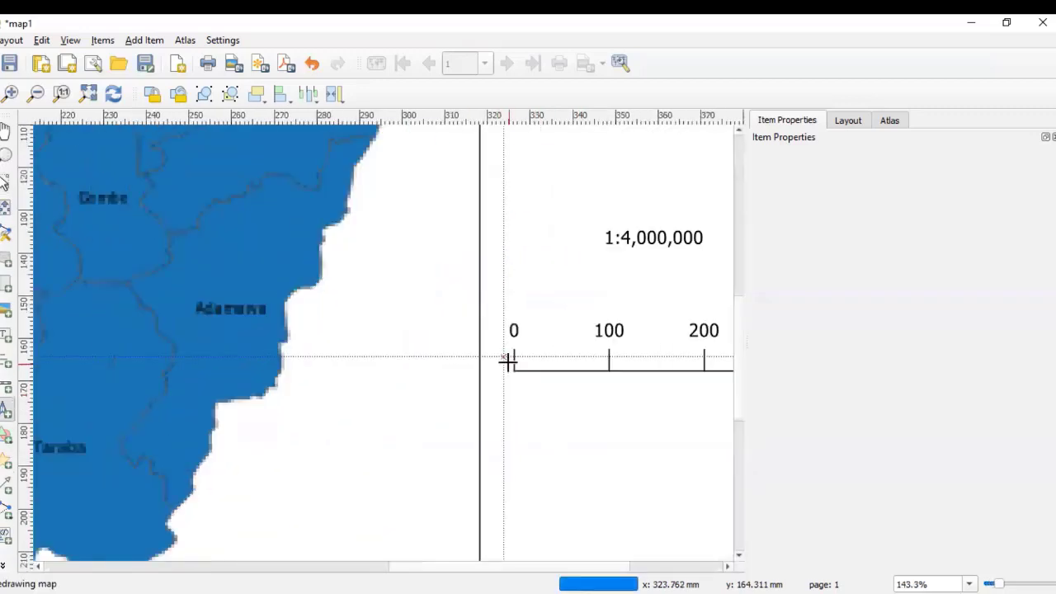
pyautogui.scroll(2, 506, 360)
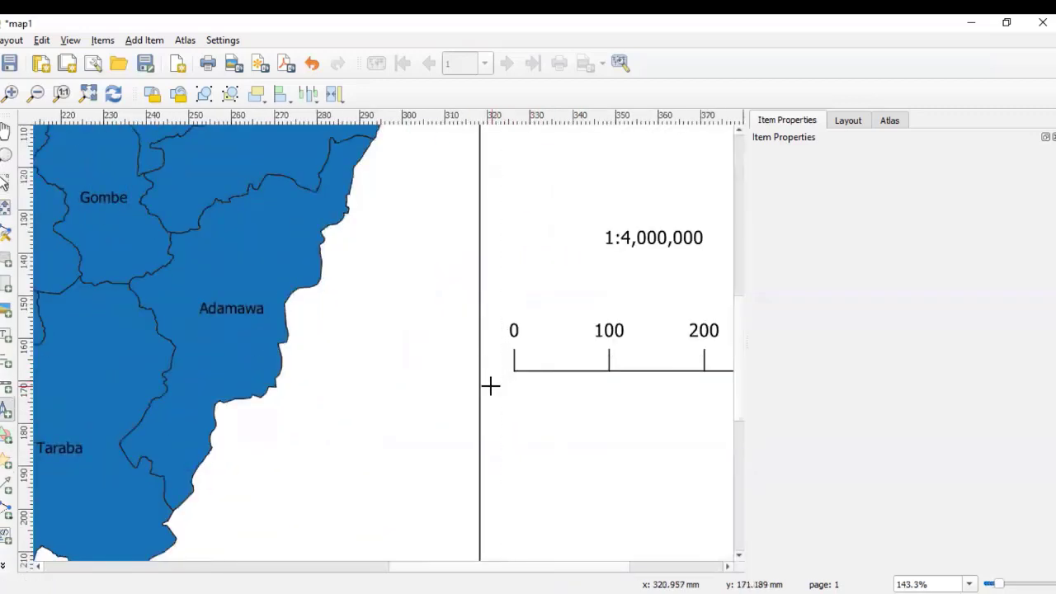
pyautogui.moveTo(492, 384); pyautogui.dragTo(505, 247)
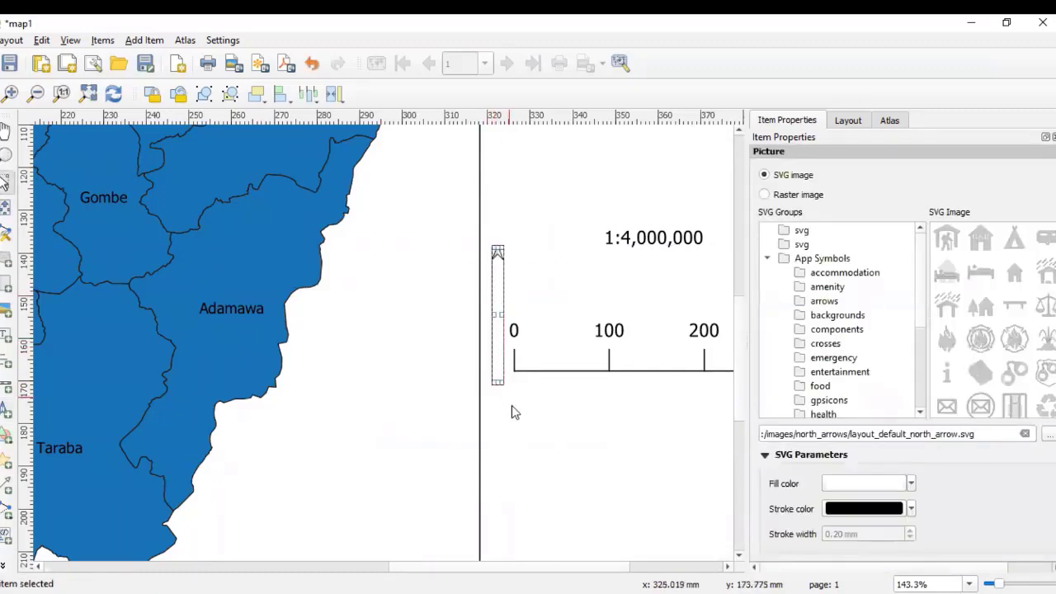
pyautogui.click(511, 413)
pyautogui.scroll(-1, 509, 304)
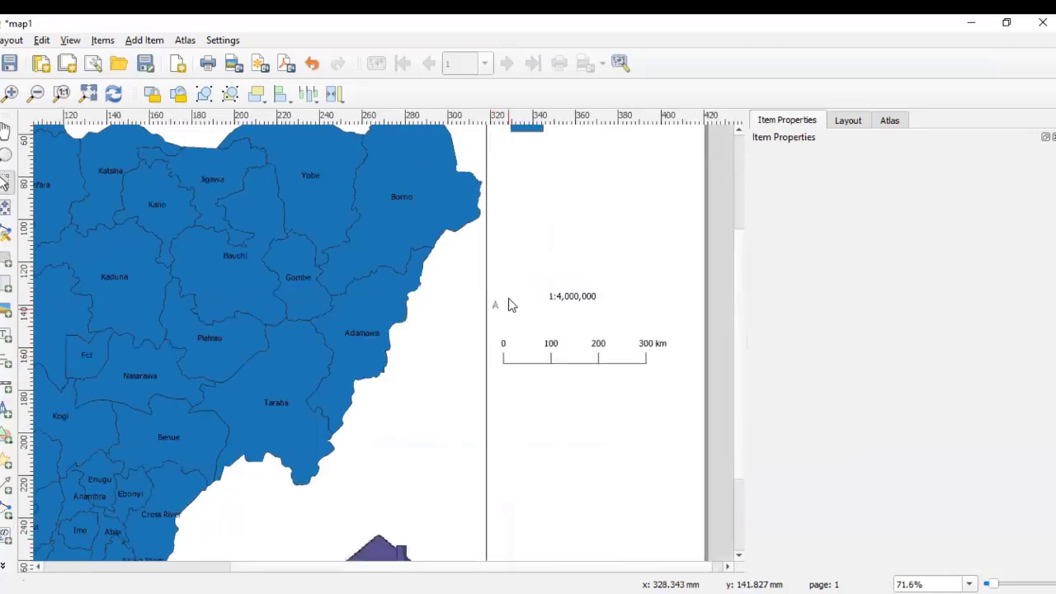
# Step: Move the north arrow below the line scale bar and widen its box so the arrow is drawn larger
pyautogui.scroll(1, 495, 309)
pyautogui.click(492, 312)
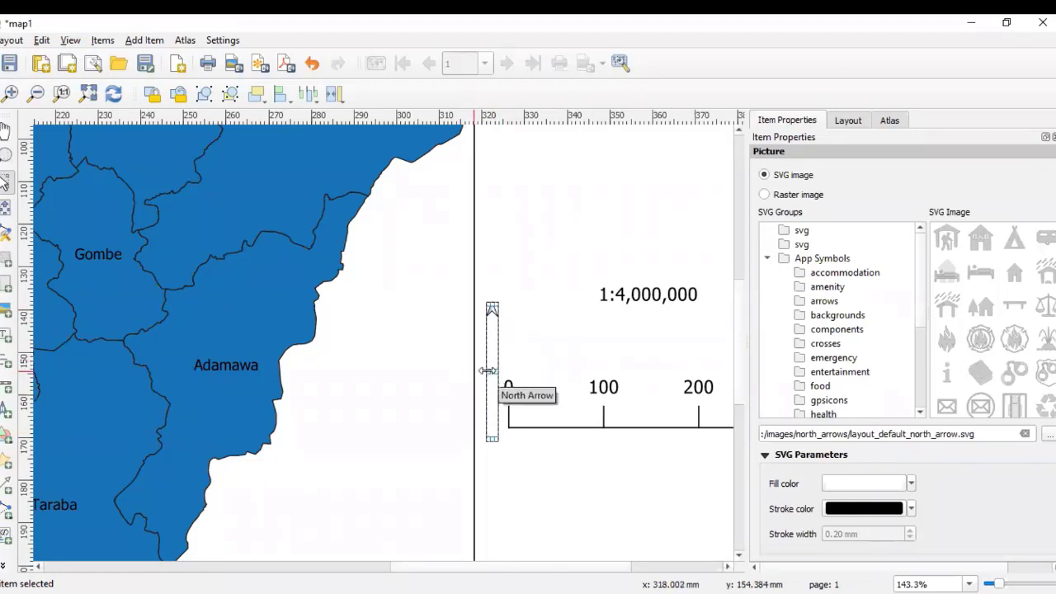
pyautogui.moveTo(486, 369); pyautogui.dragTo(504, 491)
pyautogui.hotkey('ctrl', '0')
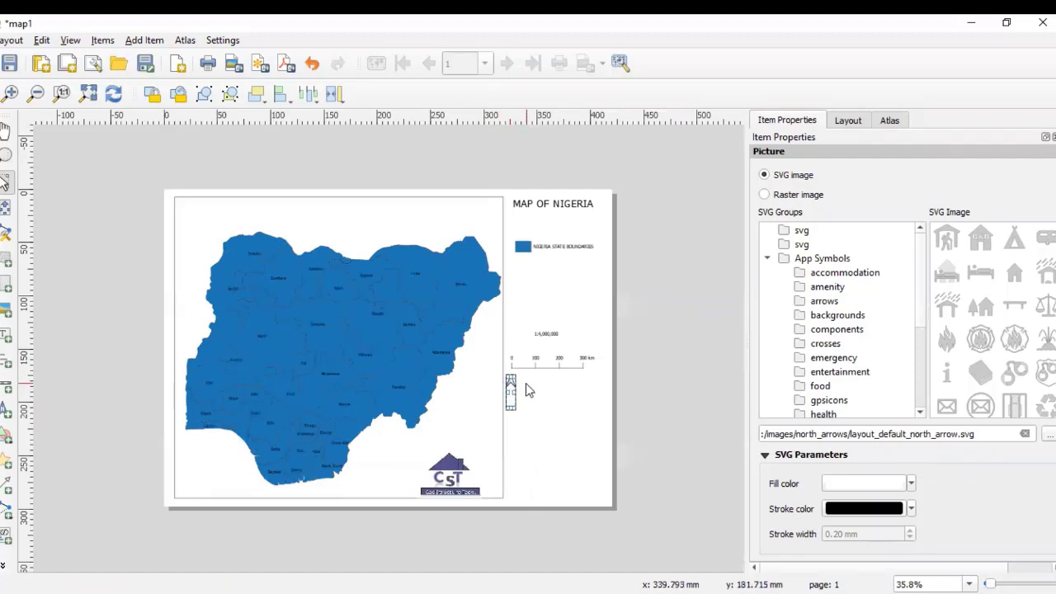
pyautogui.moveTo(510, 391); pyautogui.dragTo(561, 418)
pyautogui.click(628, 425)
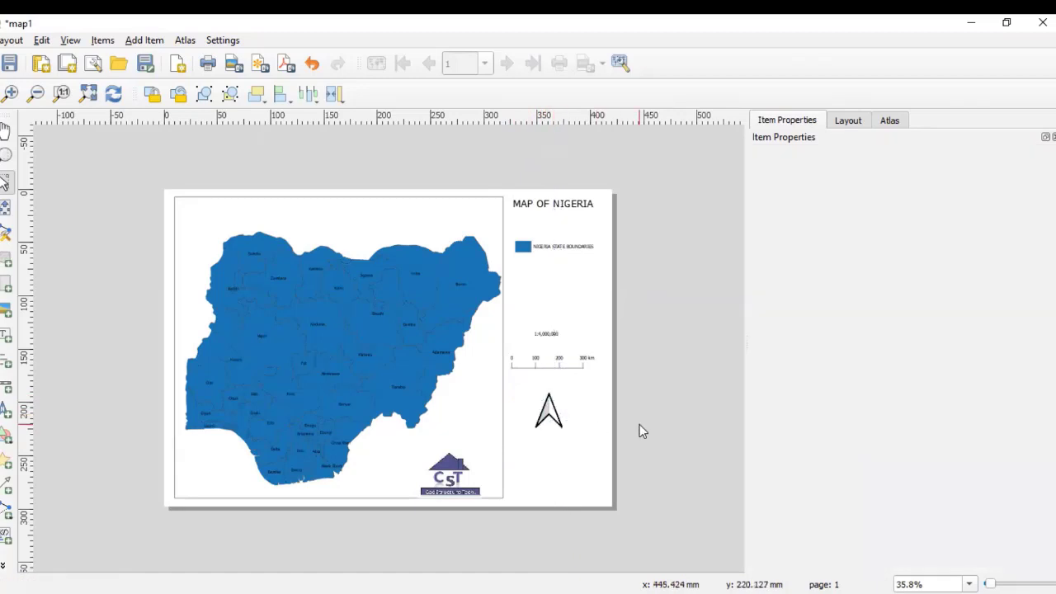
# Step: Try the north arrow between the legend and the numeric scale, and in the upper-right corner of the map frame
pyautogui.click(547, 415)
pyautogui.moveTo(547, 413); pyautogui.dragTo(548, 262)
pyautogui.click(631, 345)
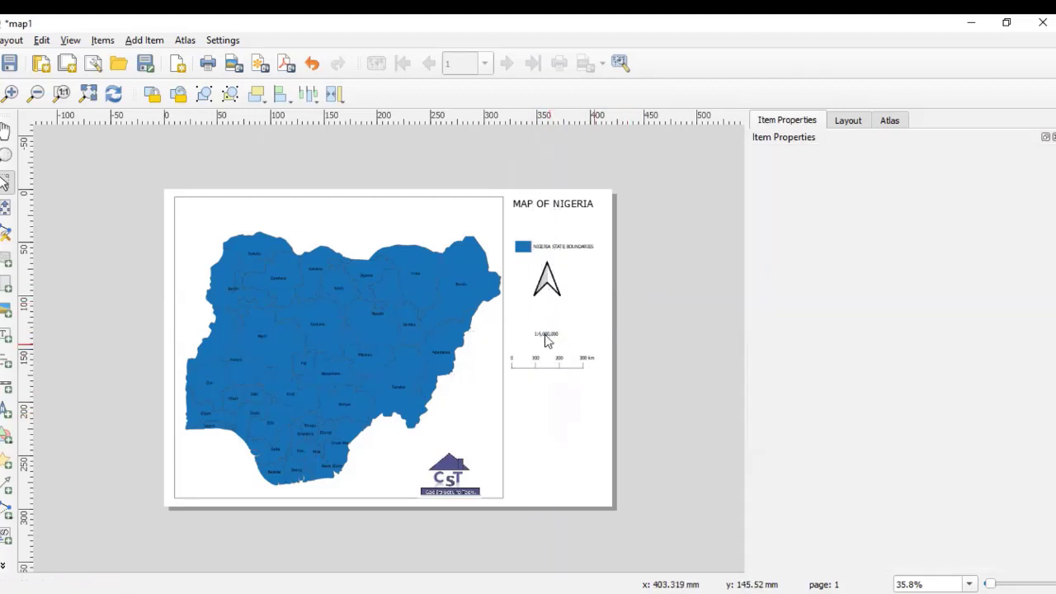
pyautogui.click(547, 293)
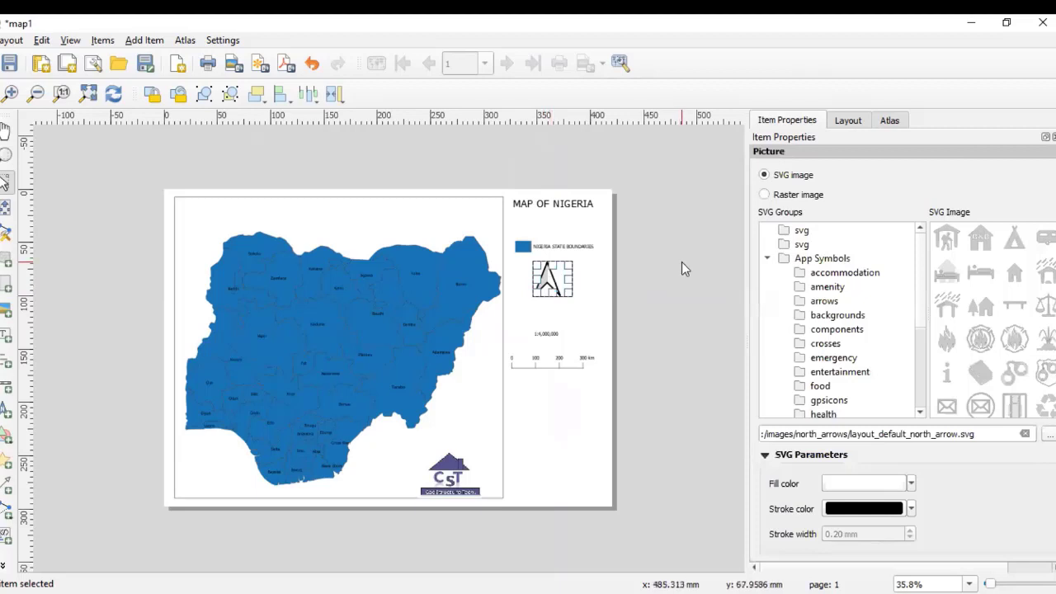
pyautogui.moveTo(553, 278); pyautogui.dragTo(481, 221)
pyautogui.click(559, 297)
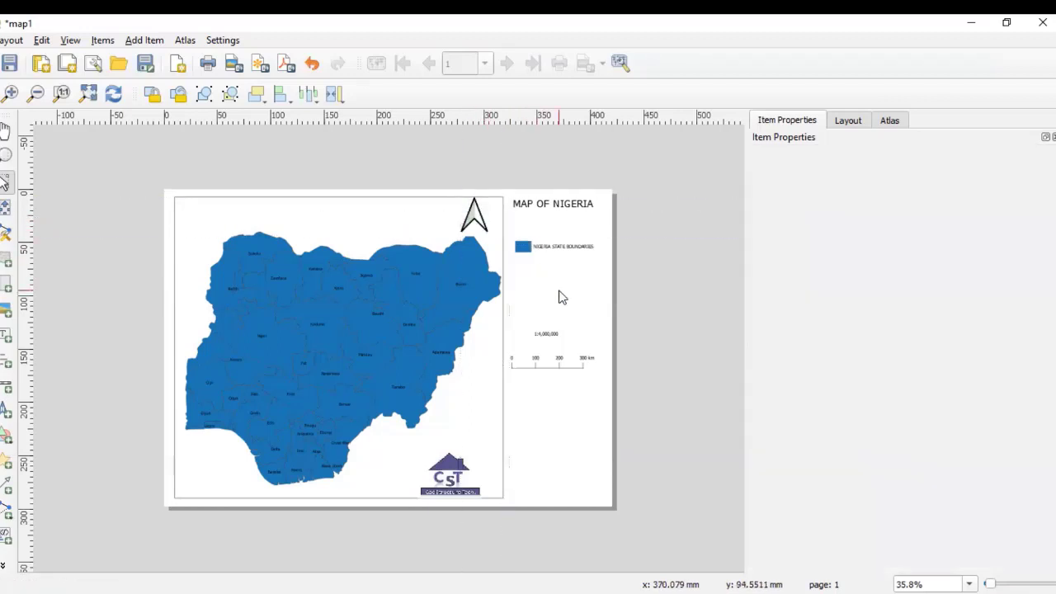
pyautogui.click(552, 367)
pyautogui.click(560, 401)
# Step: Move the north arrow out of the map frame to the blank space below the line scale bar
pyautogui.click(483, 216)
pyautogui.moveTo(478, 214); pyautogui.dragTo(552, 407)
pyautogui.click(689, 395)
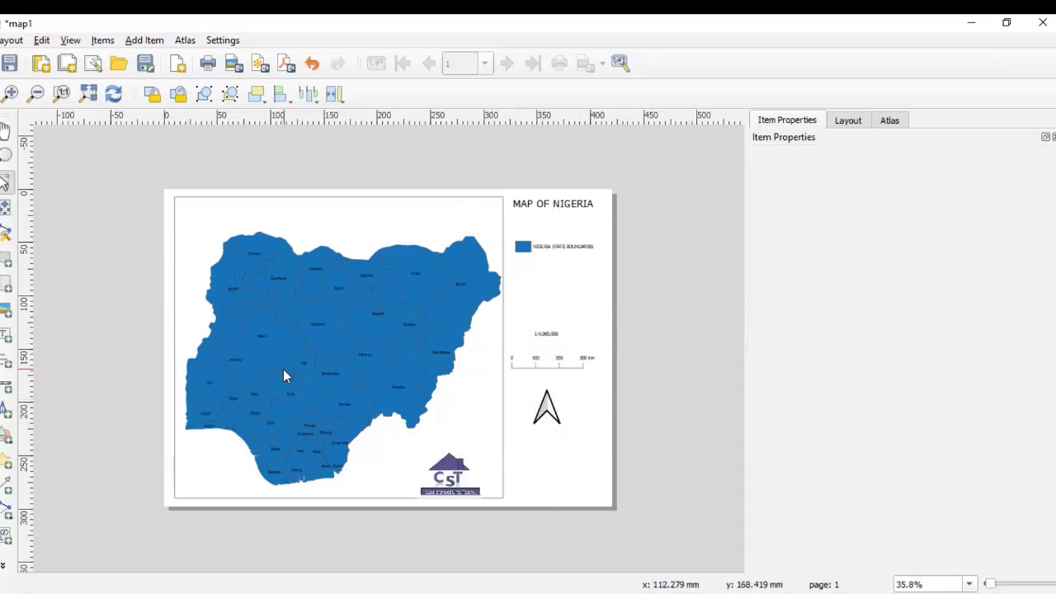
# Step: Move the logo out of the map frame to the space below the north arrow
pyautogui.click(443, 476)
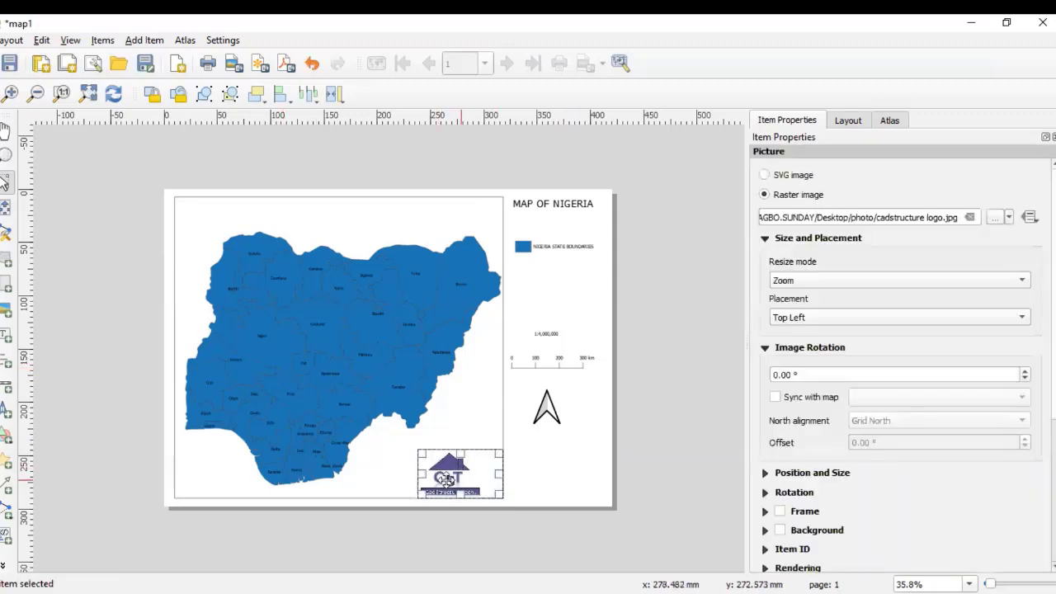
pyautogui.moveTo(463, 479); pyautogui.dragTo(562, 472)
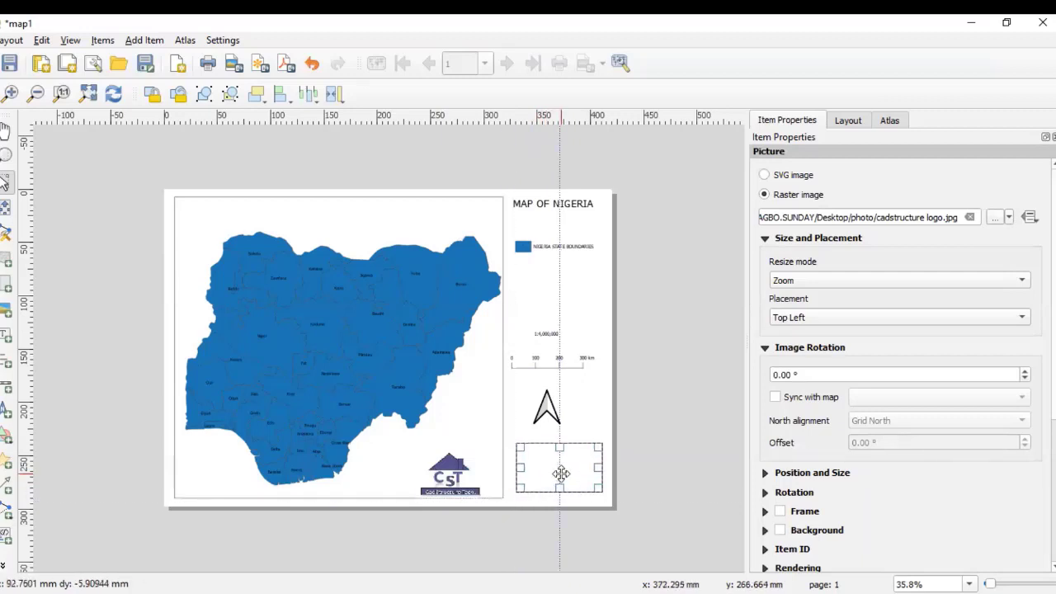
pyautogui.click(627, 476)
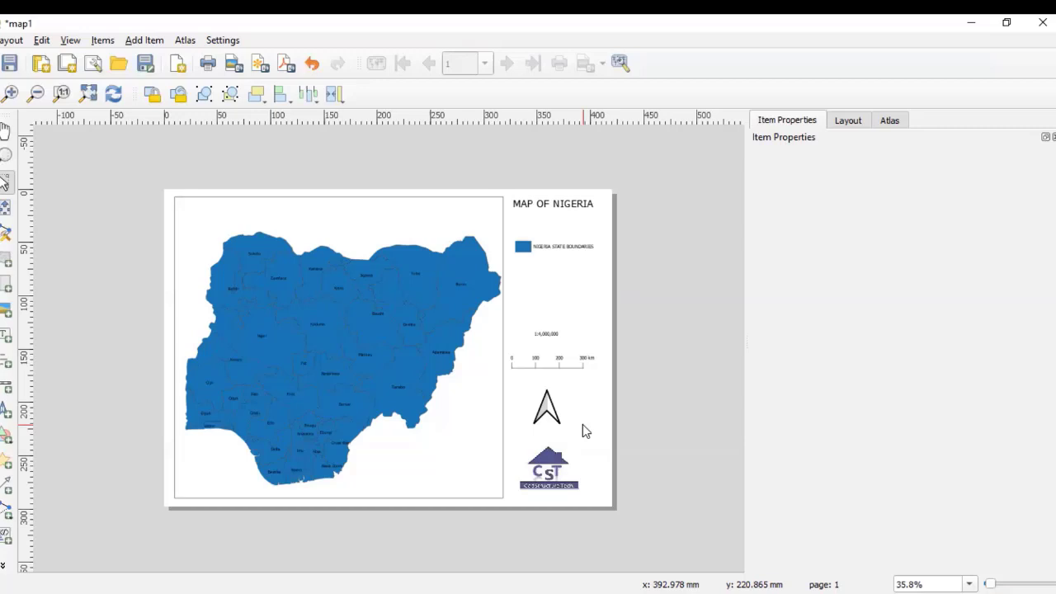
pyautogui.scroll(1, 489, 457)
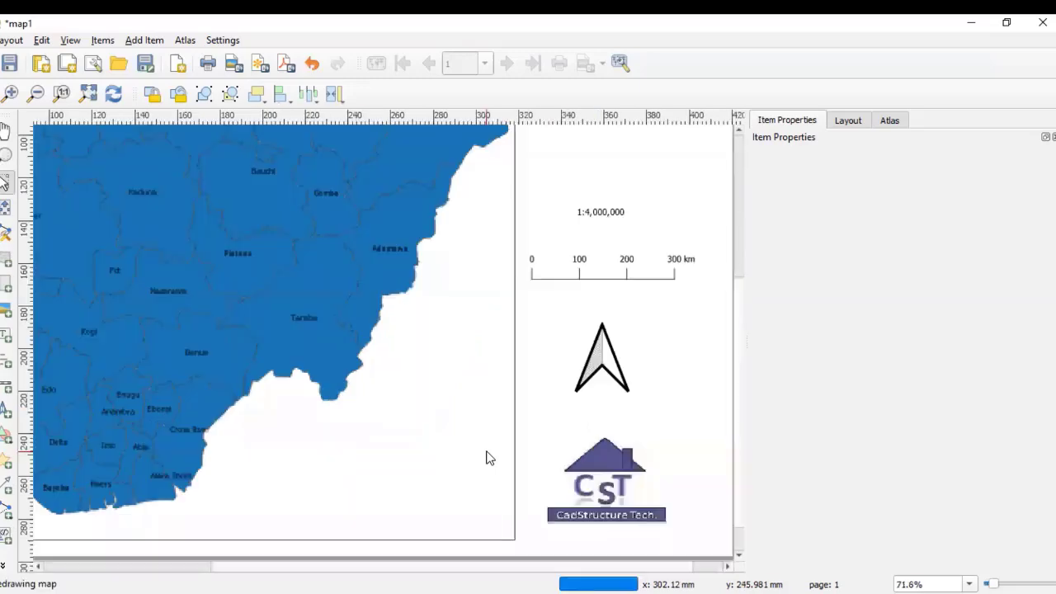
pyautogui.scroll(-1, 508, 443)
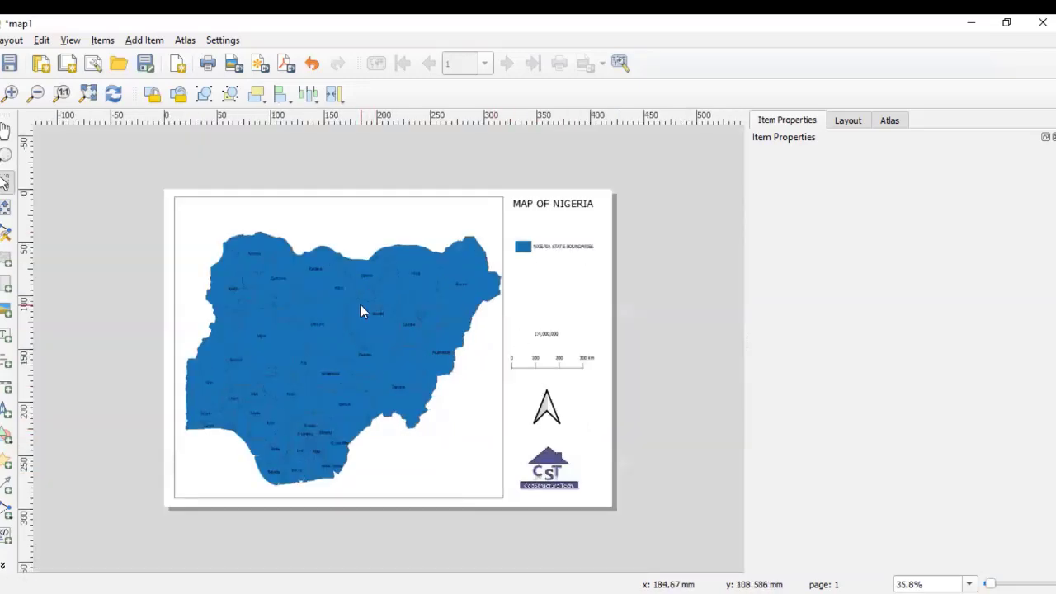
pyautogui.scroll(2, 361, 308)
pyautogui.scroll(-2, 377, 313)
# Step: Examine the numeric scale, the line scale bar and the state labels of the layout at different magnifications
pyautogui.click(561, 342)
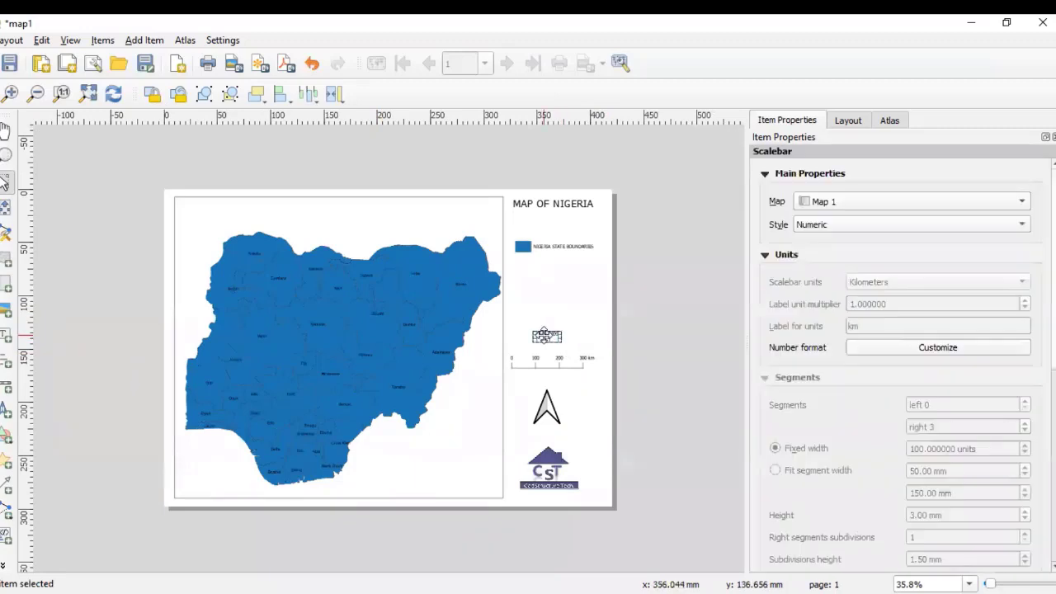
pyautogui.scroll(2, 567, 342)
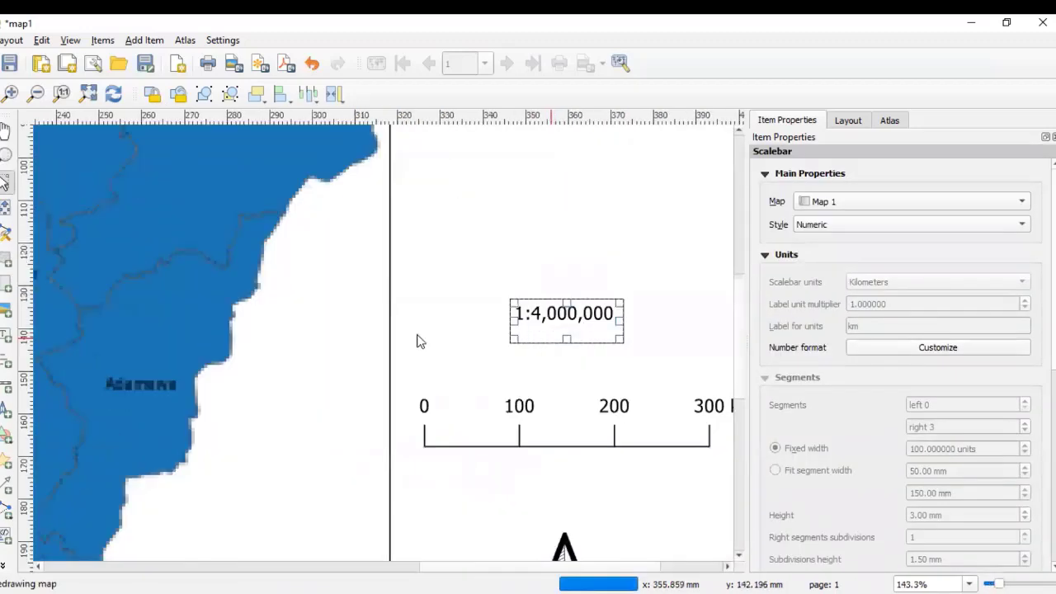
pyautogui.scroll(-1, 418, 340)
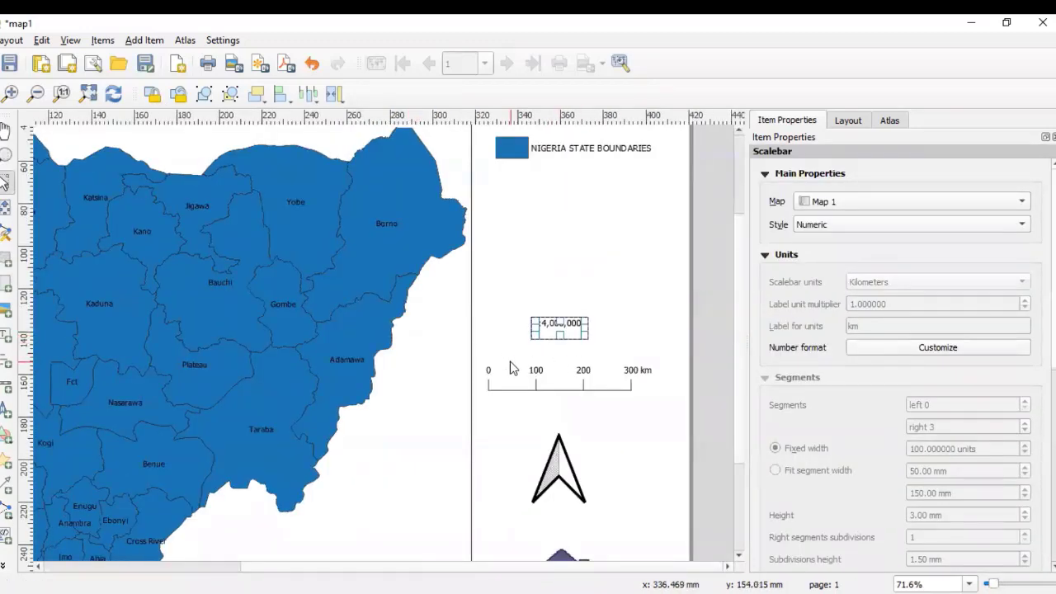
pyautogui.scroll(-2, 505, 386)
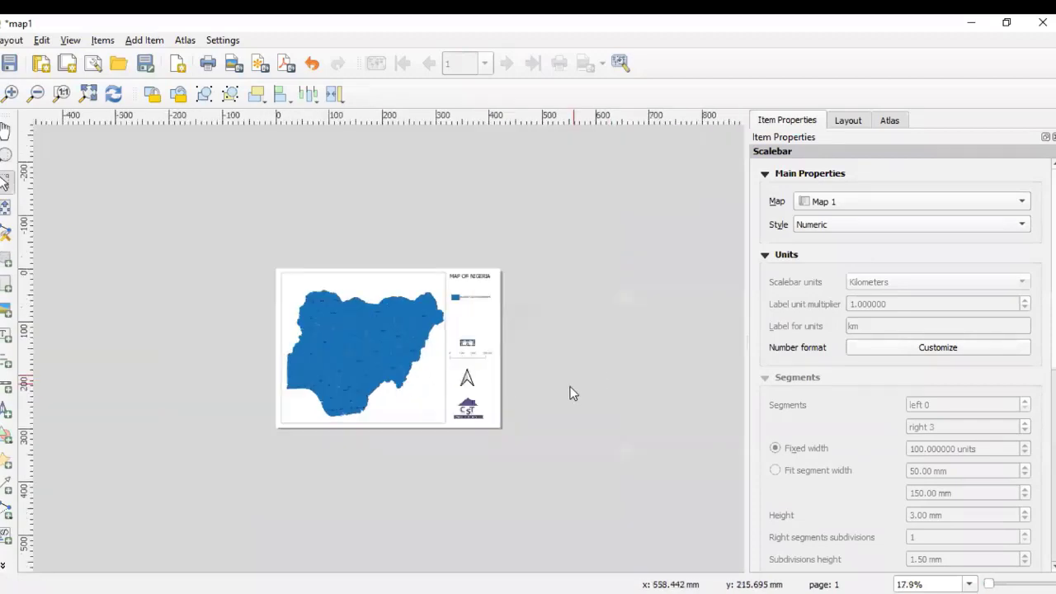
pyautogui.click(570, 394)
pyautogui.scroll(2, 433, 345)
pyautogui.scroll(-1, 433, 345)
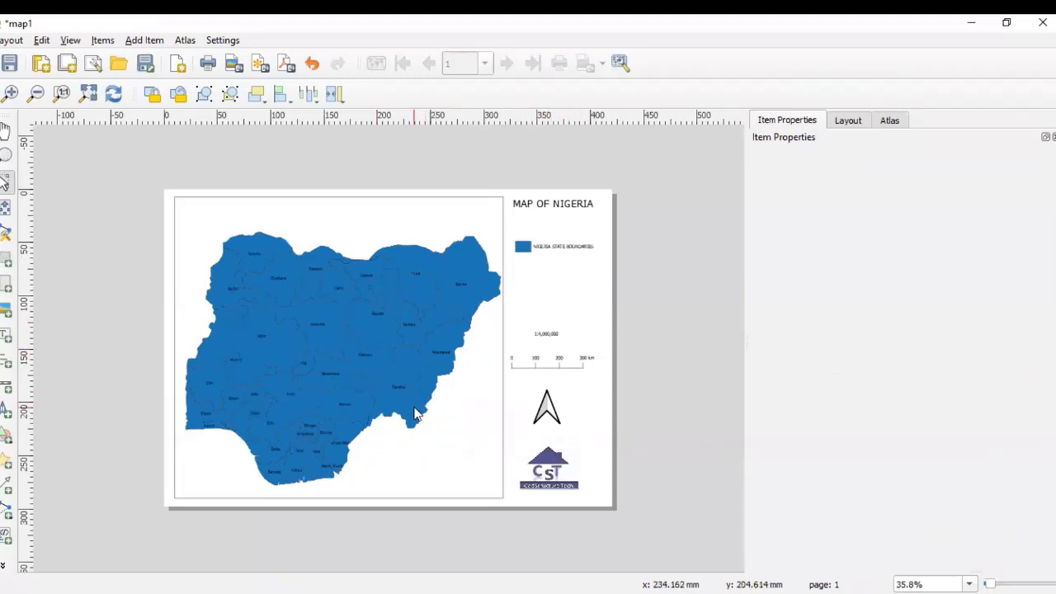
pyautogui.scroll(2, 280, 388)
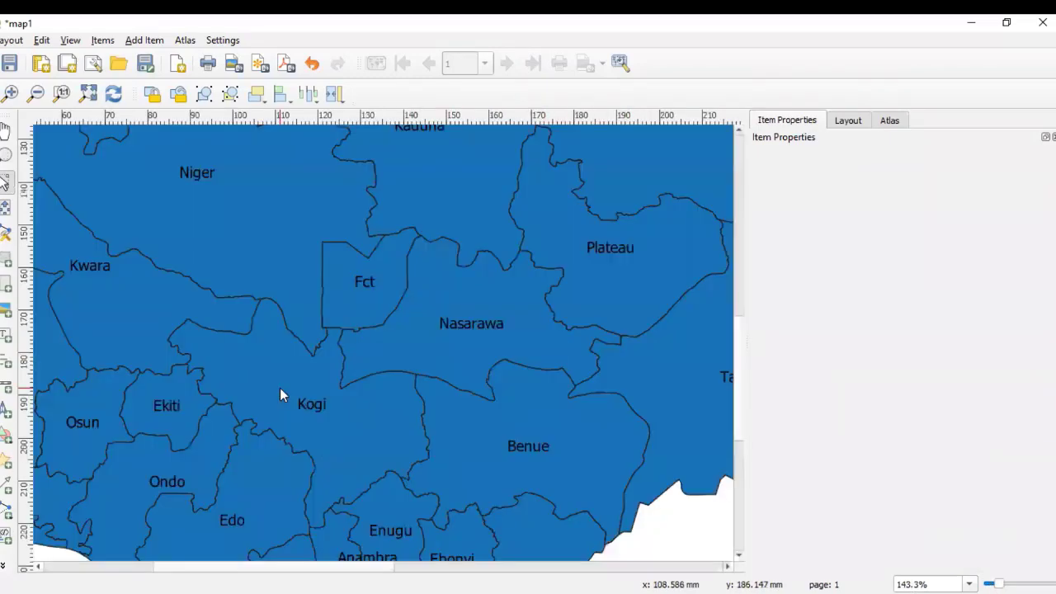
pyautogui.scroll(-2, 280, 387)
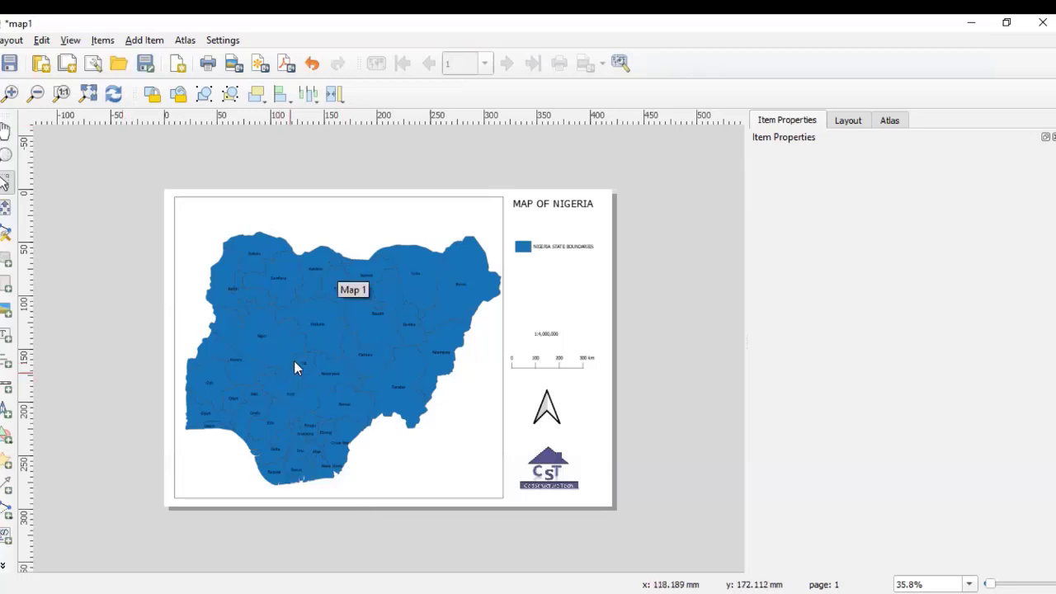
# Step: Lock the layers and the layer styles of the Nigeria map item
pyautogui.click(322, 334)
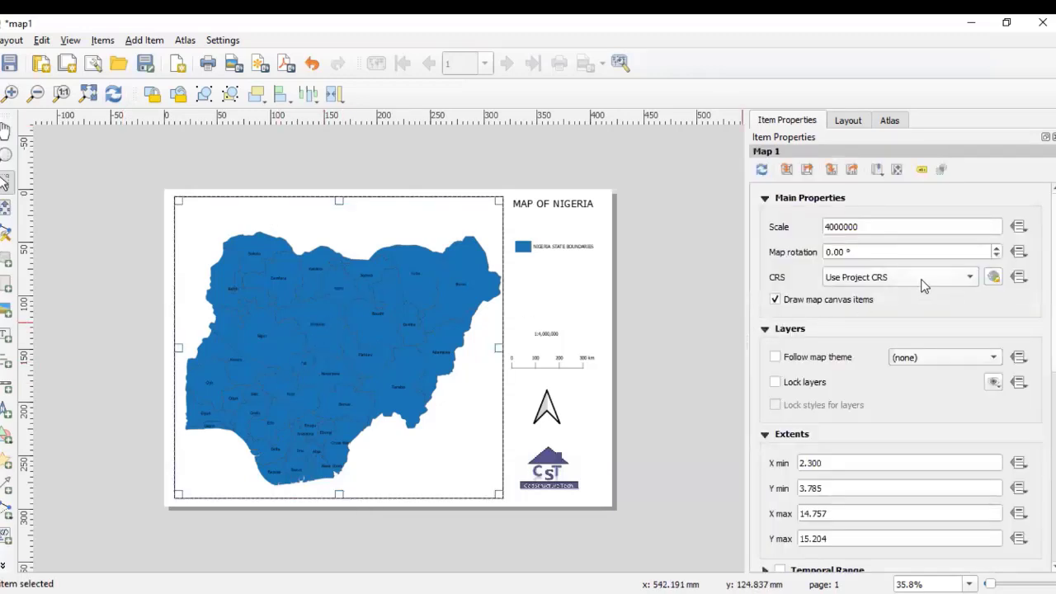
pyautogui.click(775, 384)
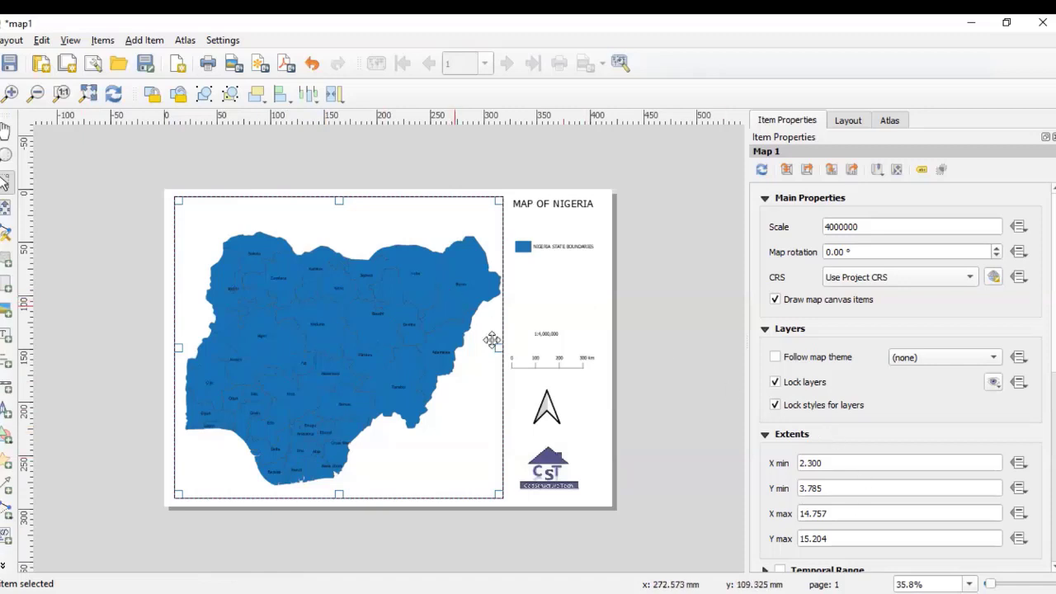
pyautogui.click(662, 423)
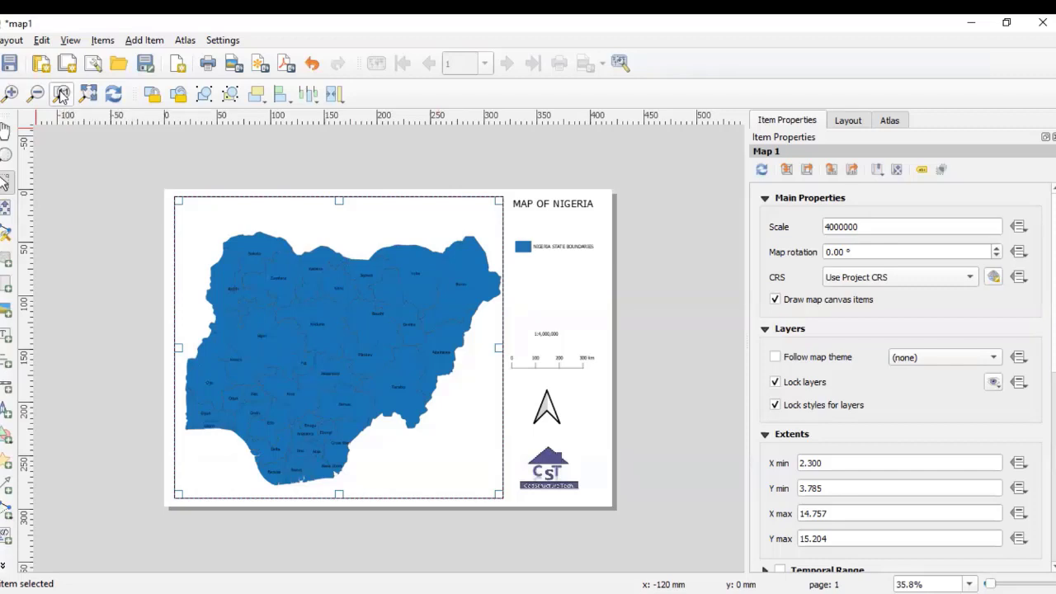
pyautogui.click(62, 95)
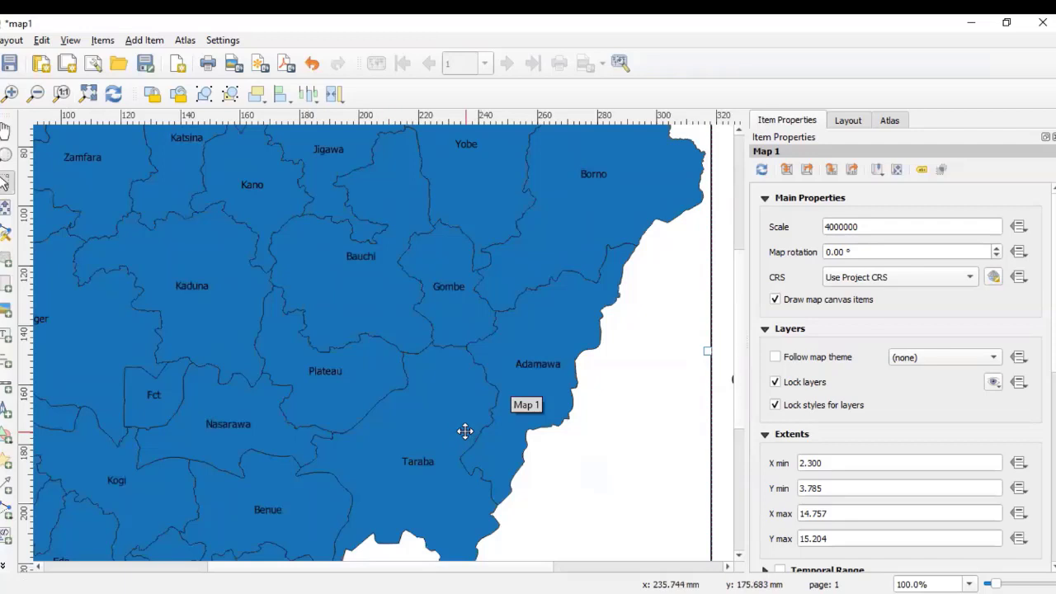
pyautogui.scroll(-2, 466, 430)
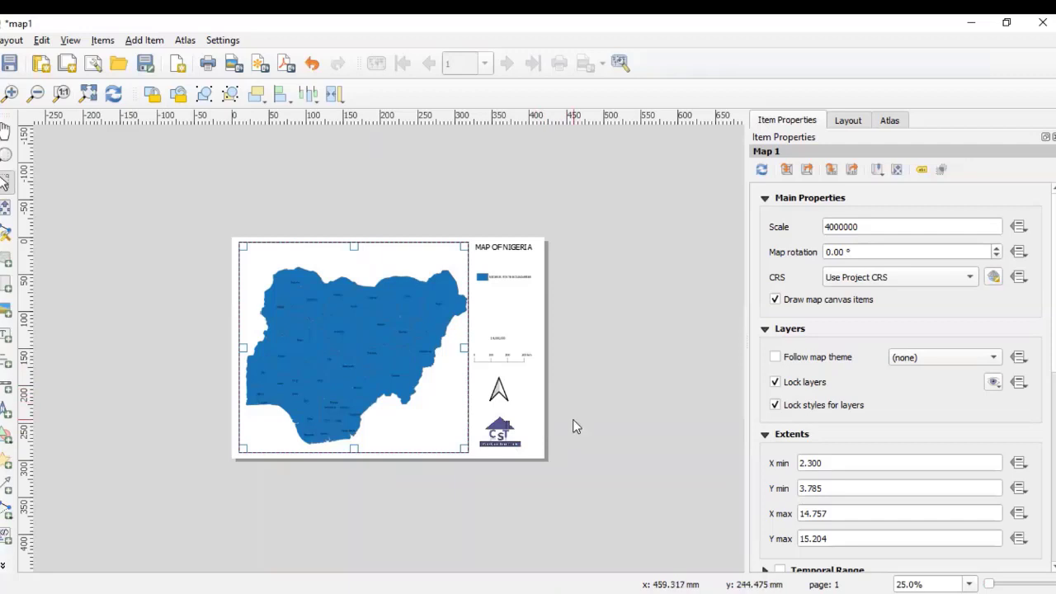
pyautogui.scroll(1, 460, 425)
pyautogui.scroll(-1, 434, 430)
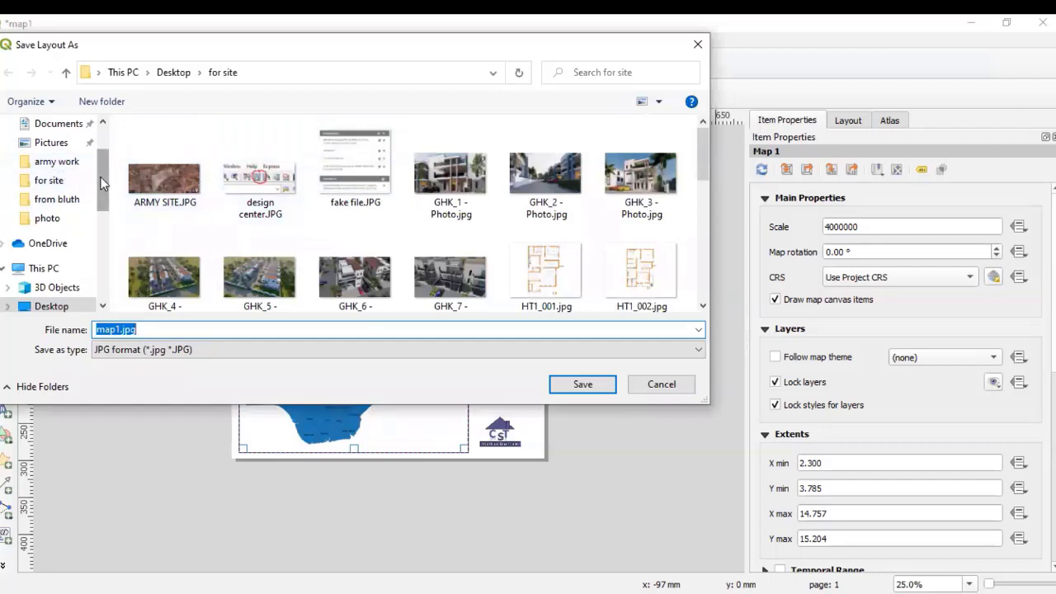
# Step: Choose the maps folder inside the Desktop's gis folder as the destination for the layout's JPG export
pyautogui.scroll(2, 66, 173)
pyautogui.click(58, 160)
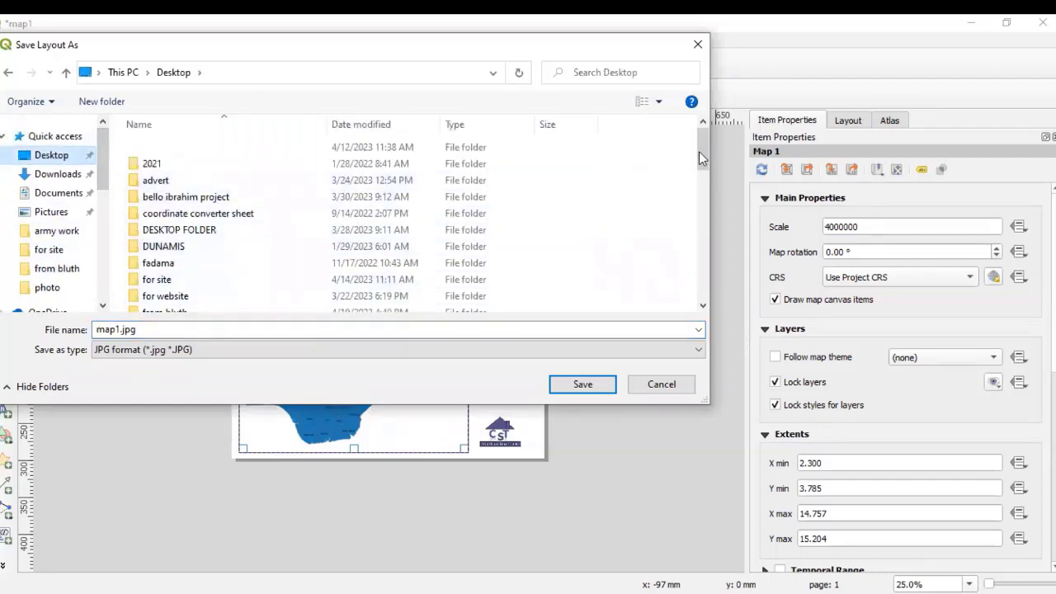
pyautogui.moveTo(703, 148); pyautogui.dragTo(703, 165)
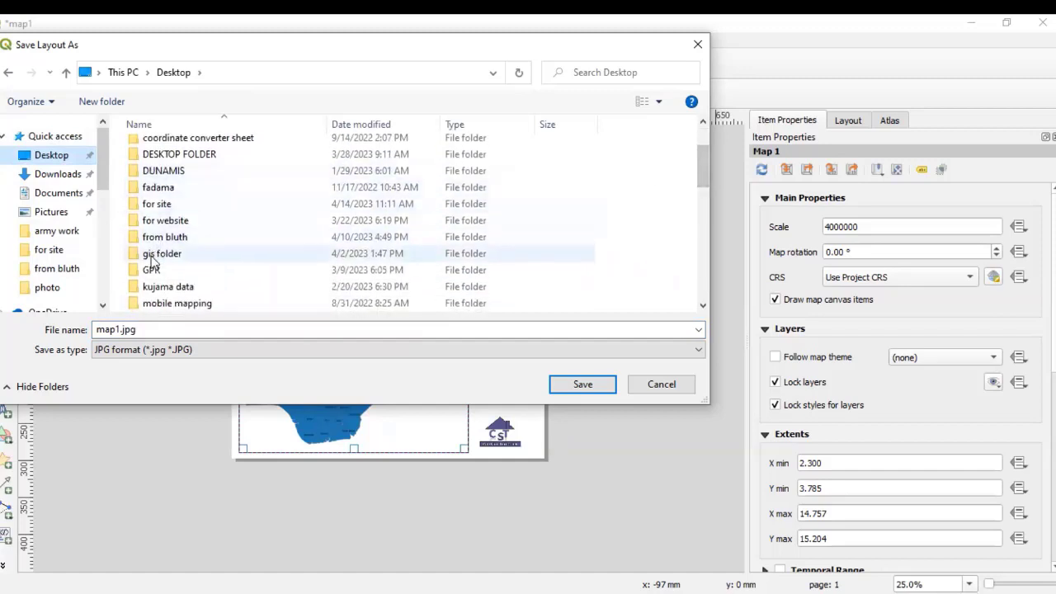
pyautogui.doubleClick(153, 258)
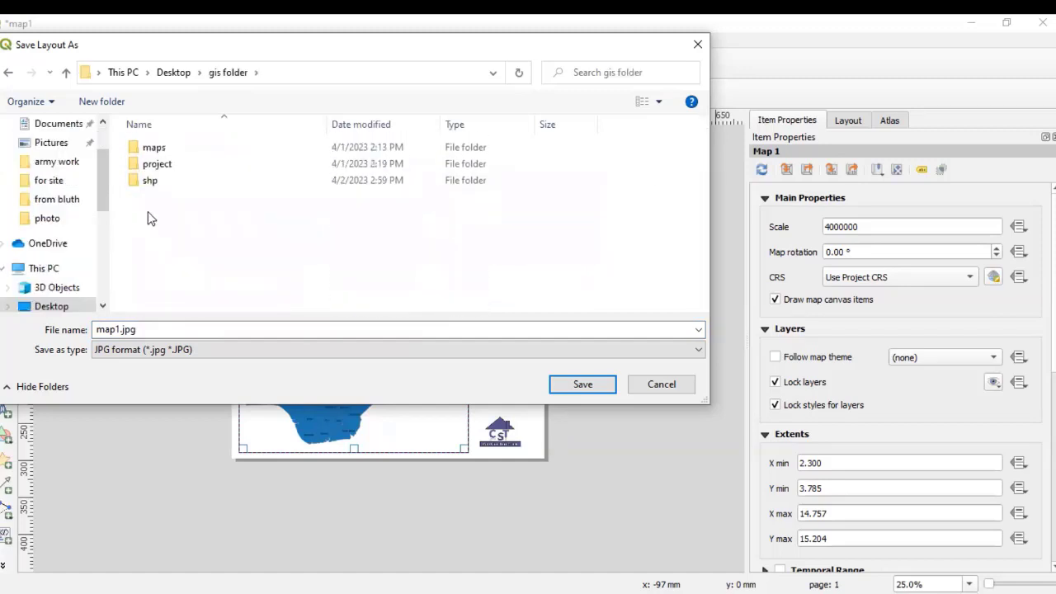
pyautogui.doubleClick(154, 148)
# Step: Name the image file MAP OF NIGERIA and export it in JPG format at 300 dpi
pyautogui.click(174, 328)
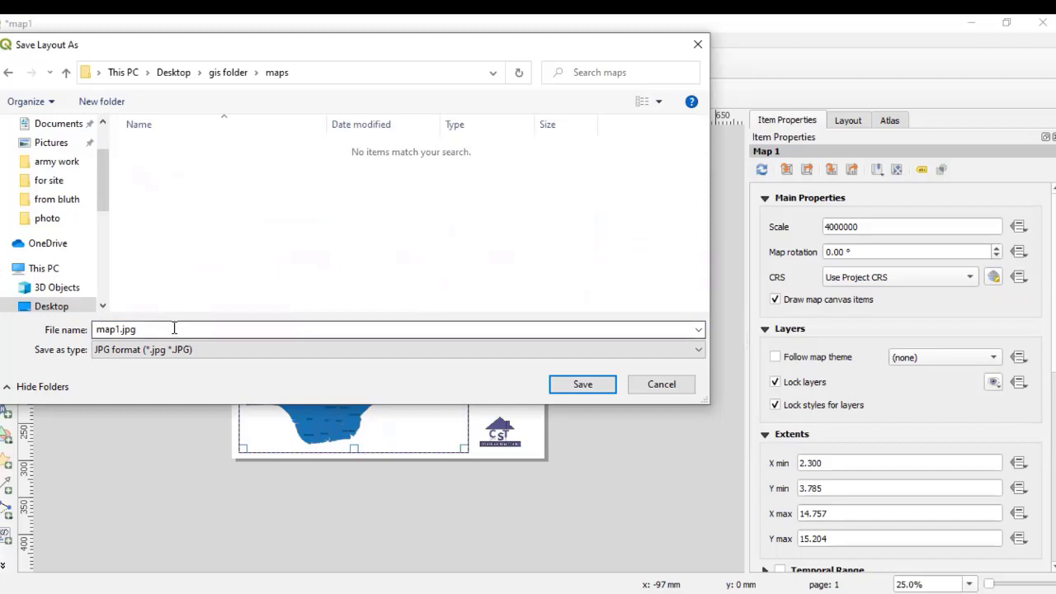
pyautogui.doubleClick(174, 328)
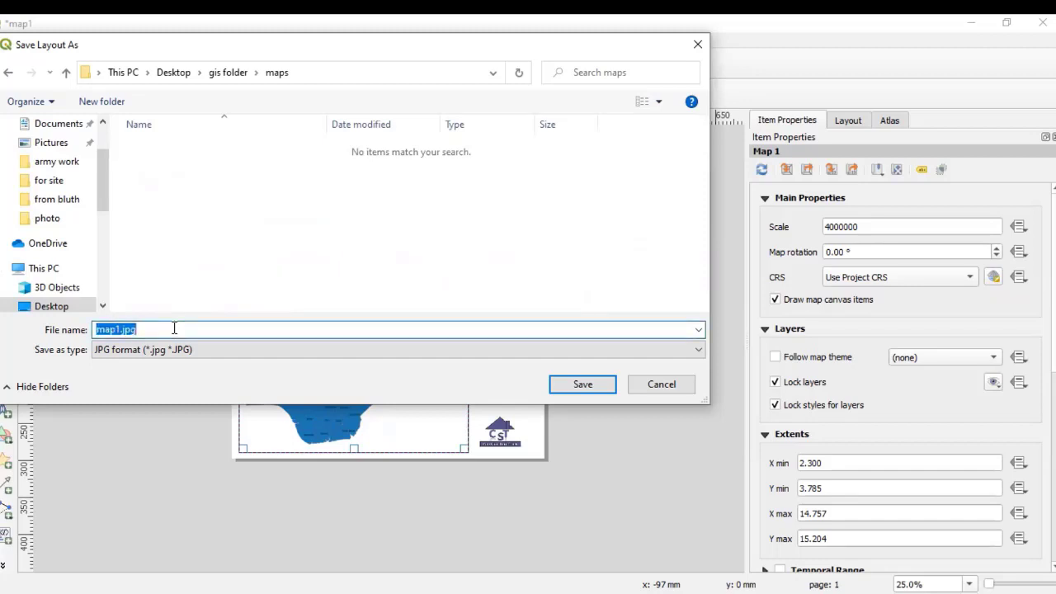
pyautogui.write('MAP ')
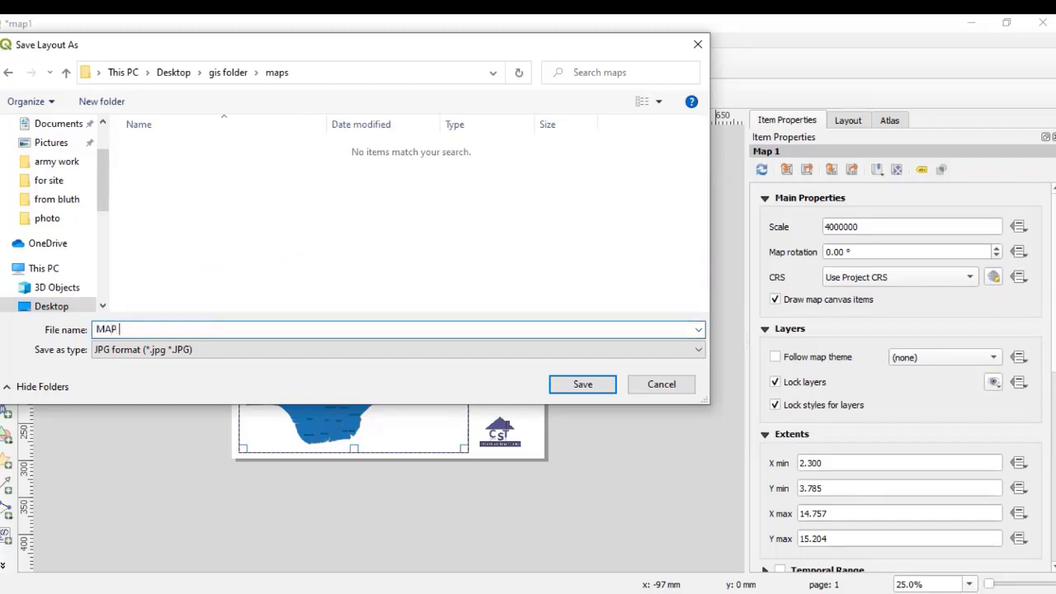
pyautogui.write('OF NIGERIA')
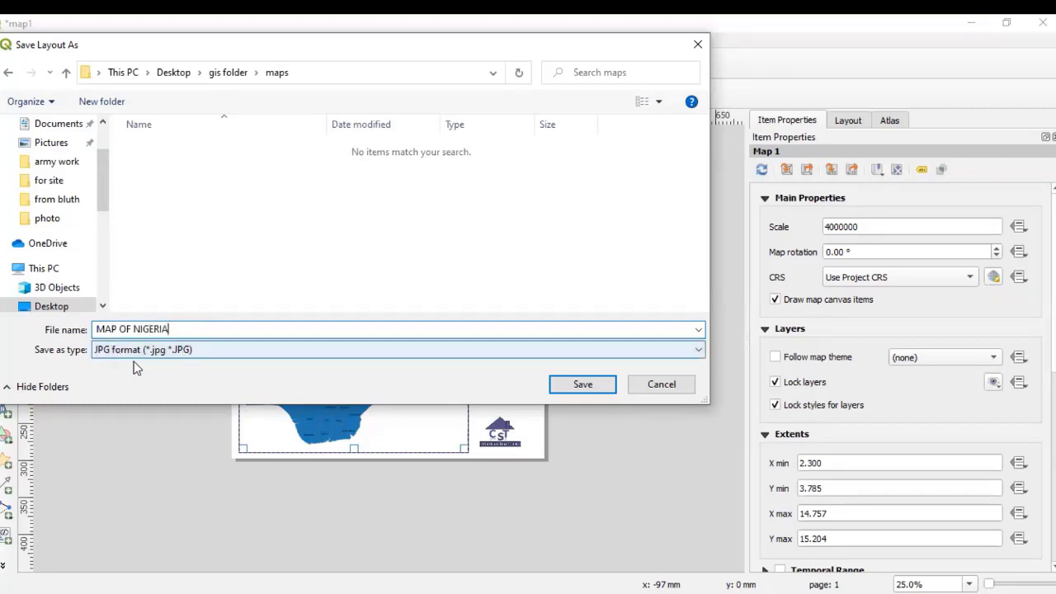
pyautogui.click(589, 388)
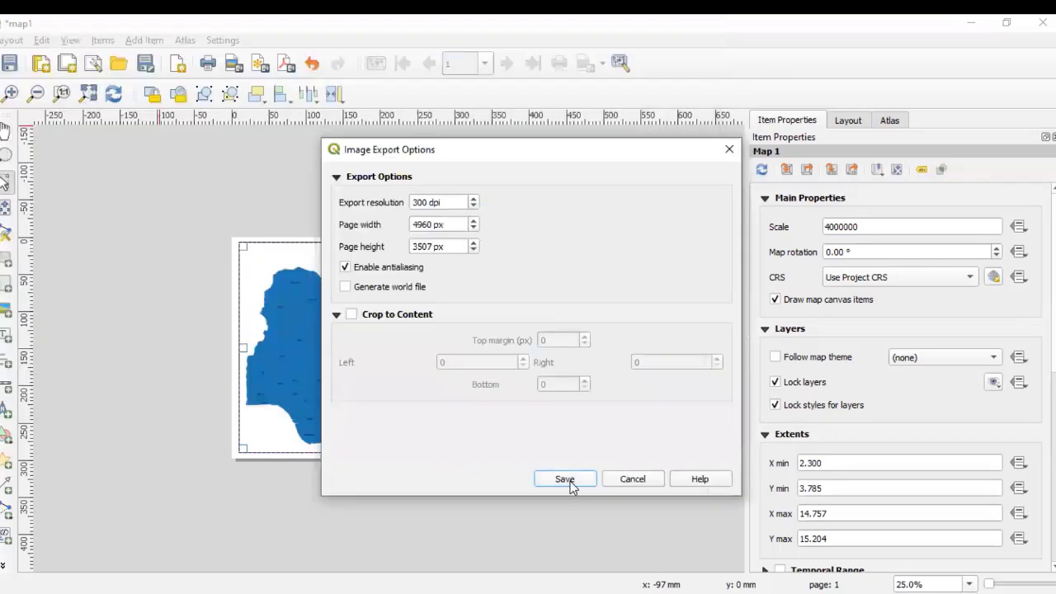
pyautogui.click(568, 482)
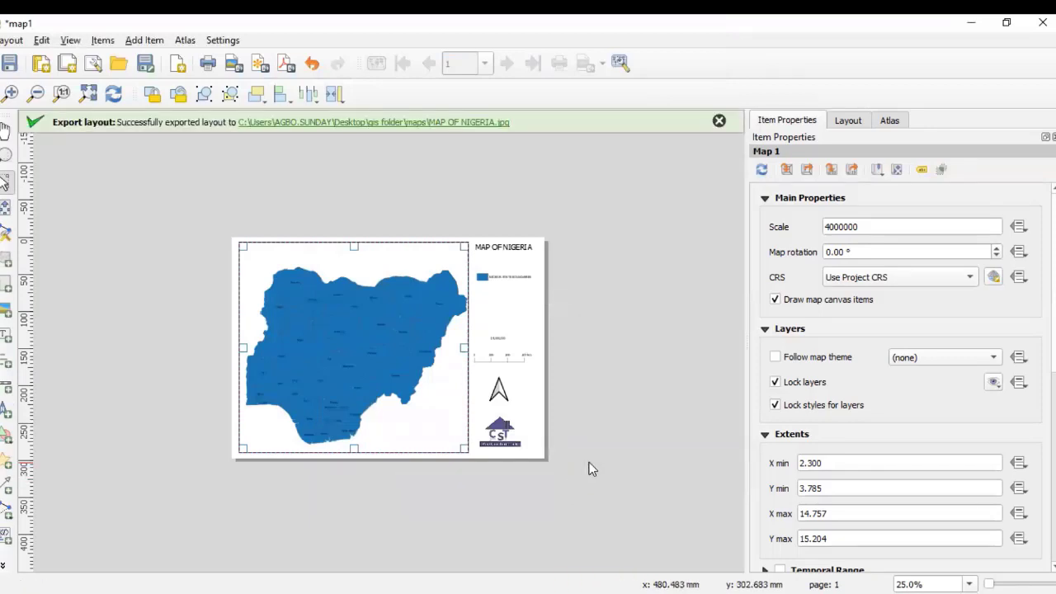
# Step: Open MAP OF NIGERIA.jpg from the Desktop's gis folder > maps in File Explorer and inspect the exported map
pyautogui.click(587, 468)
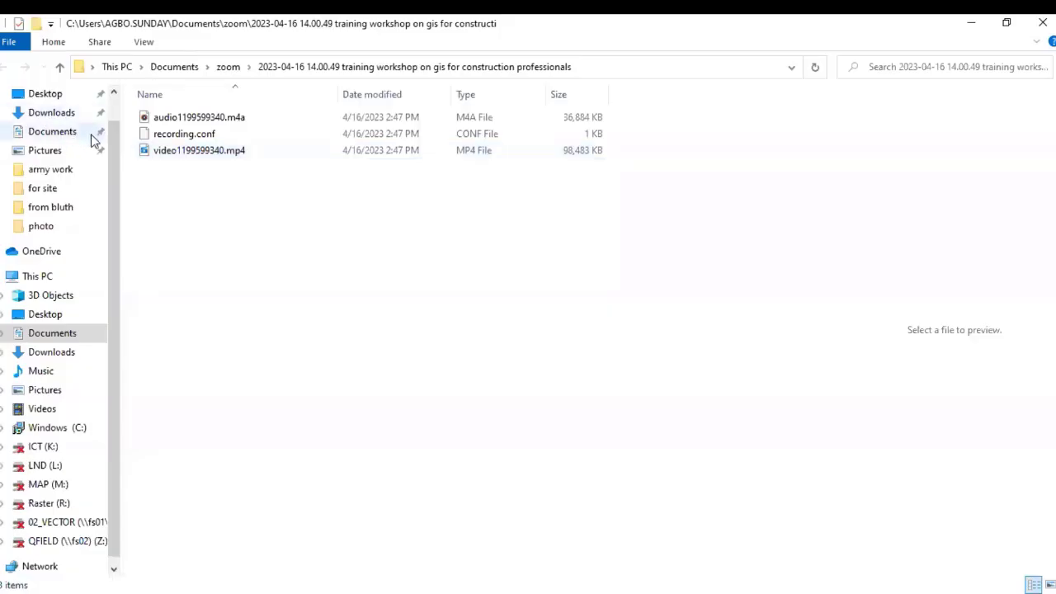
pyautogui.click(46, 94)
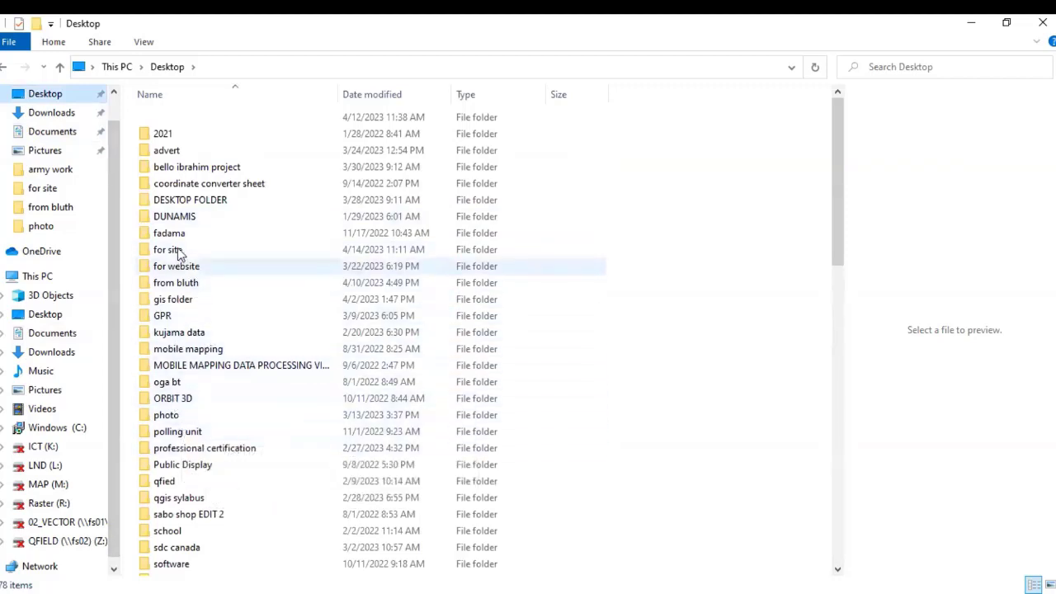
pyautogui.click(180, 300)
pyautogui.press('Return')
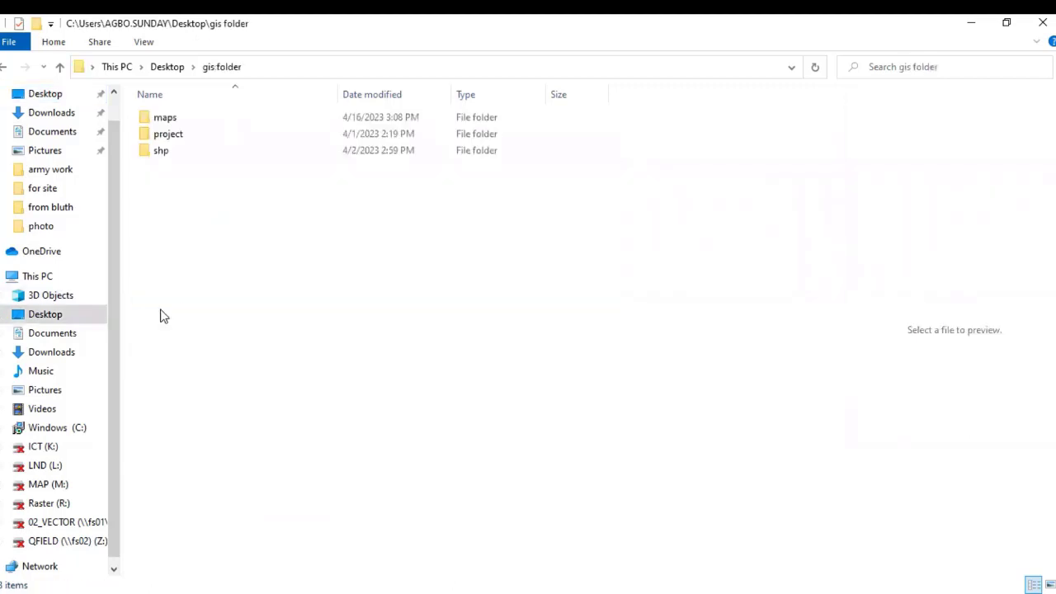
pyautogui.doubleClick(182, 121)
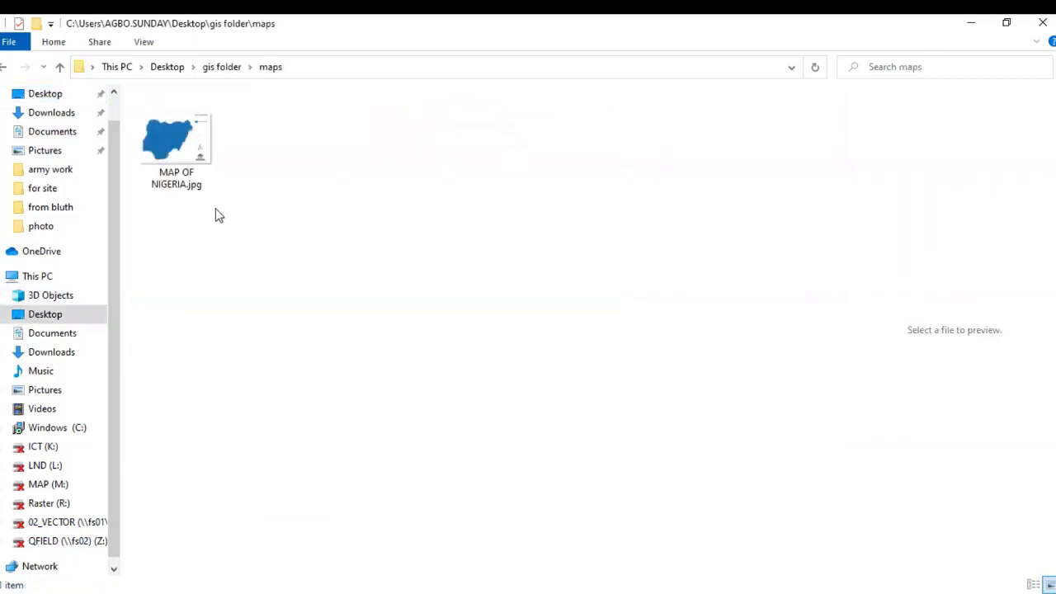
pyautogui.doubleClick(174, 156)
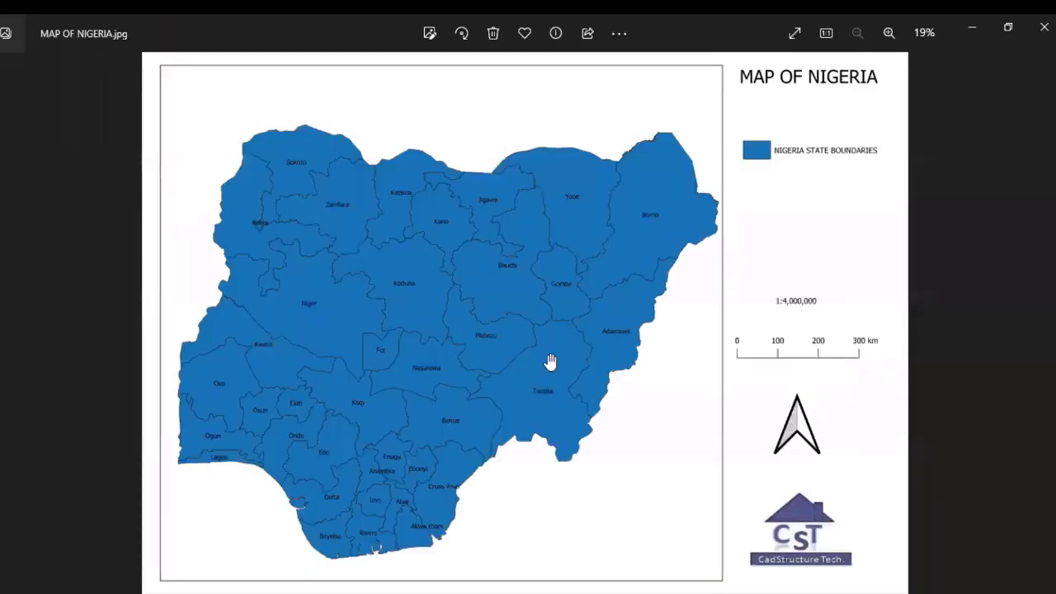
pyautogui.scroll(1, 550, 363)
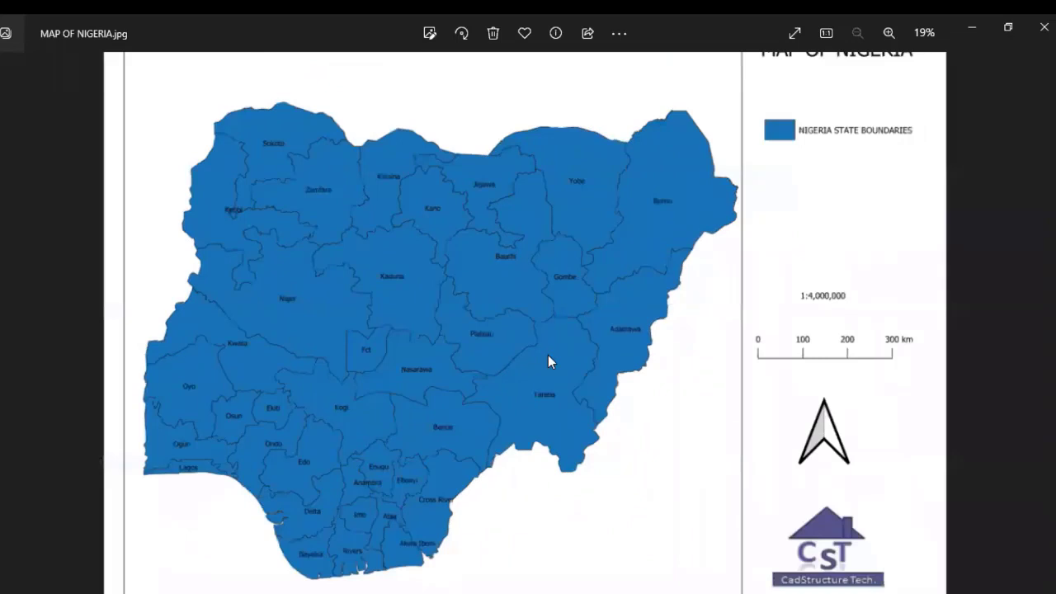
pyautogui.scroll(-1, 550, 361)
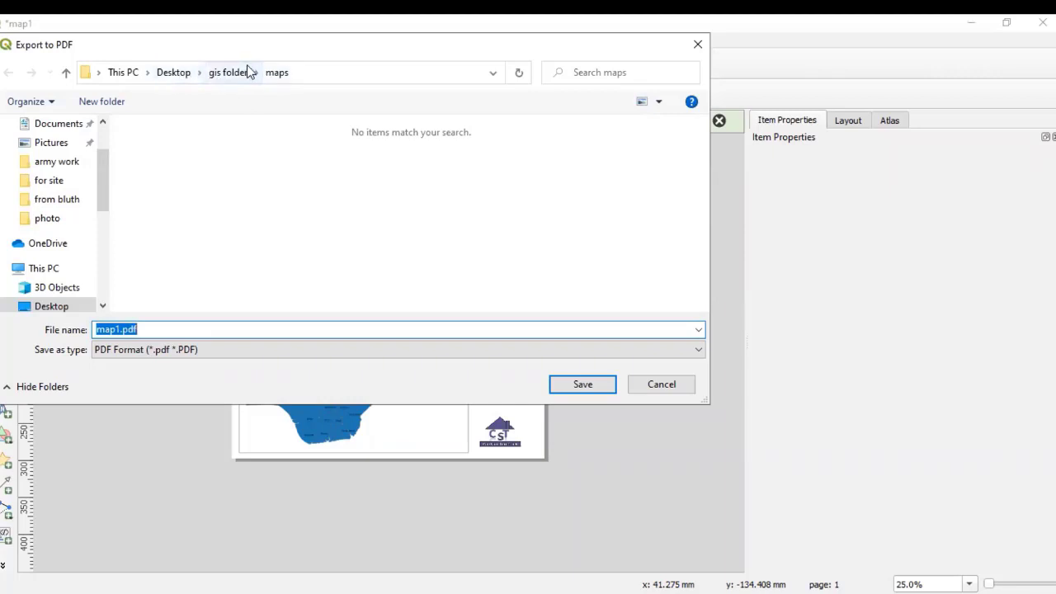
# Step: Export the layout as a PDF named map1 to the maps folder, keeping the default PDF export options
pyautogui.click(147, 325)
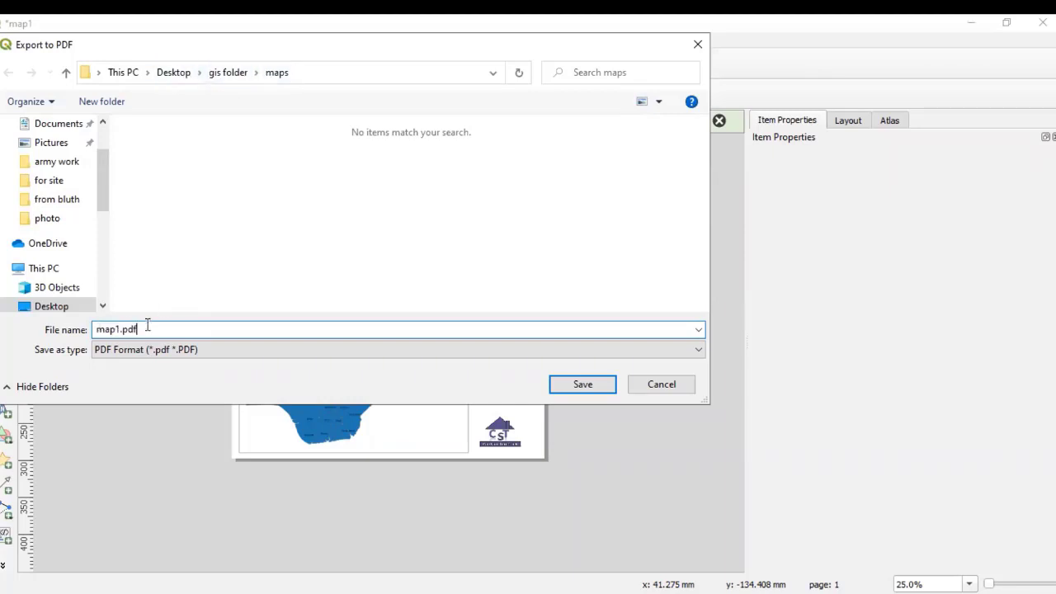
pyautogui.press('BackSpace')
pyautogui.press('BackSpace')
pyautogui.press('BackSpace')
pyautogui.press('BackSpace')
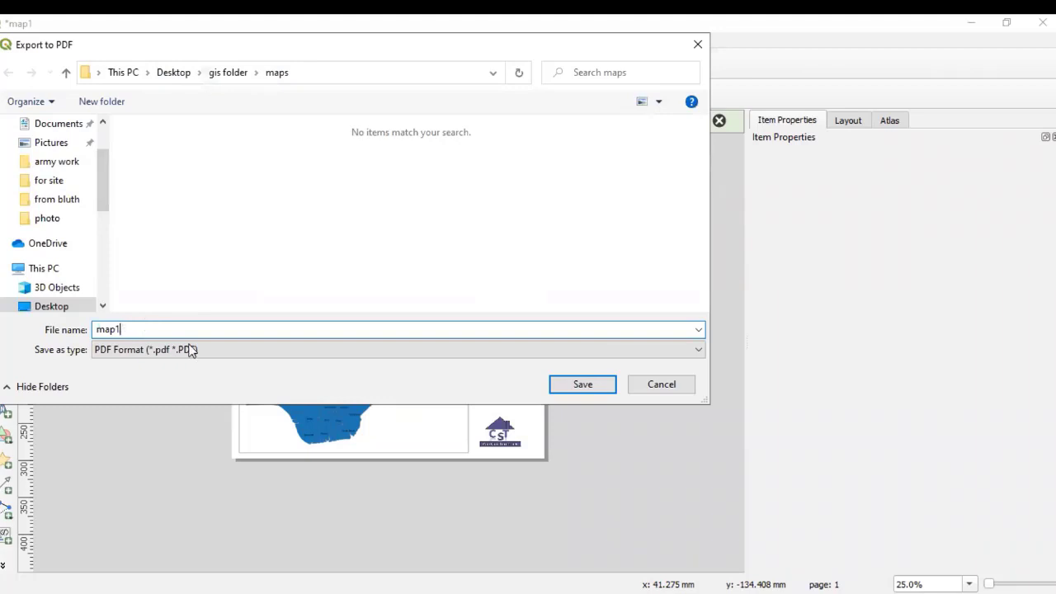
pyautogui.click(582, 386)
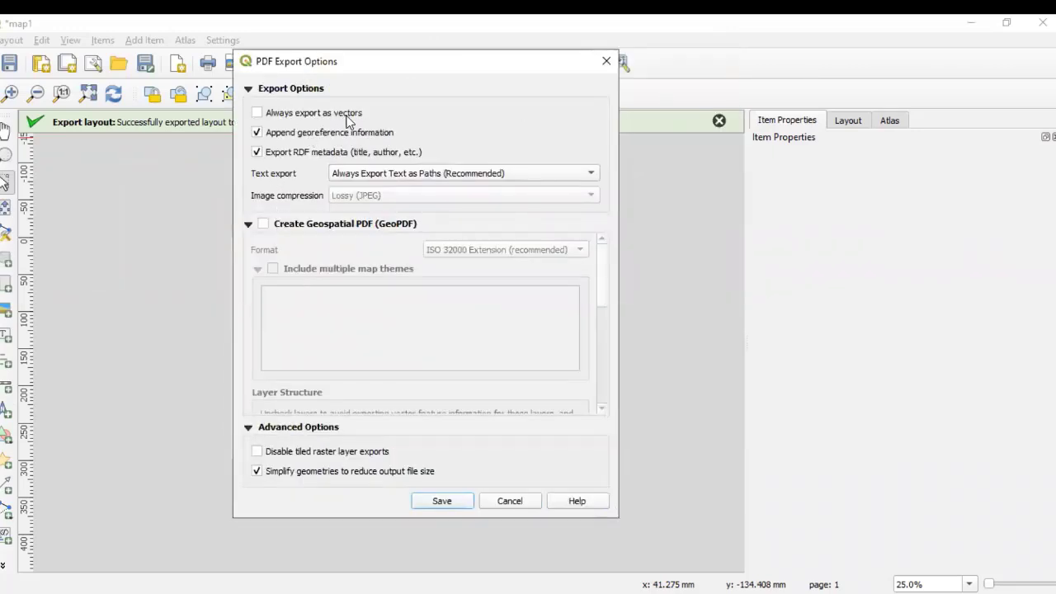
pyautogui.click(444, 500)
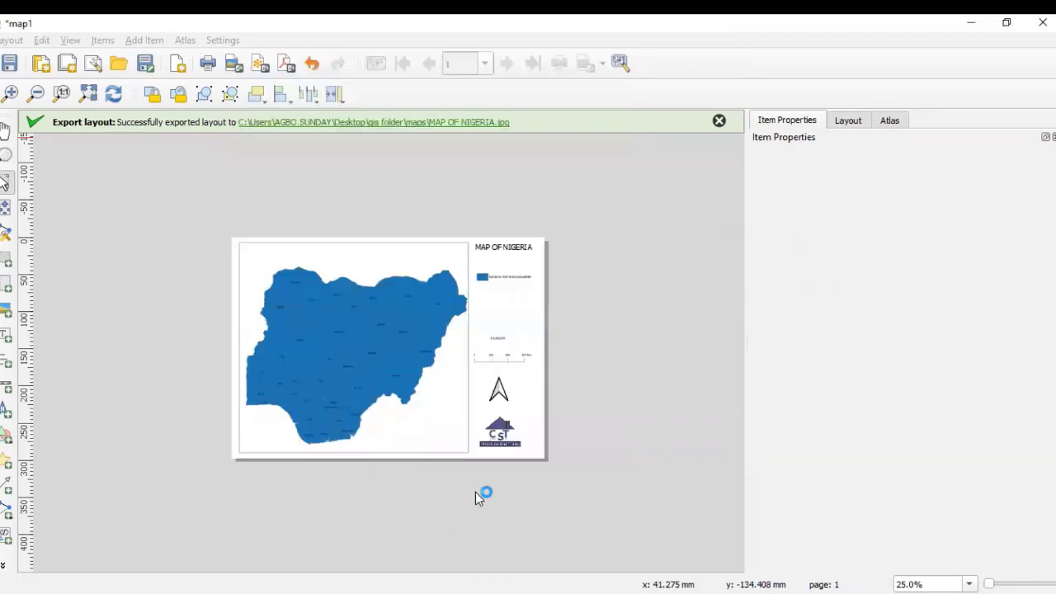